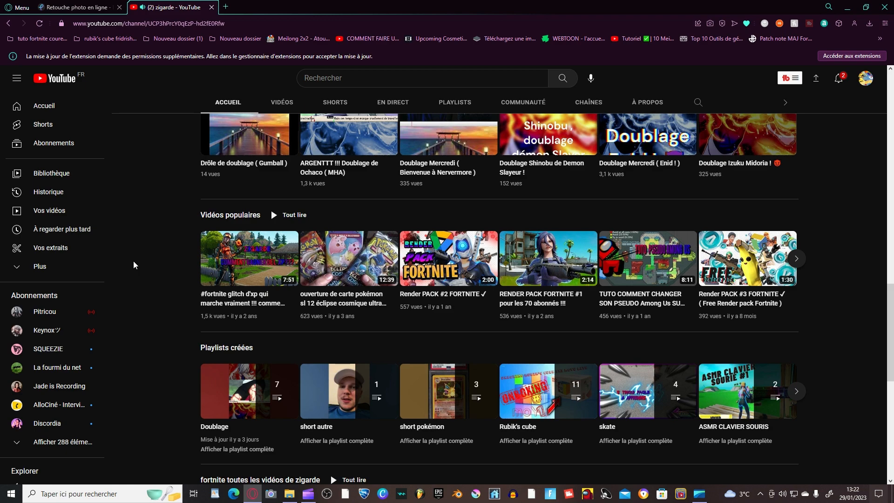
# Step: Search YouTube for "fortnite gagner de xp" from the channel page
pyautogui.scroll(15, 151, 259)
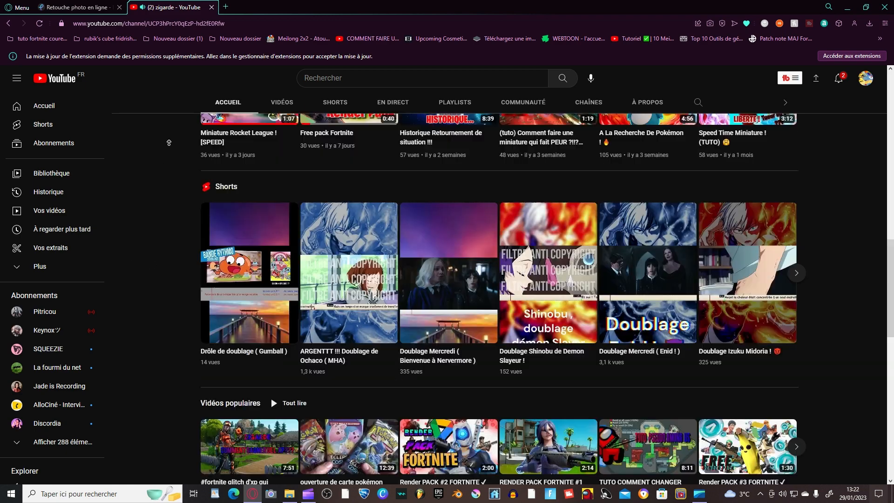
pyautogui.scroll(-3, 213, 326)
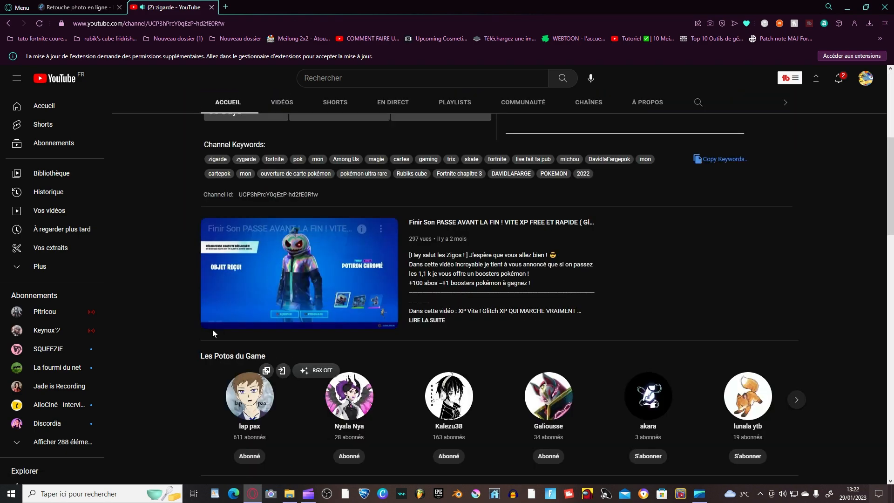
pyautogui.click(399, 77)
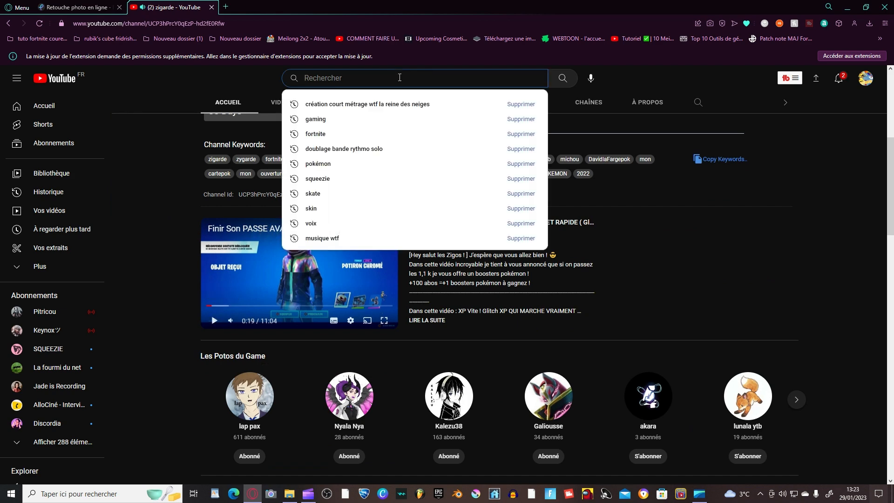
pyautogui.write('fortnit')
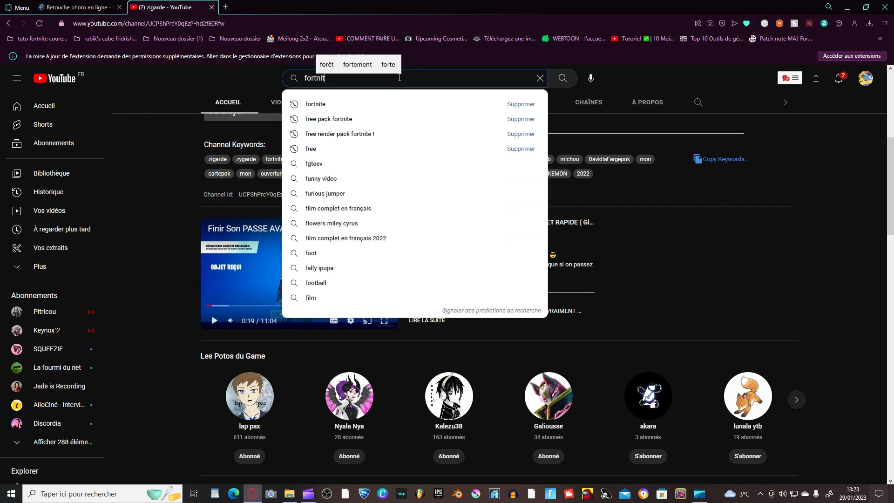
pyautogui.write('e gagner de ')
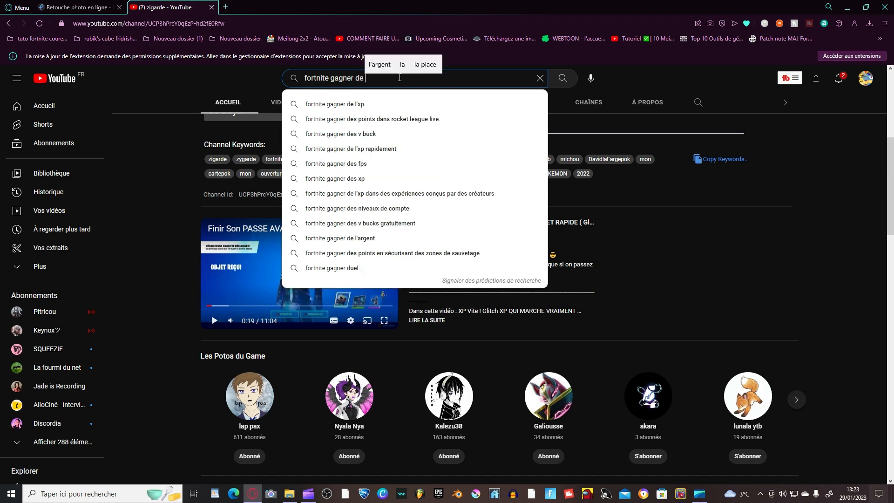
pyautogui.write('xp')
pyautogui.press('Return')
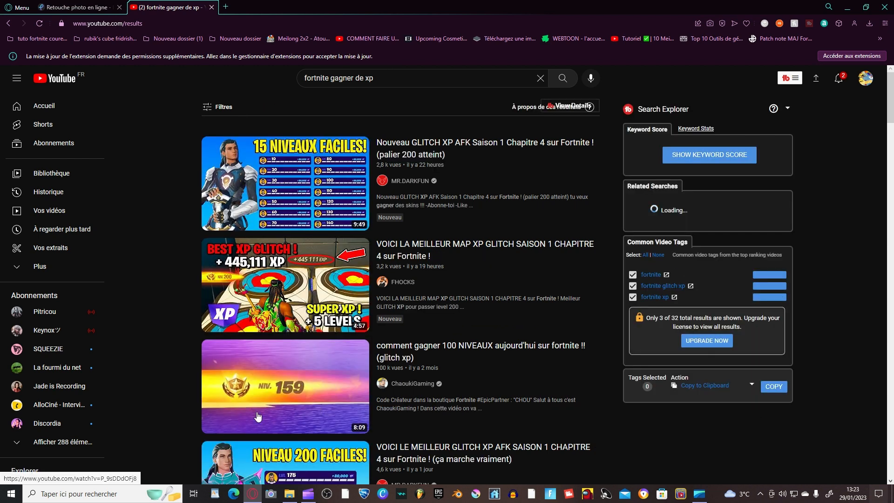
# Step: Examine the Fortnite XP video thumbnails in the search results as references for the thumbnail design
pyautogui.scroll(-5, 163, 341)
pyautogui.moveTo(210, 262)
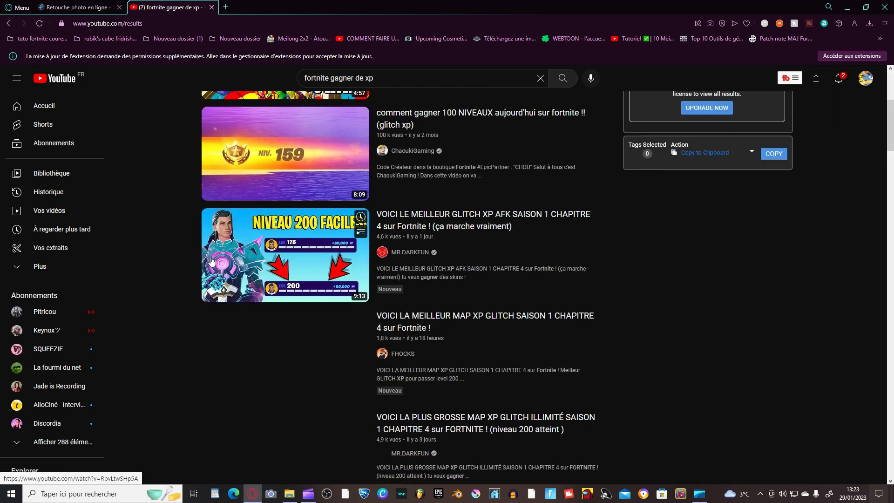
pyautogui.scroll(-6, 211, 262)
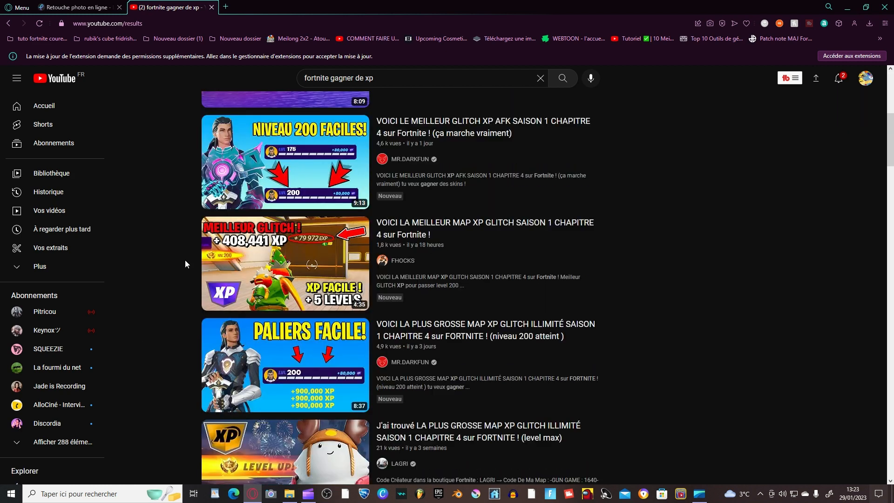
pyautogui.scroll(-1, 178, 272)
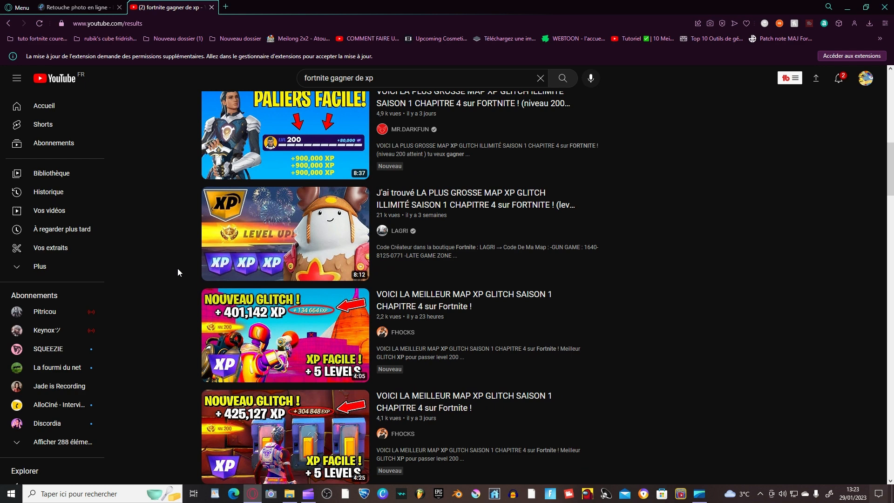
pyautogui.middleClick(177, 272)
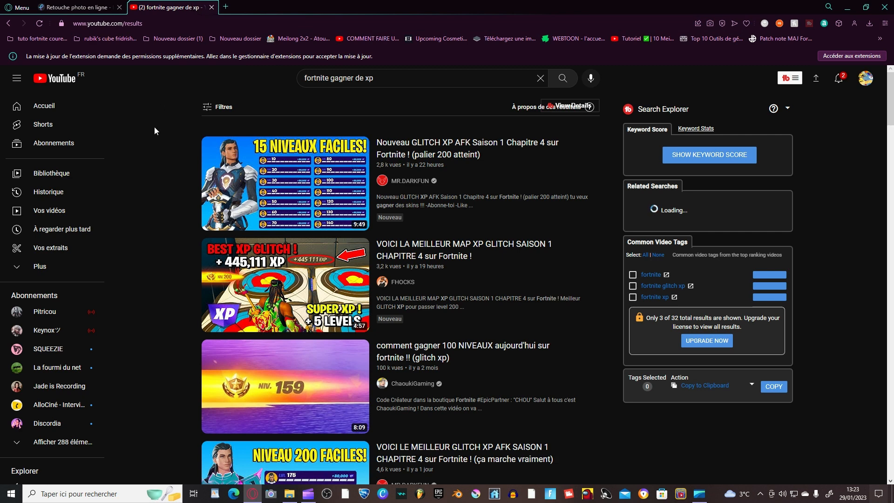
pyautogui.scroll(-4, 163, 128)
pyautogui.scroll(-4, 175, 130)
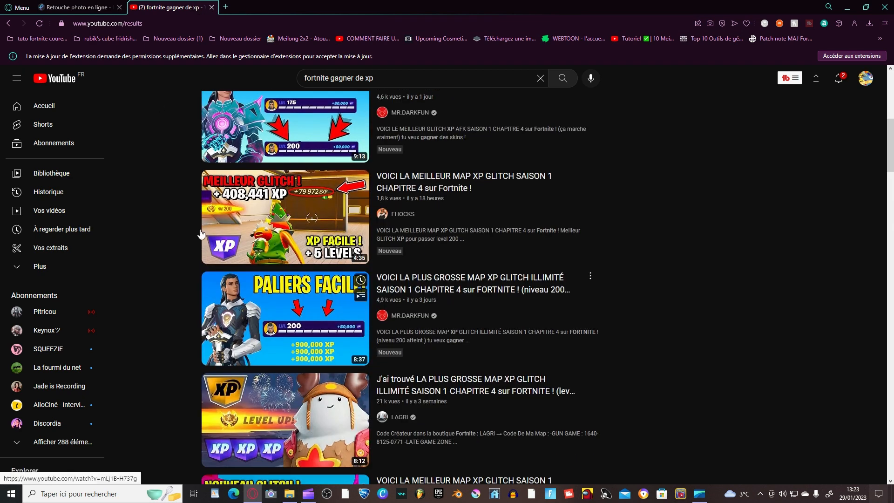
pyautogui.moveTo(302, 219)
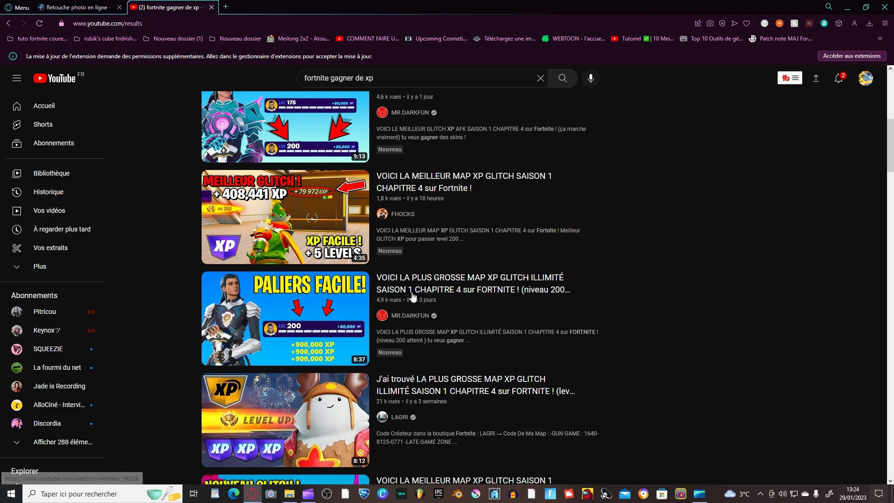
pyautogui.scroll(2, 476, 282)
pyautogui.scroll(6, 476, 282)
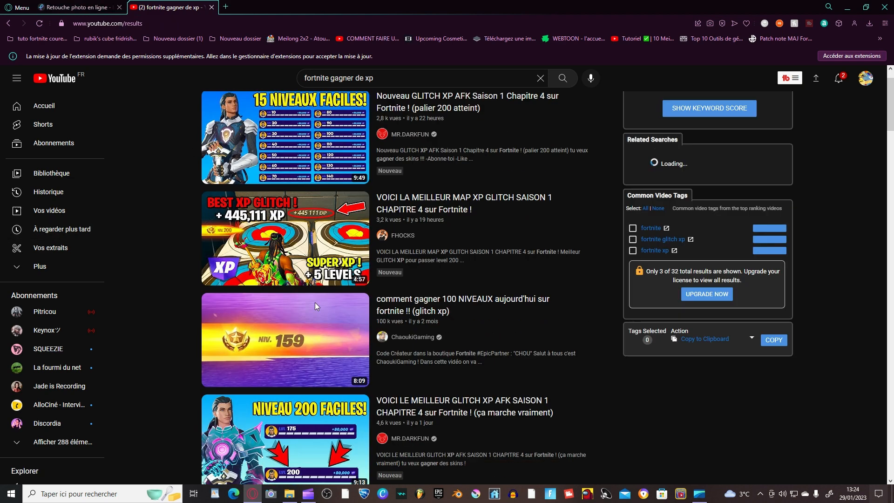
# Step: Close the YouTube results and open the Pixlr E advanced photo editor from the Pixlr home page
pyautogui.middleClick(164, 3)
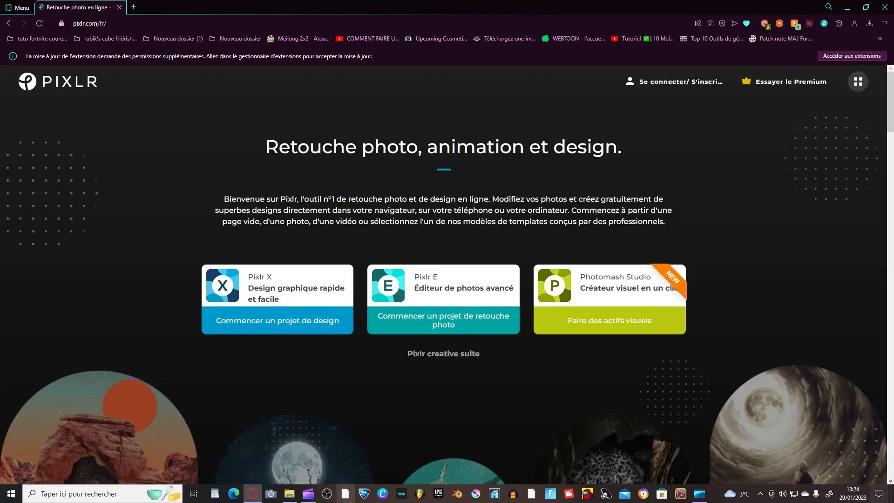
pyautogui.click(289, 493)
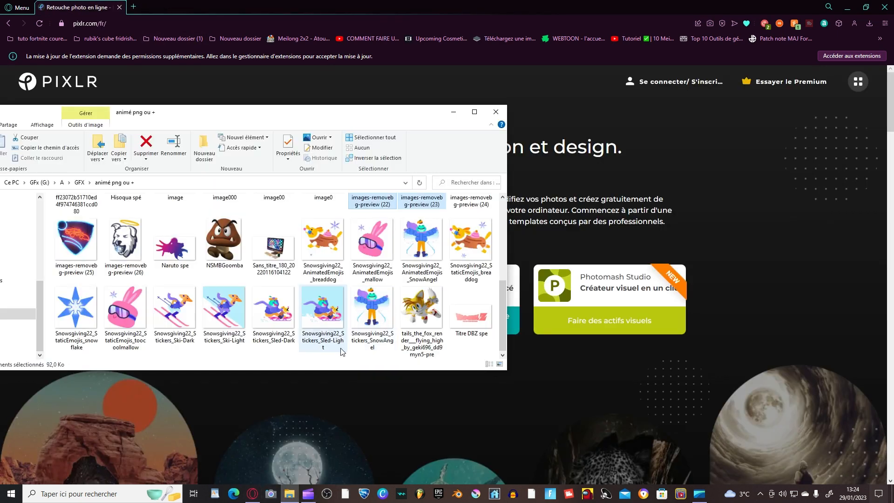
pyautogui.click(323, 321)
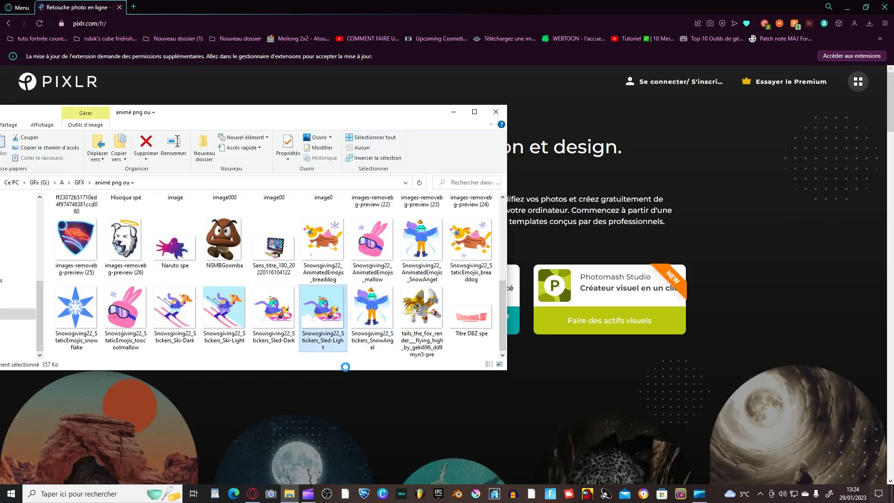
pyautogui.click(454, 114)
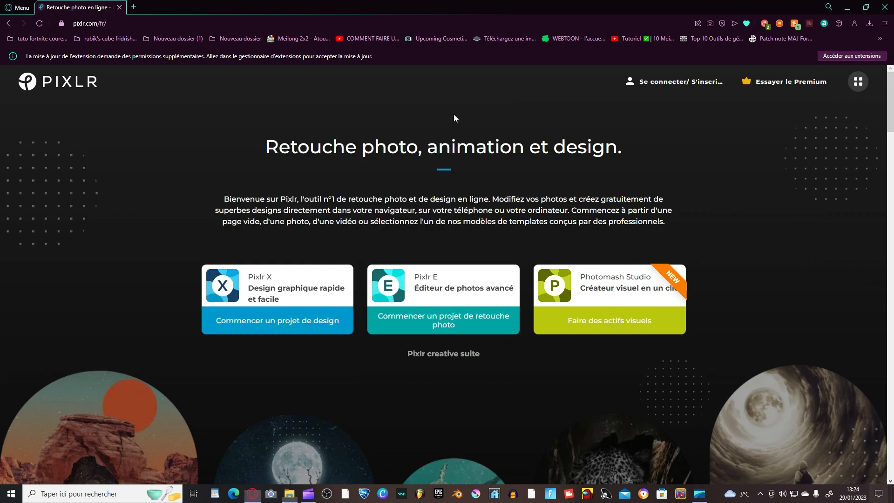
pyautogui.click(458, 313)
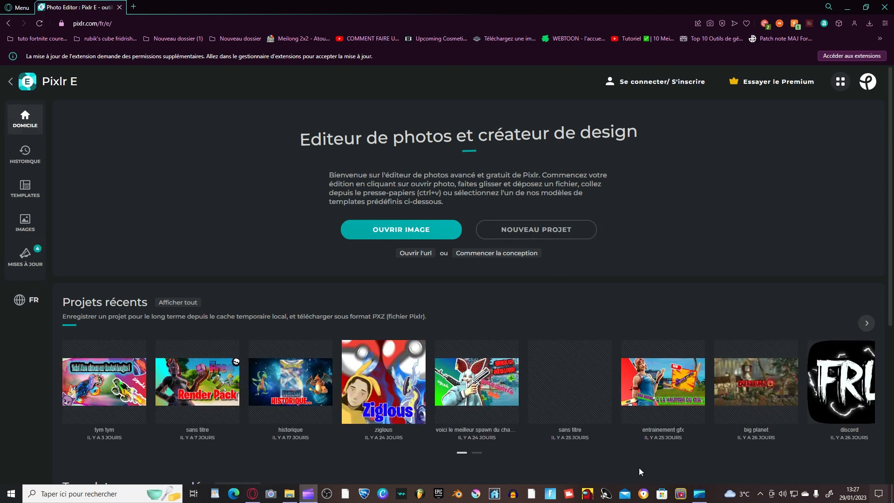
# Step: Set up a new project with the Aperçu Youtube social network preset at 1280 x 720 px
pyautogui.click(539, 238)
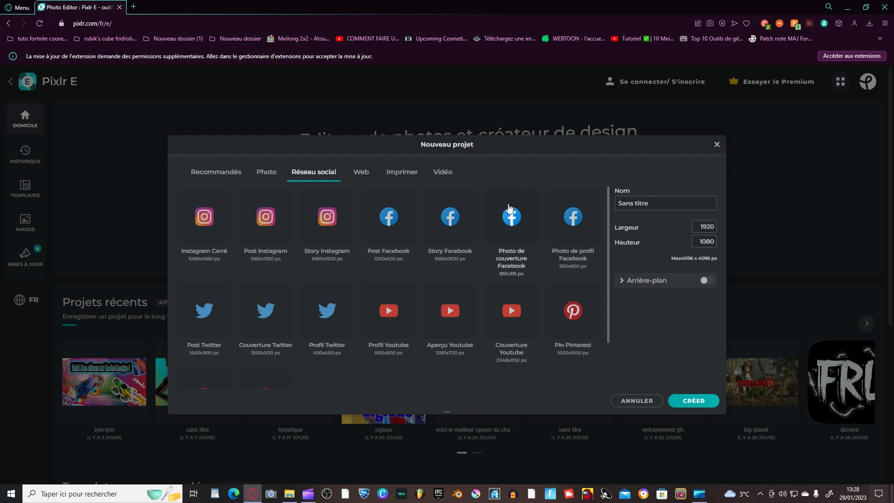
pyautogui.scroll(-2, 509, 208)
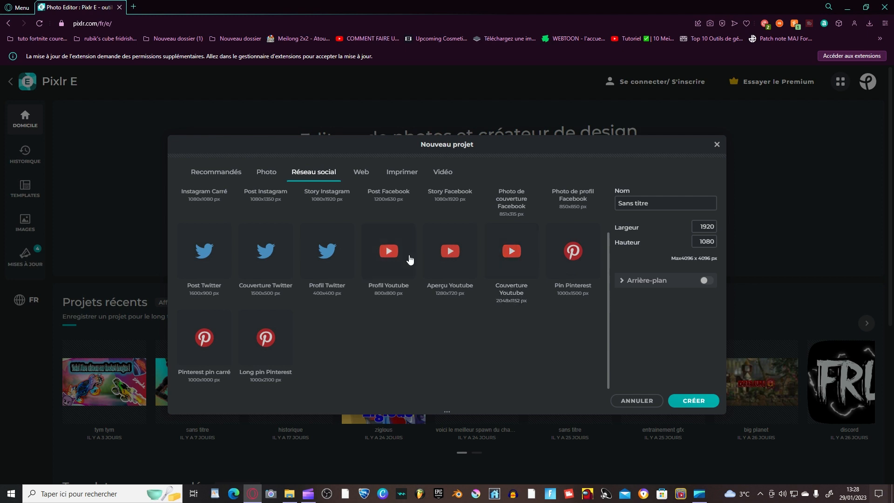
pyautogui.scroll(2, 516, 371)
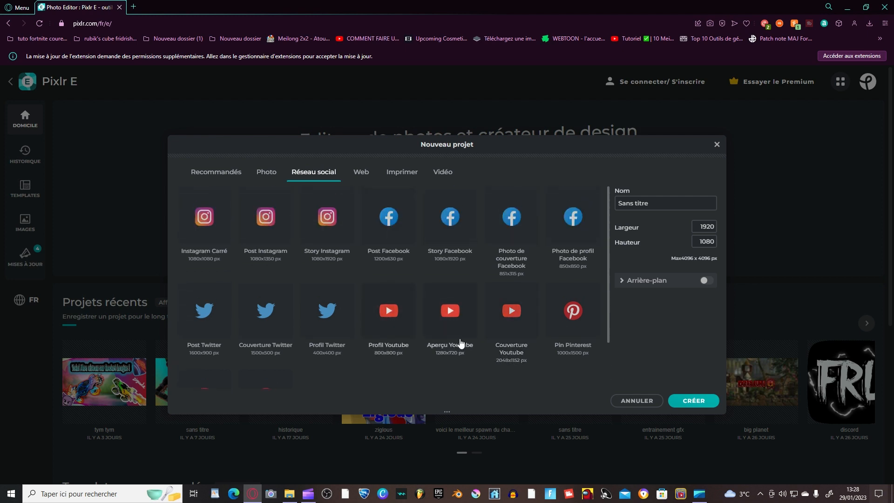
pyautogui.click(454, 321)
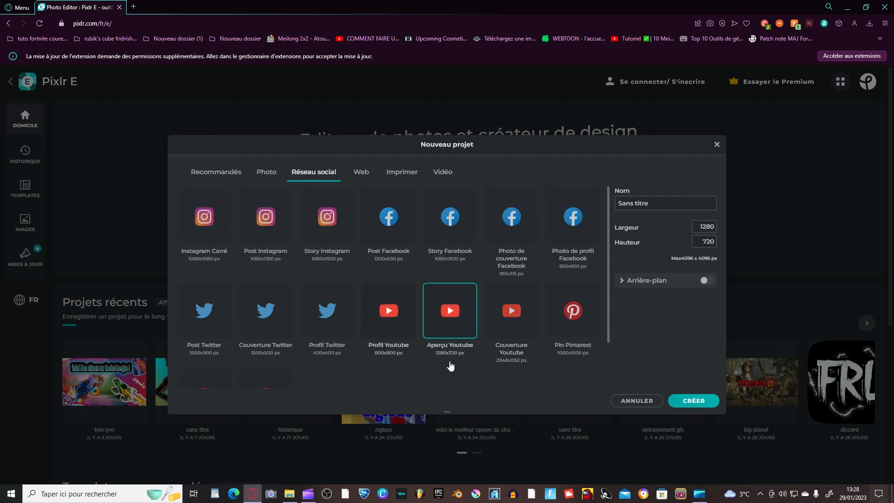
pyautogui.doubleClick(698, 228)
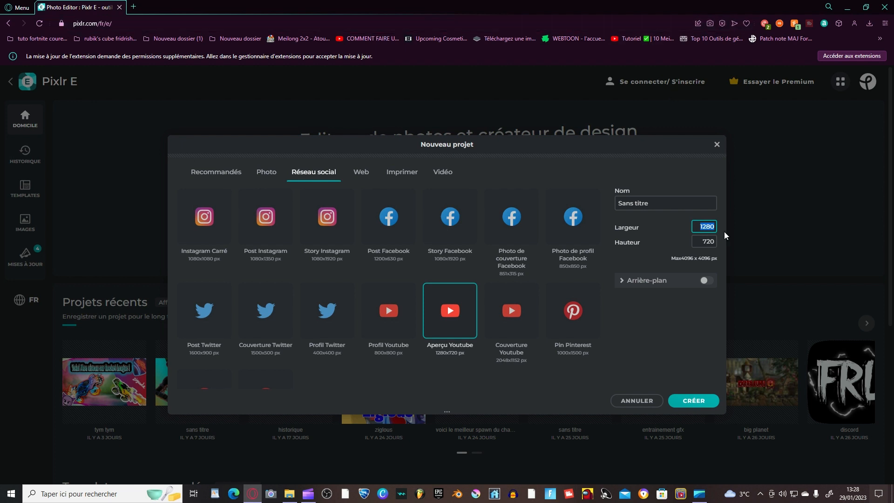
# Step: Name the new project "Test XP" and create it
pyautogui.click(690, 203)
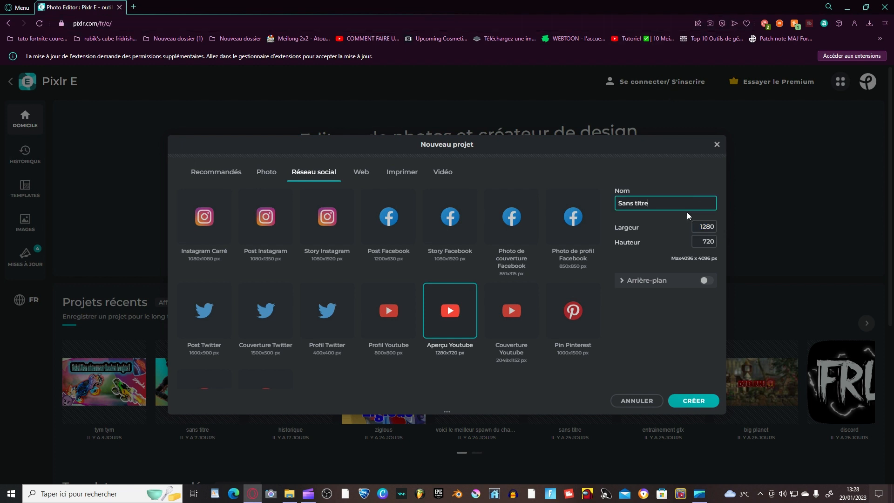
pyautogui.doubleClick(673, 206)
pyautogui.click(670, 207)
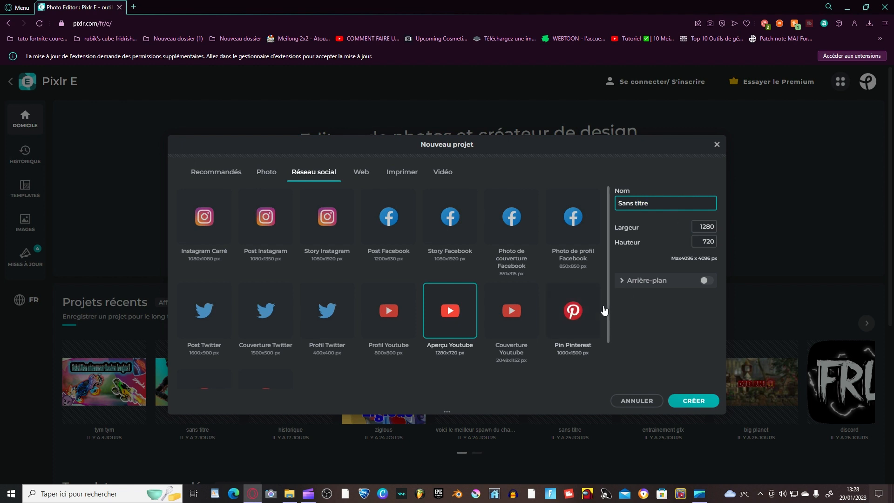
pyautogui.doubleClick(671, 204)
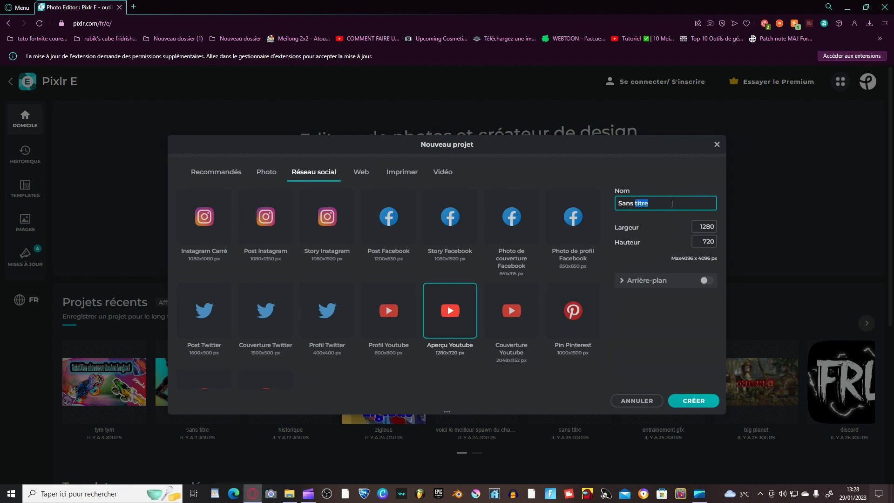
pyautogui.press('BackSpace')
pyautogui.press('BackSpace')
pyautogui.press('BackSpace')
pyautogui.press('BackSpace')
pyautogui.press('BackSpace')
pyautogui.press('BackSpace')
pyautogui.write('Test')
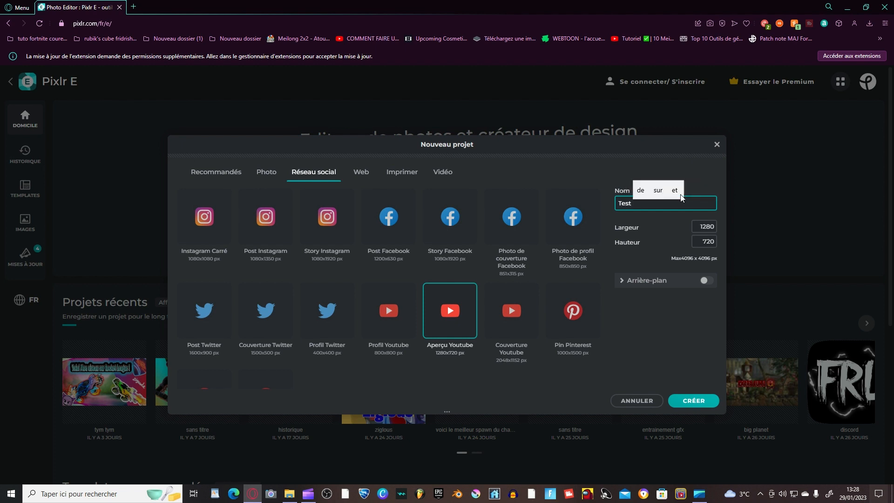
pyautogui.write(' XP')
pyautogui.press('Return')
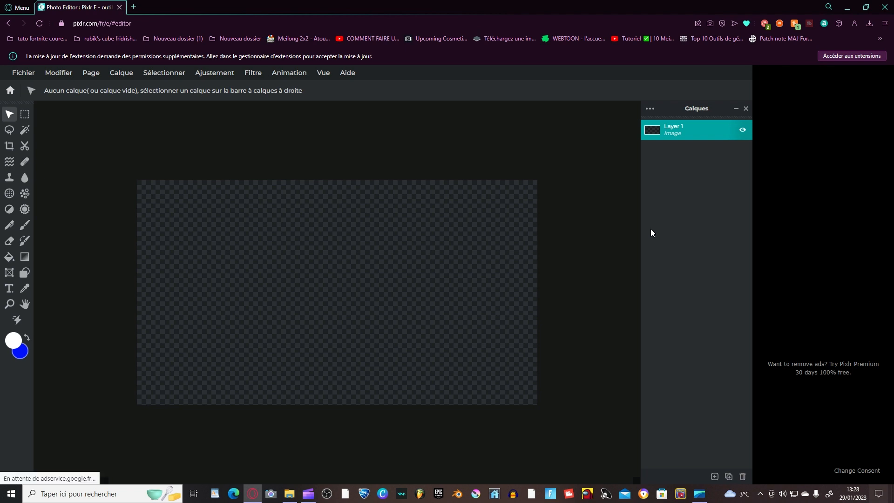
# Step: Add the landscape image Background ().jpg to the current project as a layer and enlarge it to about 1694 x 952 px, covering the whole canvas
pyautogui.scroll(1, 316, 301)
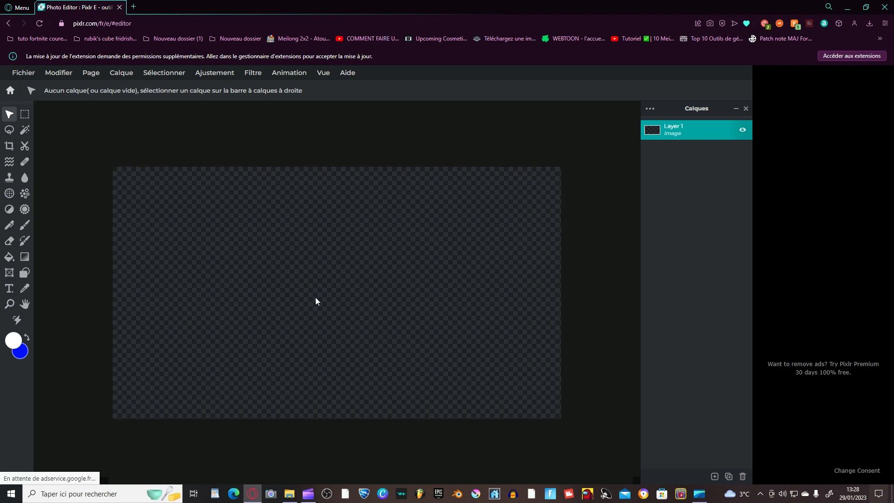
pyautogui.scroll(2, 316, 300)
pyautogui.scroll(-1, 316, 300)
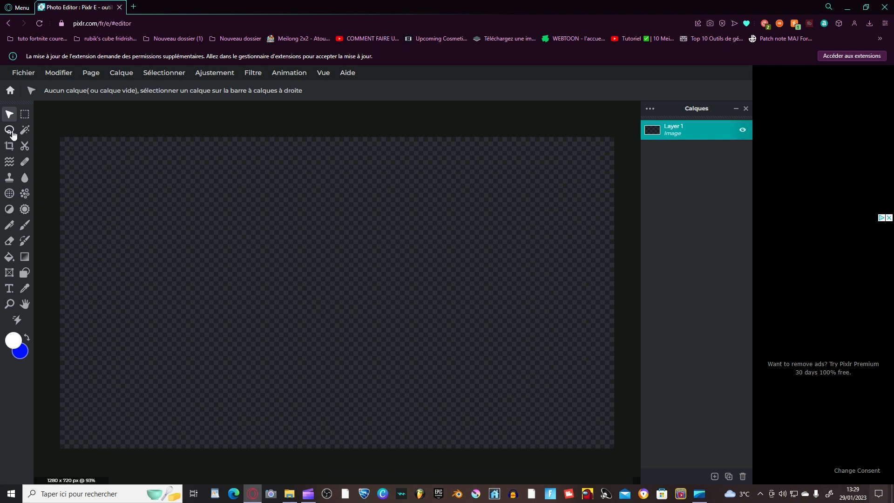
pyautogui.scroll(-5, 248, 276)
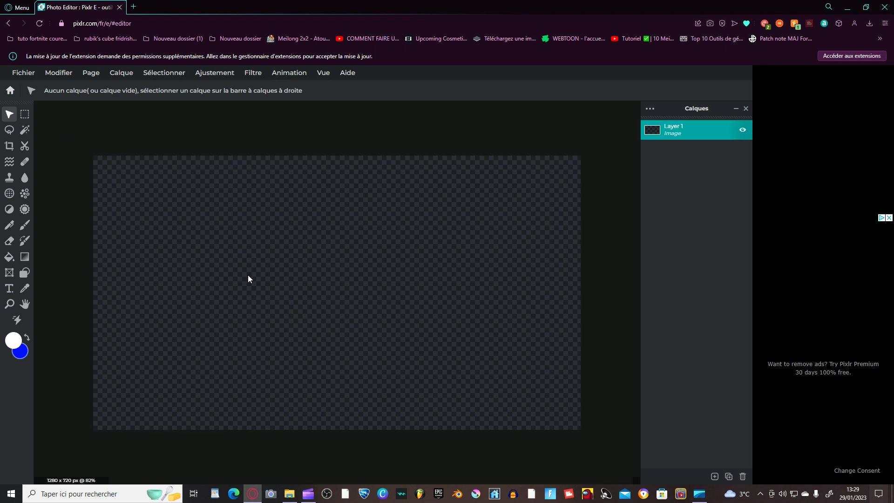
pyautogui.scroll(2, 249, 275)
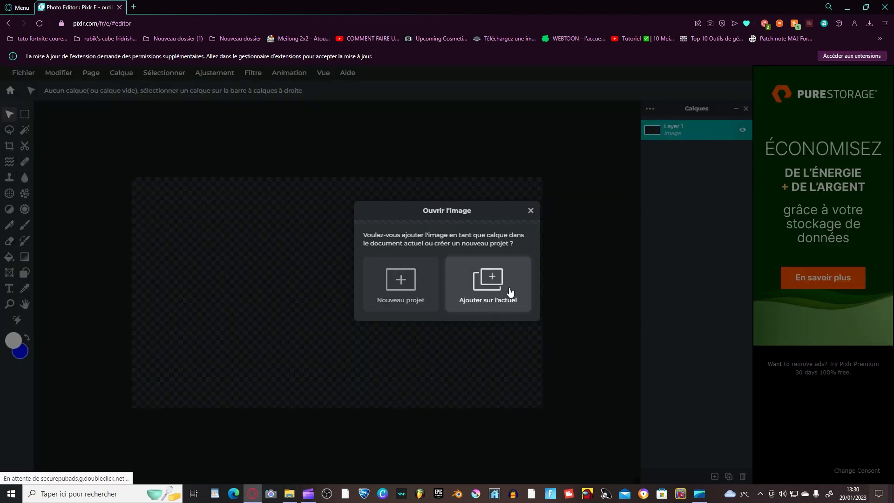
pyautogui.click(509, 292)
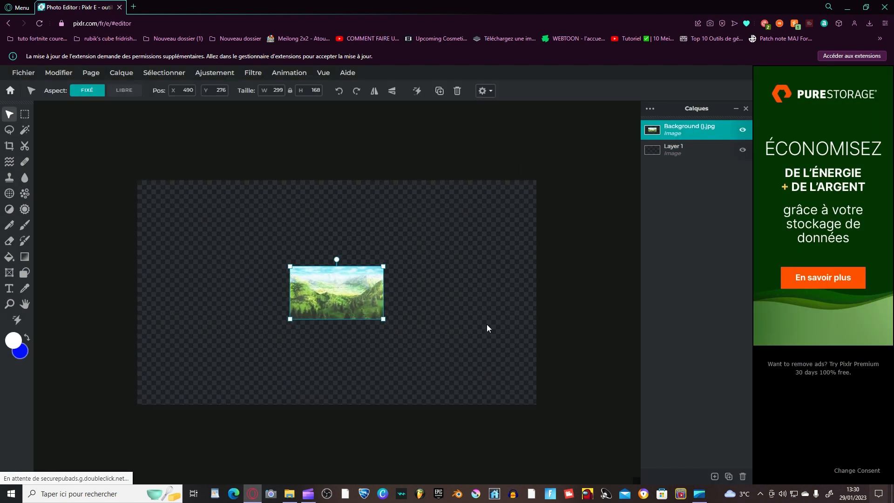
pyautogui.moveTo(373, 273); pyautogui.dragTo(710, 175)
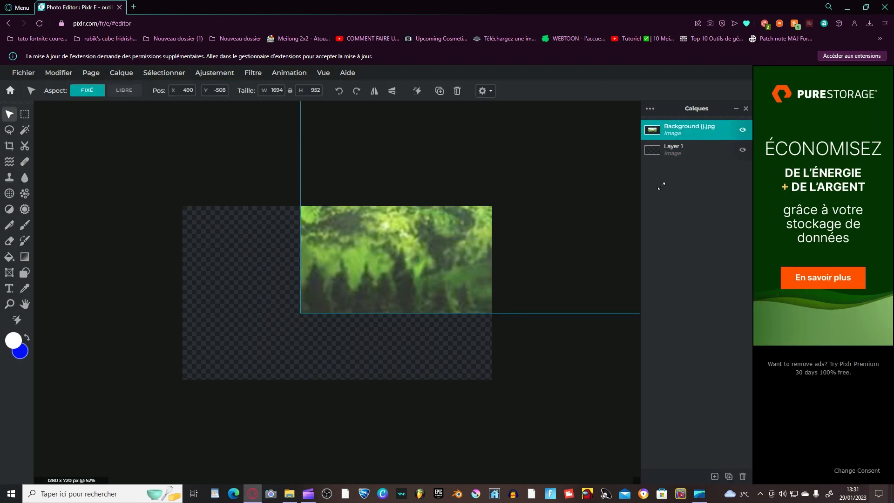
pyautogui.moveTo(545, 200); pyautogui.dragTo(372, 295)
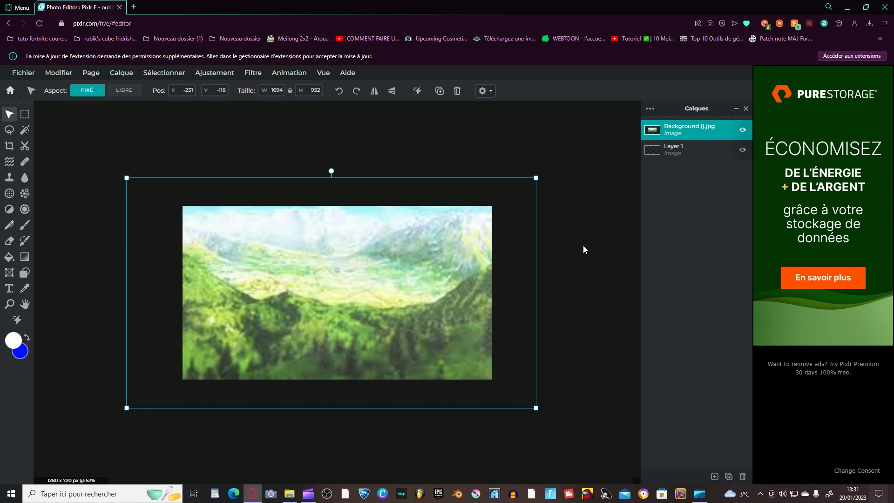
# Step: Apply a Gaussian blur (Flou glaussien) with quantity 100 to the Background ().jpg layer
pyautogui.click(582, 250)
pyautogui.click(414, 204)
pyautogui.click(254, 76)
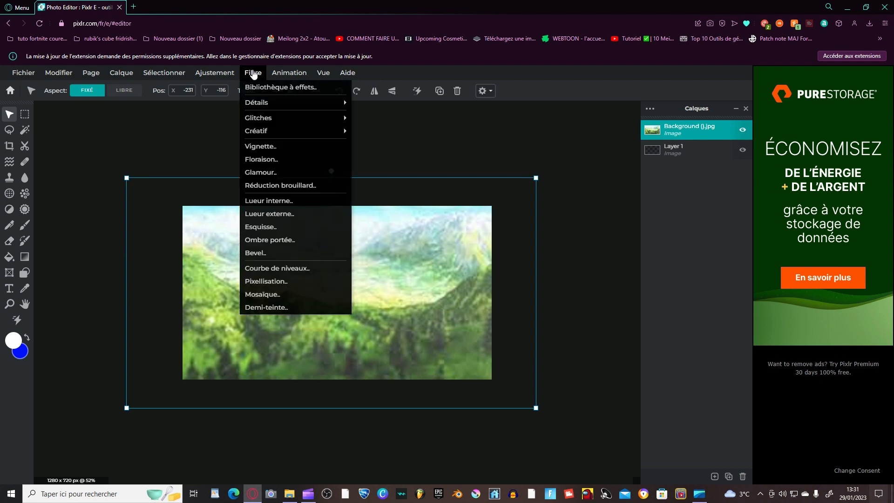
pyautogui.moveTo(265, 104)
pyautogui.click(254, 73)
pyautogui.click(254, 72)
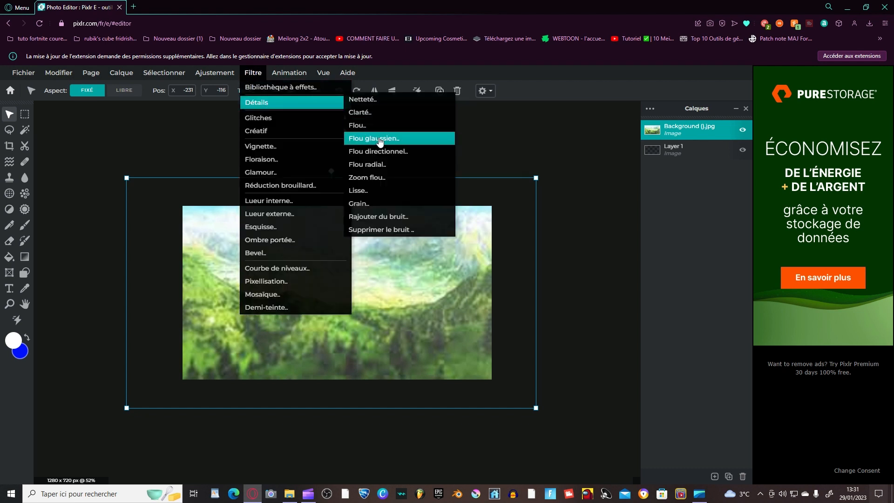
pyautogui.click(377, 139)
pyautogui.moveTo(473, 289); pyautogui.dragTo(579, 289)
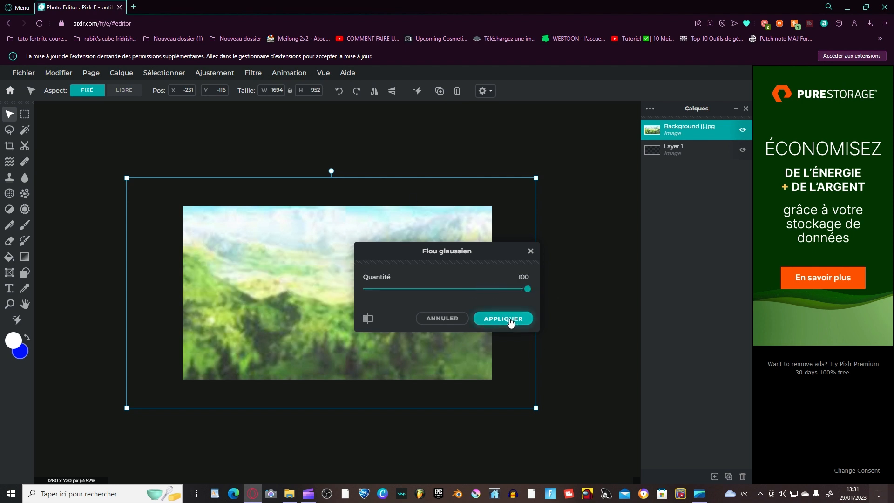
pyautogui.click(512, 319)
# Step: Apply the Flou filter with quantity 37 to the background landscape layer and deselect it
pyautogui.click(252, 72)
pyautogui.moveTo(278, 106)
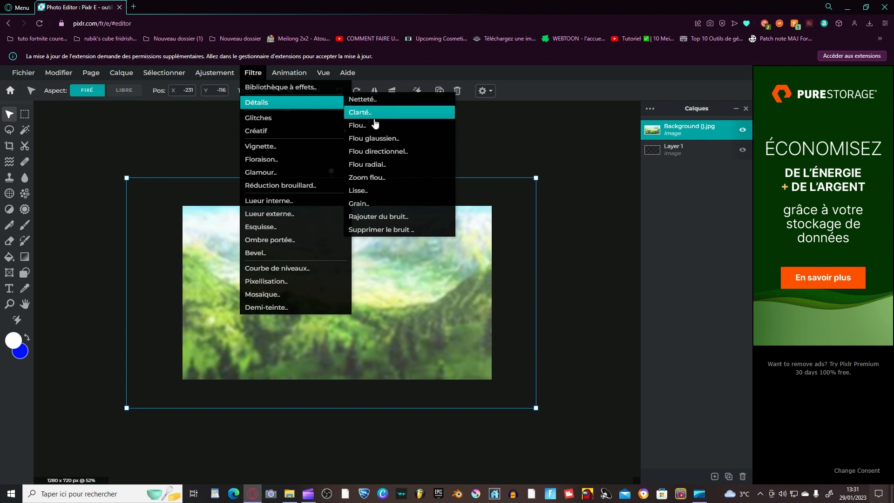
pyautogui.click(378, 132)
pyautogui.click(426, 290)
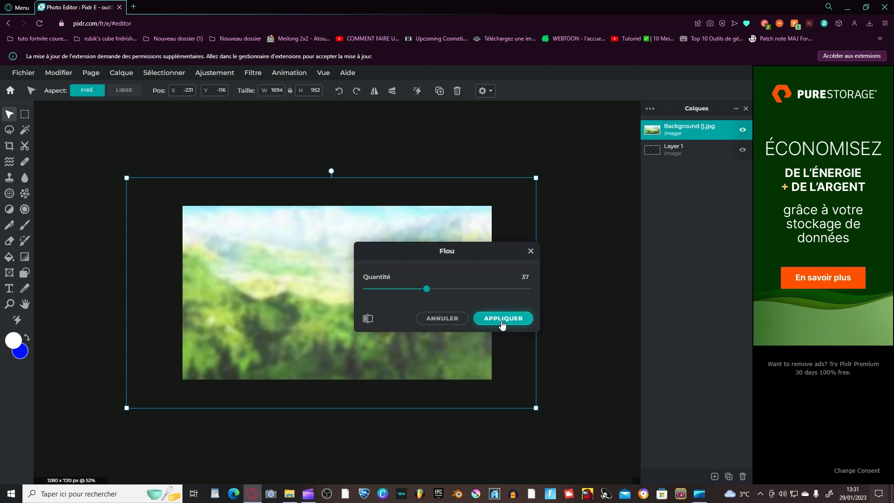
pyautogui.click(575, 226)
pyautogui.scroll(-1, 575, 225)
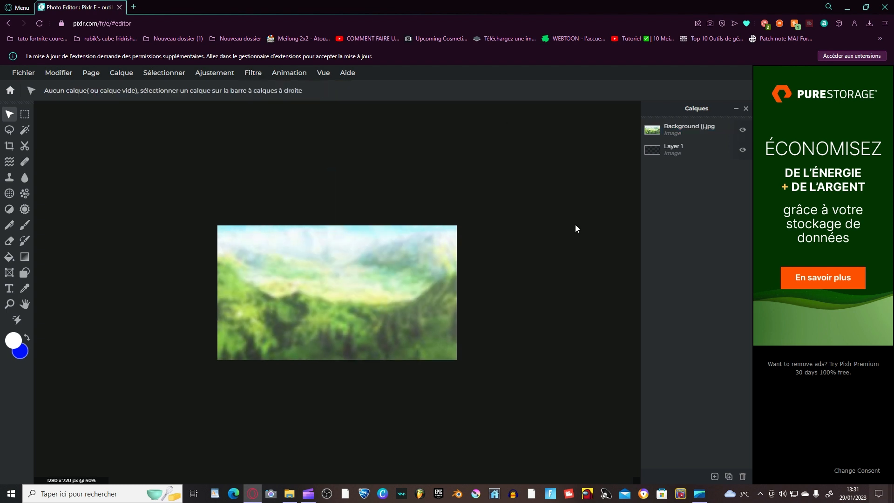
pyautogui.scroll(-1, 570, 228)
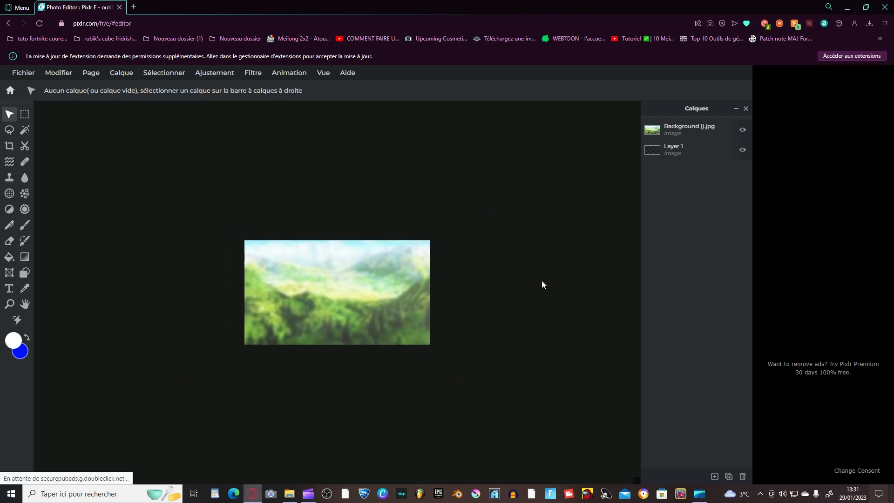
pyautogui.scroll(1, 534, 271)
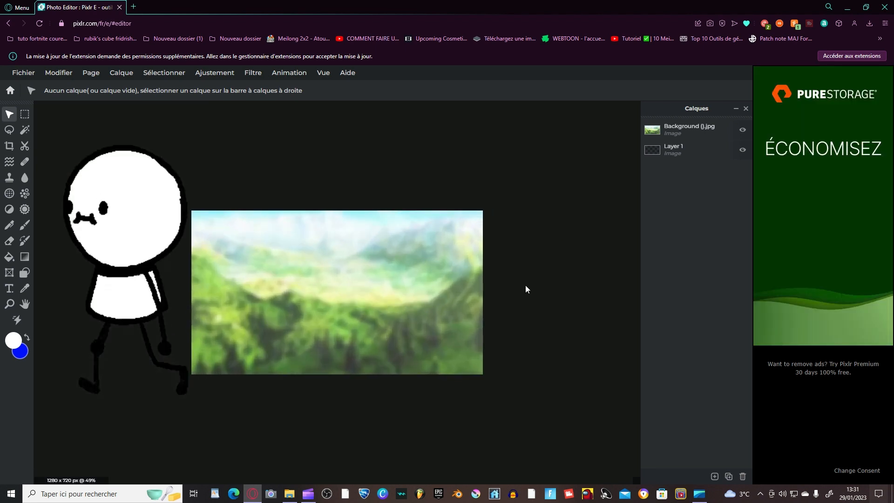
# Step: Switch to File Explorer and open the SKIN FORTNITE UN PEU 3D folder inside GFX > Fortnite
pyautogui.click(289, 494)
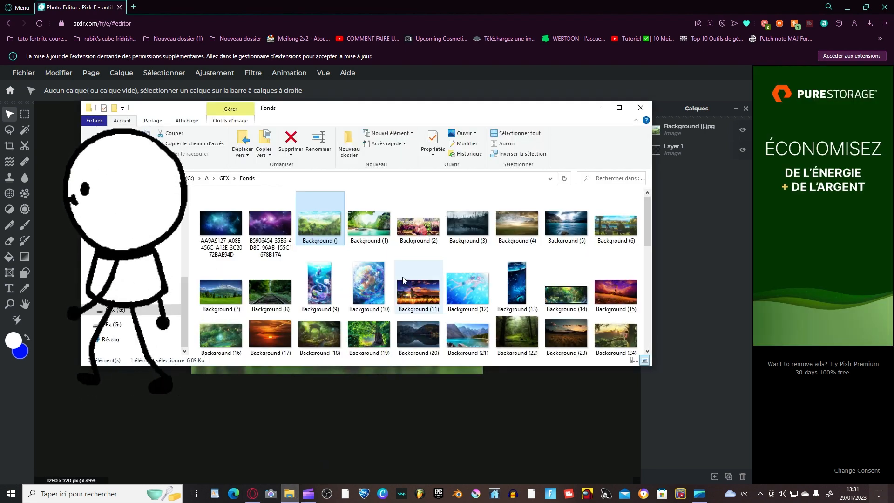
pyautogui.hotkey('alt', 'Left')
pyautogui.scroll(-2, 384, 293)
pyautogui.scroll(2, 383, 293)
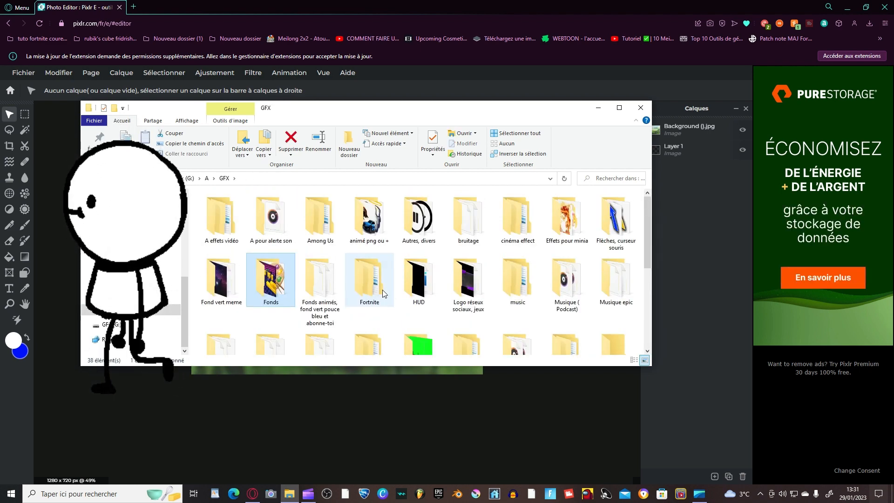
pyautogui.click(380, 290)
pyautogui.doubleClick(380, 286)
pyautogui.scroll(-3, 372, 284)
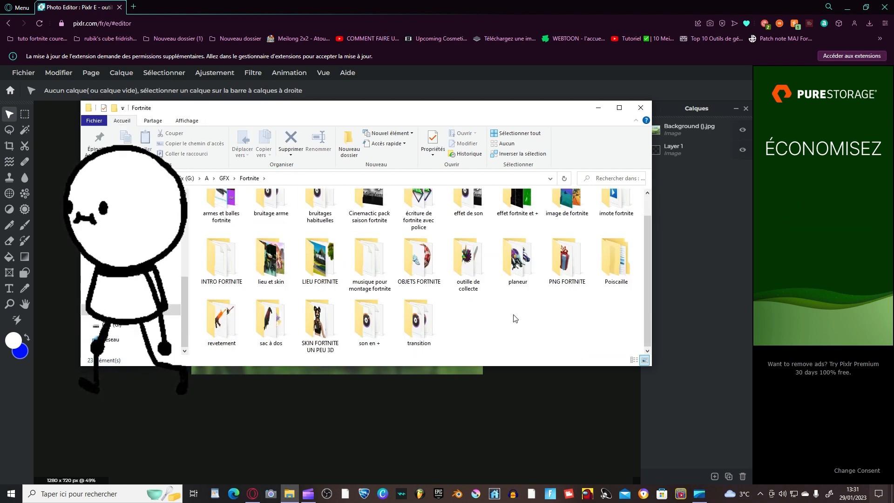
pyautogui.doubleClick(319, 320)
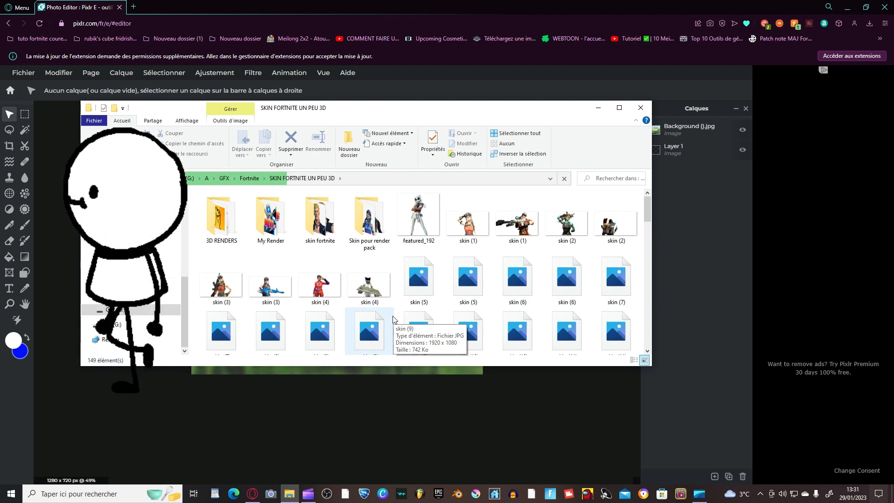
# Step: Browse the skin renders and add the saluting character skin (1).jpg to the Pixlr canvas as a layer above the background
pyautogui.scroll(-14, 395, 320)
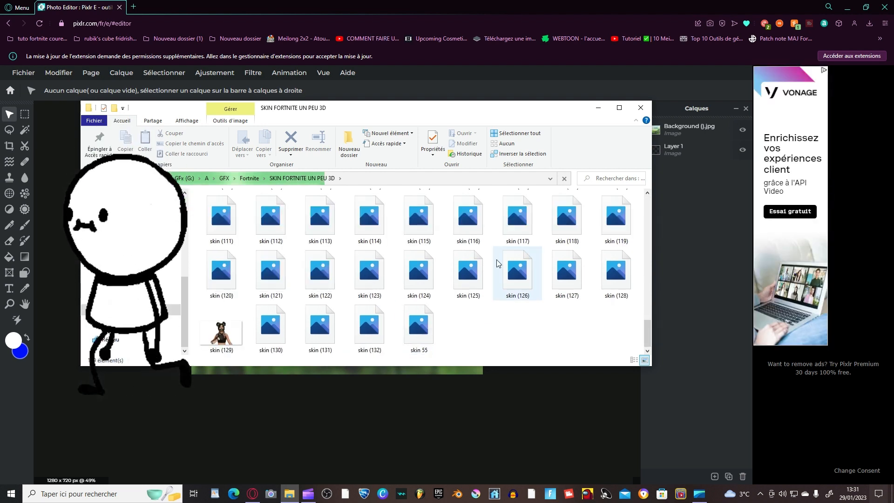
pyautogui.scroll(14, 498, 262)
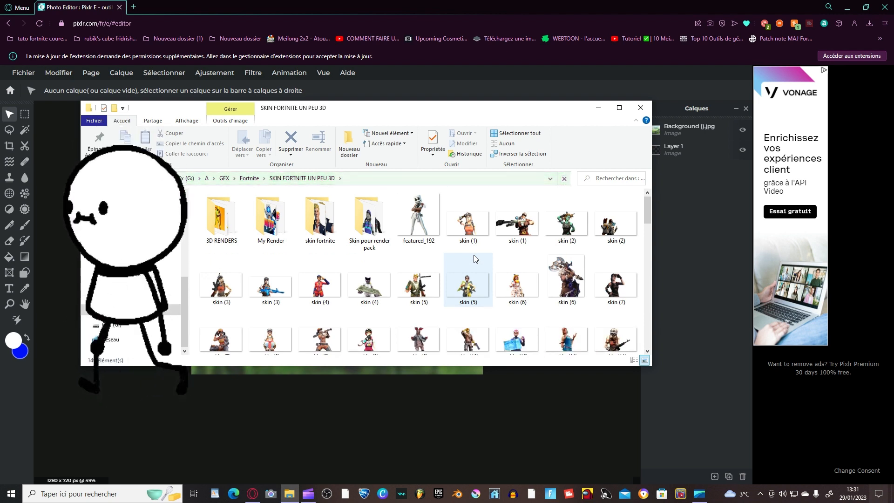
pyautogui.scroll(-1, 475, 253)
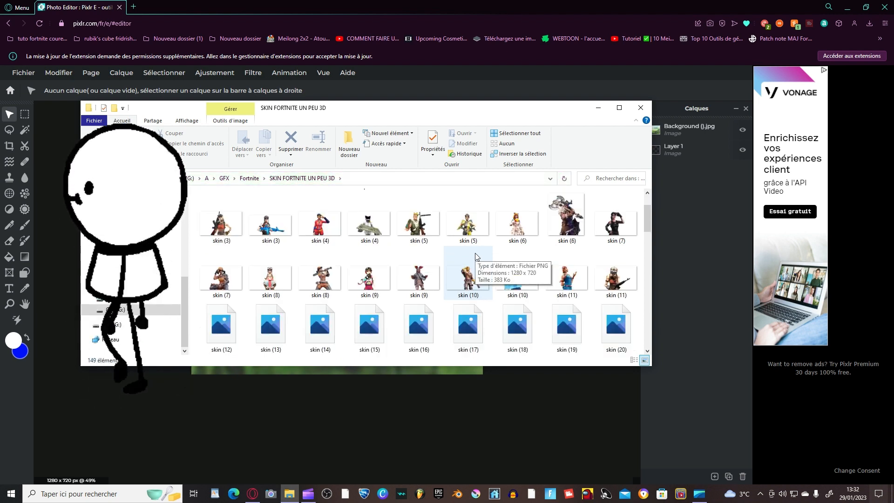
pyautogui.scroll(1, 474, 253)
pyautogui.click(473, 227)
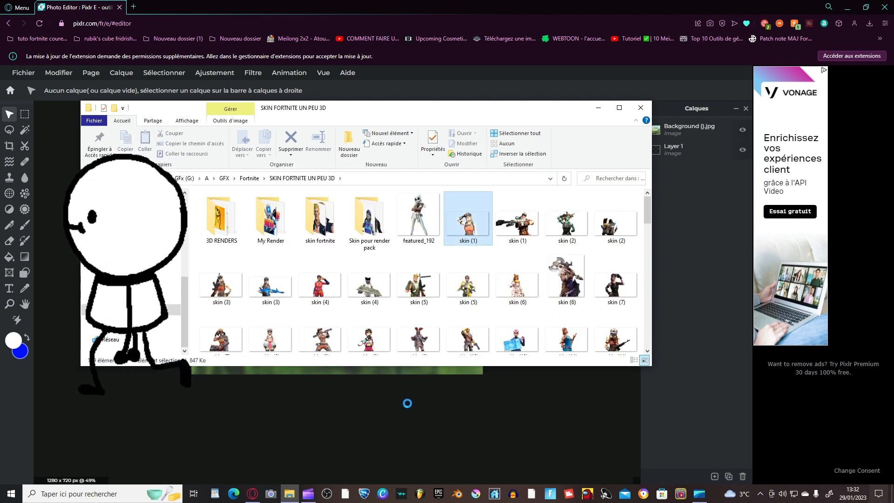
pyautogui.moveTo(407, 384); pyautogui.dragTo(385, 403)
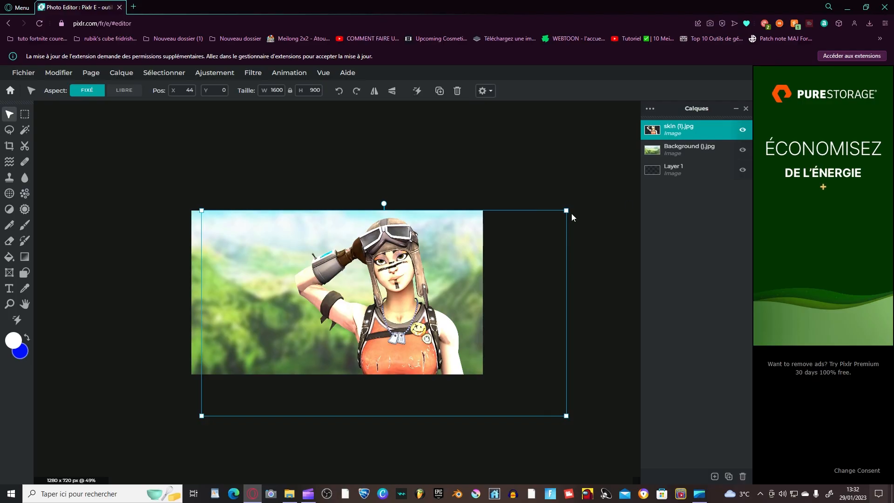
# Step: Shrink the skin layer to about 1433 x 806 px and place the character in the right half of the canvas
pyautogui.moveTo(567, 212); pyautogui.dragTo(529, 219)
pyautogui.moveTo(452, 291); pyautogui.dragTo(484, 277)
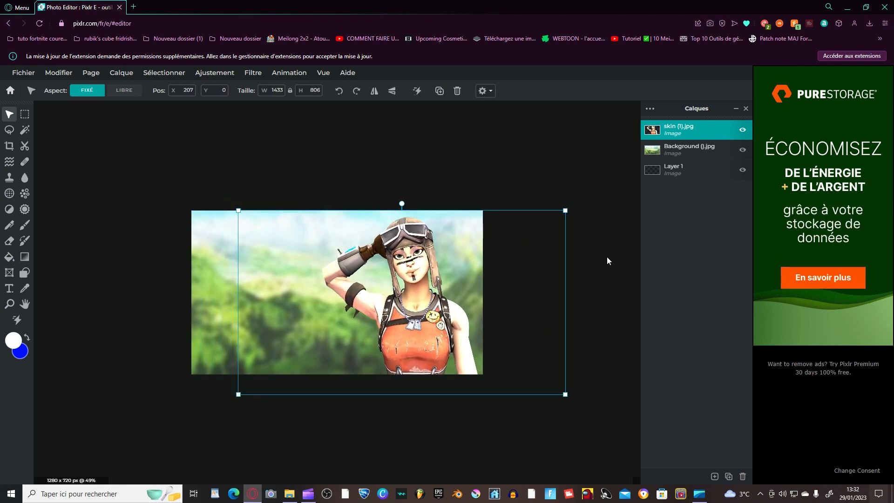
pyautogui.click(591, 260)
pyautogui.scroll(2, 591, 261)
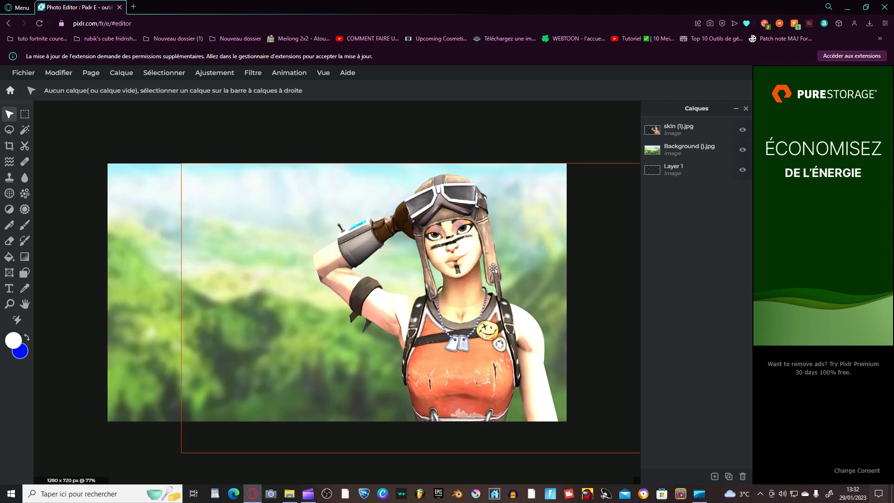
# Step: Try mirroring the skin layer horizontally and vertically and rotating it slightly, and restore its original orientation
pyautogui.click(482, 263)
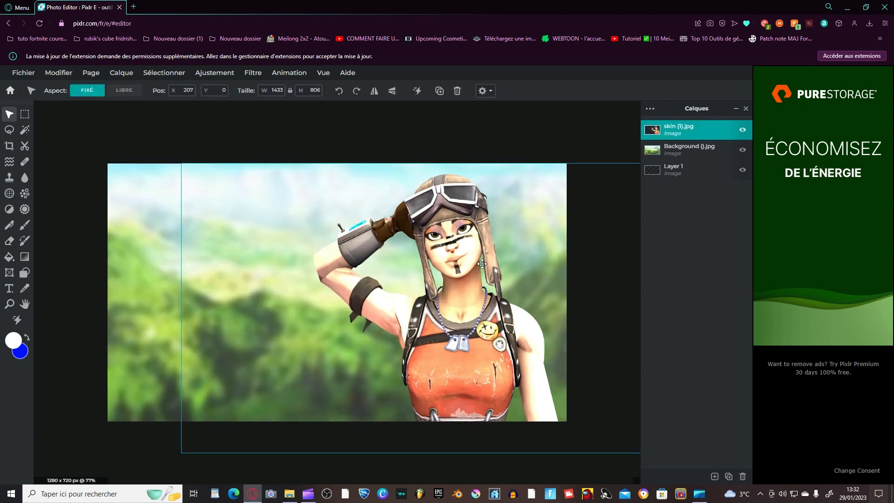
pyautogui.click(374, 91)
pyautogui.click(391, 92)
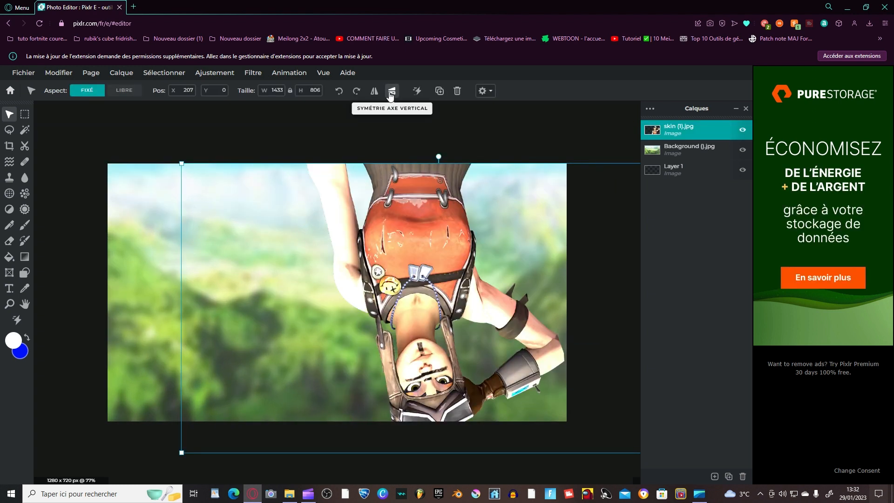
pyautogui.click(391, 92)
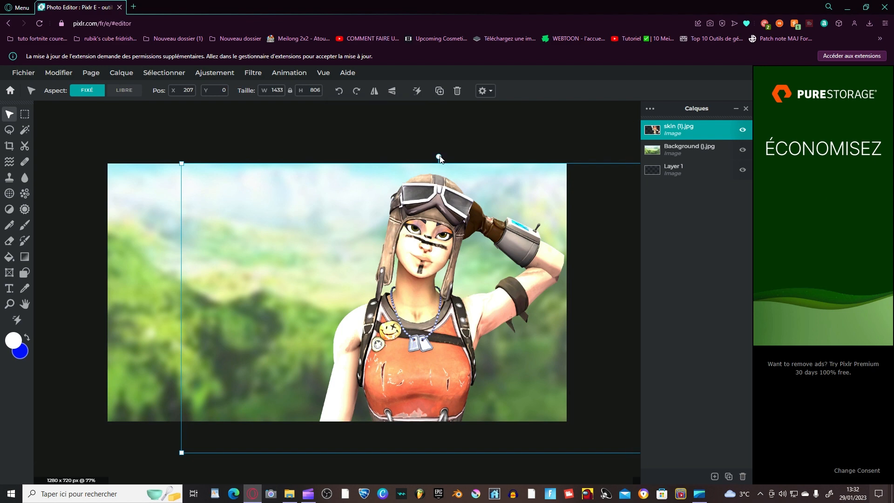
pyautogui.moveTo(438, 157); pyautogui.dragTo(439, 133)
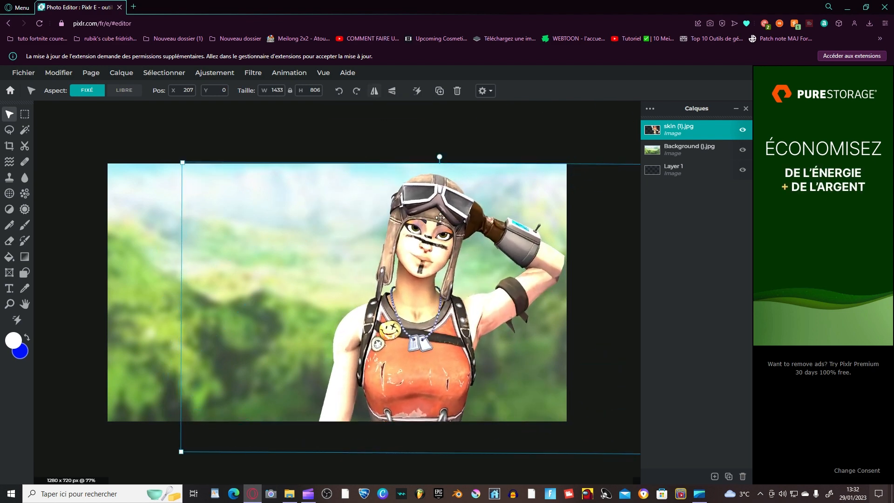
pyautogui.click(381, 99)
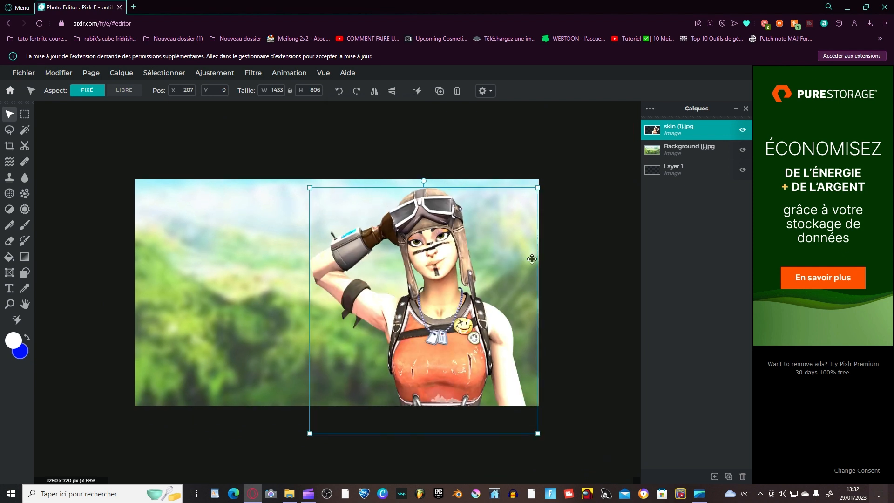
# Step: Fit the skin layer at about 722 x 779 px against the canvas's upper-right corner, at X 558, Y 0
pyautogui.scroll(-1, 531, 259)
pyautogui.moveTo(506, 210); pyautogui.dragTo(512, 203)
pyautogui.scroll(-2, 607, 232)
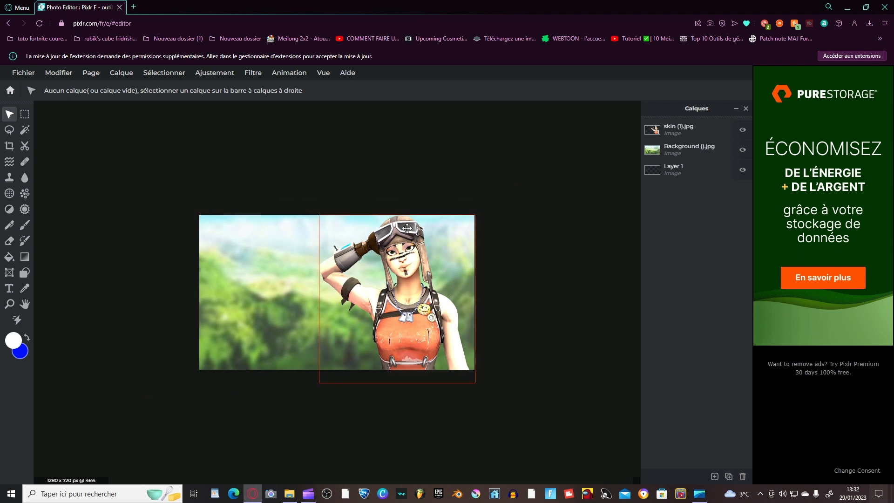
pyautogui.moveTo(321, 215)
pyautogui.mouseDown()
pyautogui.moveTo(340, 235)
pyautogui.moveTo(319, 215)
pyautogui.mouseUp()
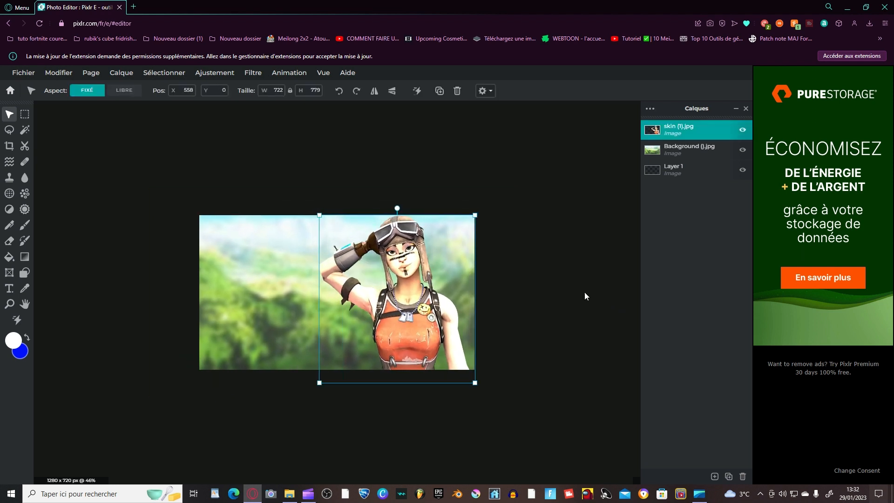
pyautogui.scroll(2, 585, 296)
pyautogui.click(585, 253)
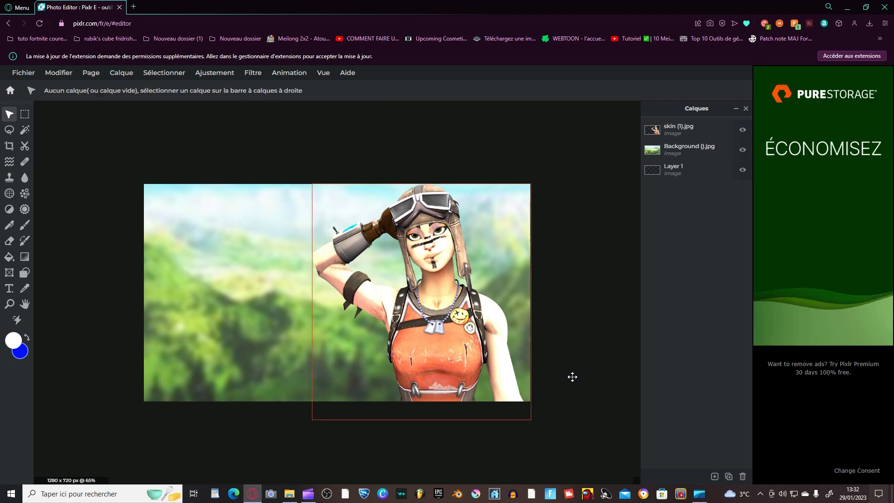
pyautogui.click(525, 319)
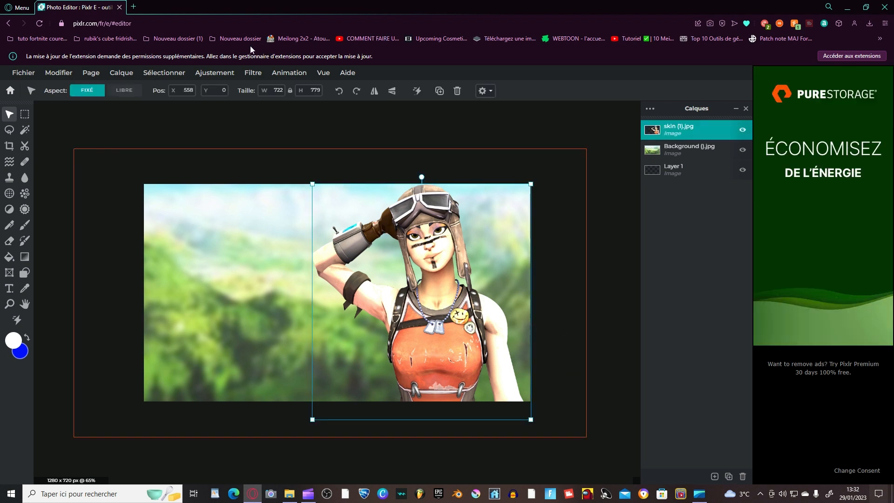
pyautogui.click(253, 73)
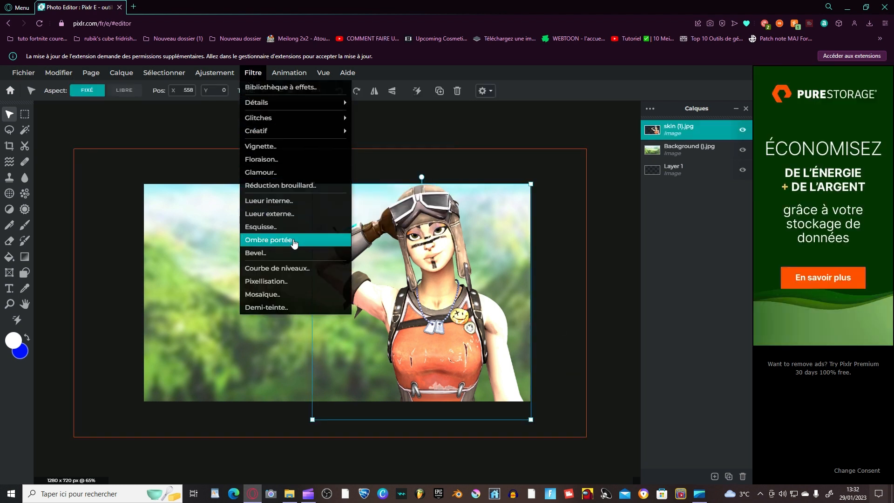
pyautogui.click(292, 228)
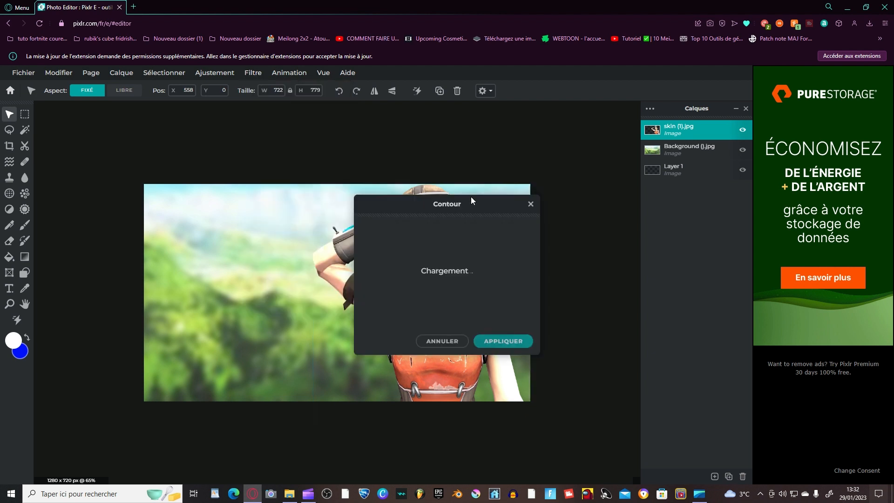
pyautogui.moveTo(439, 206); pyautogui.dragTo(512, 260)
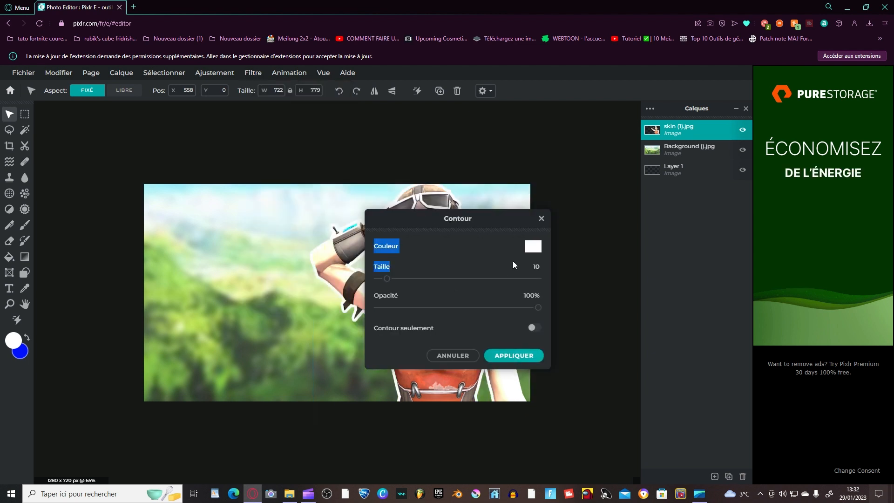
pyautogui.moveTo(460, 214); pyautogui.dragTo(701, 158)
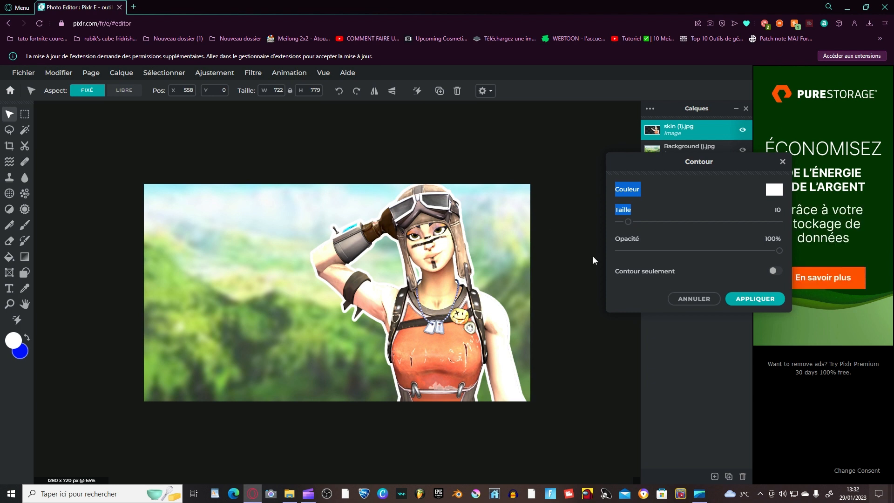
pyautogui.click(776, 193)
pyautogui.moveTo(689, 194); pyautogui.dragTo(744, 116)
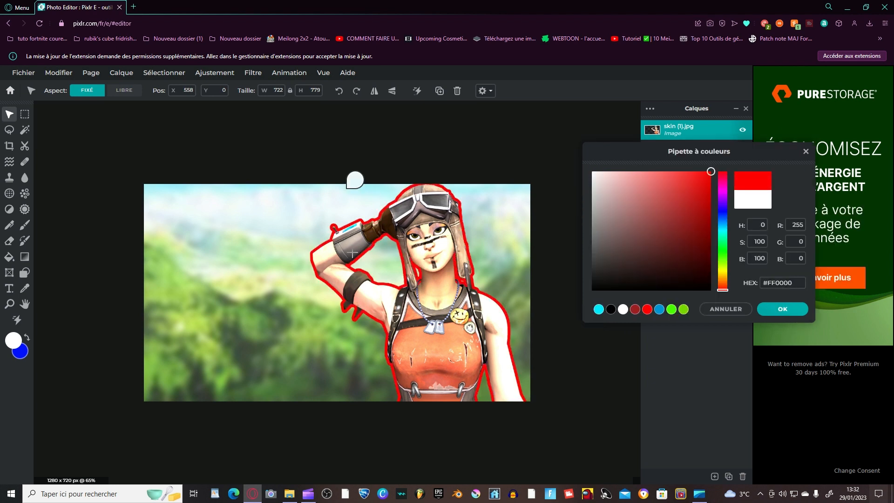
pyautogui.click(722, 263)
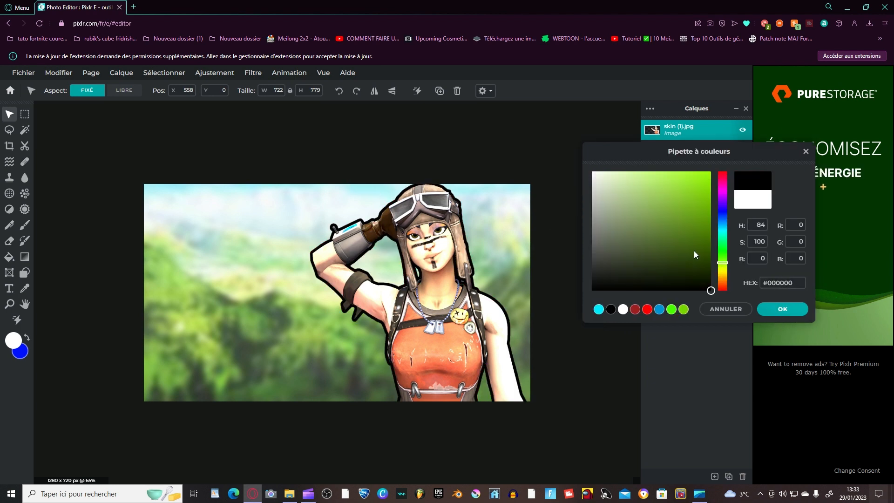
pyautogui.moveTo(721, 229); pyautogui.dragTo(726, 182)
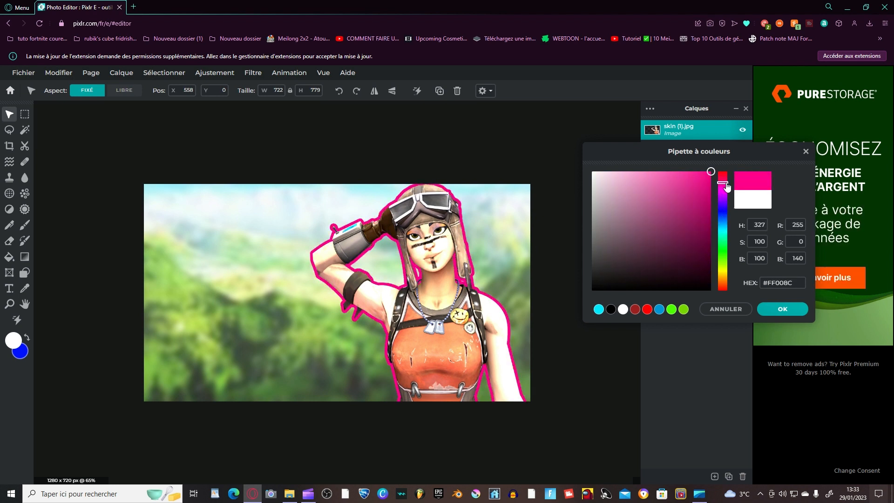
pyautogui.moveTo(686, 211); pyautogui.dragTo(688, 173)
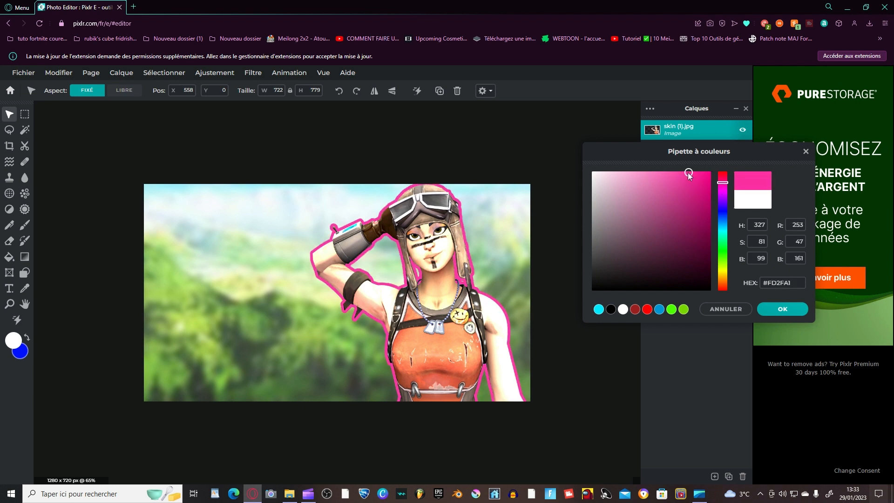
pyautogui.click(741, 310)
pyautogui.click(686, 301)
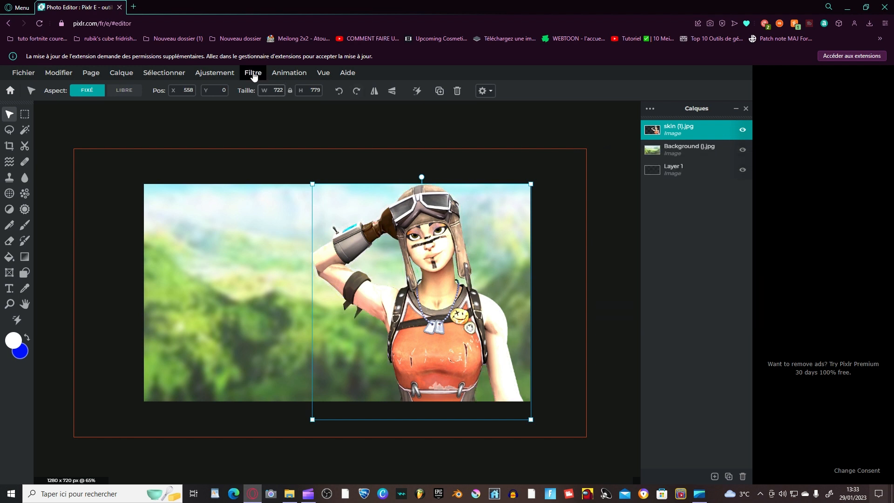
# Step: Apply a cyan outer glow to the skin layer with size 47 px, feather 100% and opacity 63%
pyautogui.click(253, 73)
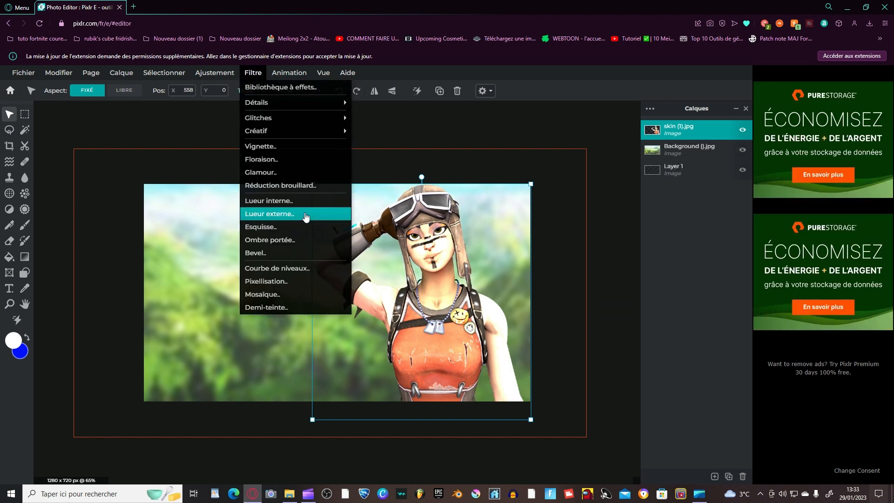
pyautogui.click(305, 215)
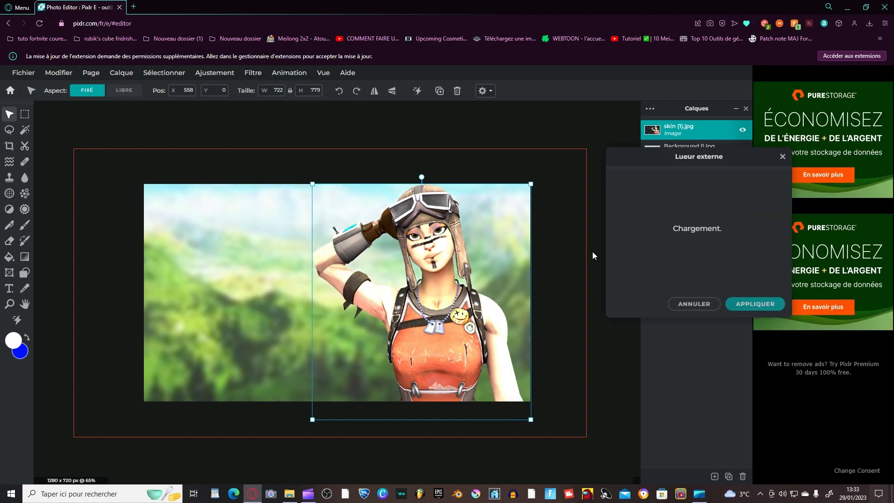
pyautogui.click(773, 188)
pyautogui.click(723, 230)
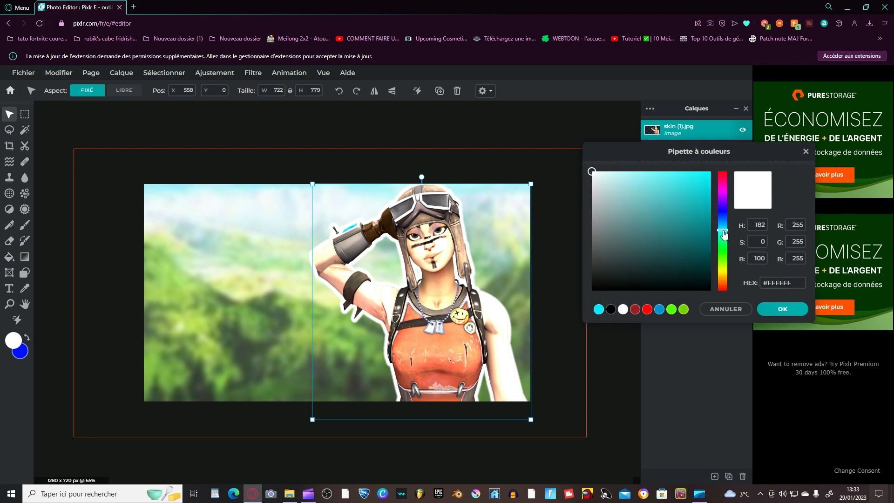
pyautogui.click(709, 173)
pyautogui.click(780, 310)
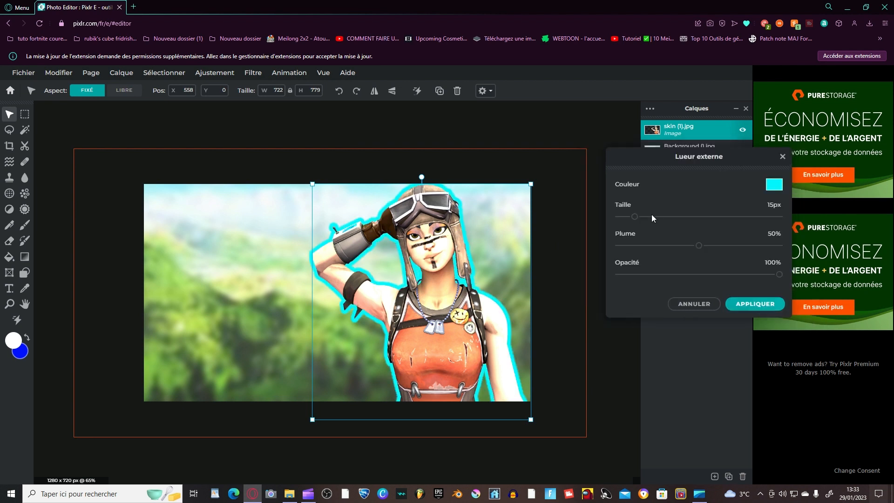
pyautogui.moveTo(700, 248); pyautogui.dragTo(803, 253)
pyautogui.moveTo(658, 217); pyautogui.dragTo(669, 217)
pyautogui.moveTo(779, 275); pyautogui.dragTo(738, 267)
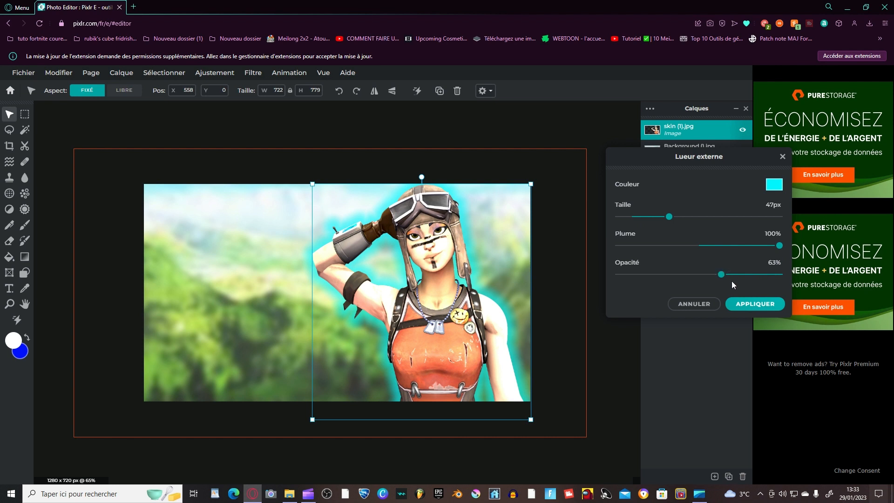
pyautogui.click(755, 312)
# Step: Apply a drop shadow to the skin layer in dark grey #343232 with 98% opacity and 9 px blur
pyautogui.click(242, 76)
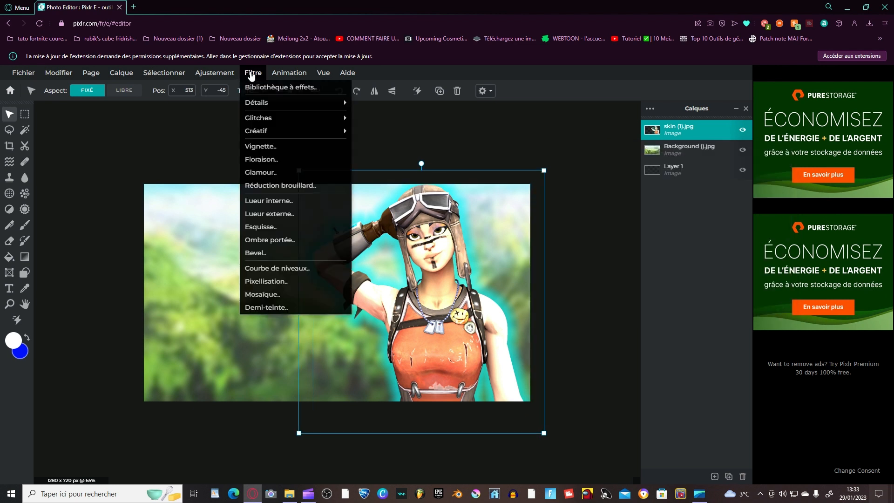
pyautogui.click(289, 241)
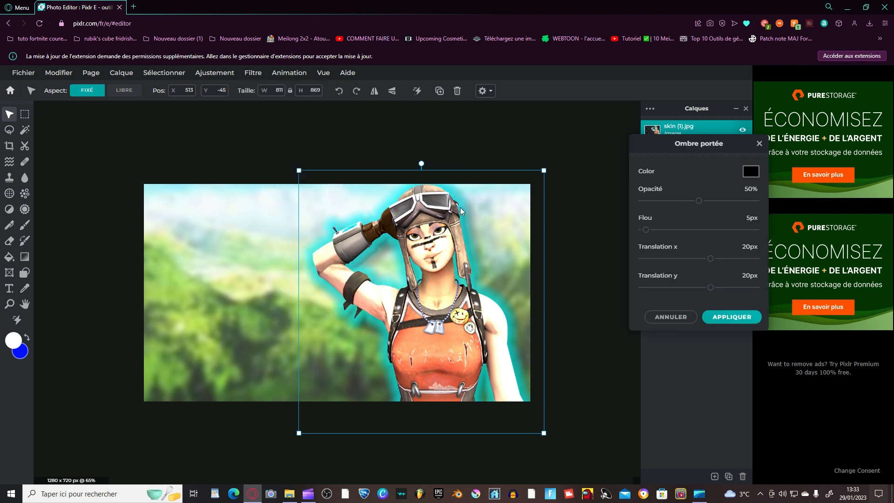
pyautogui.moveTo(700, 203)
pyautogui.mouseDown()
pyautogui.moveTo(764, 205)
pyautogui.moveTo(710, 201)
pyautogui.mouseUp()
pyautogui.moveTo(646, 231)
pyautogui.mouseDown()
pyautogui.moveTo(691, 229)
pyautogui.moveTo(645, 229)
pyautogui.mouseUp()
pyautogui.click(645, 216)
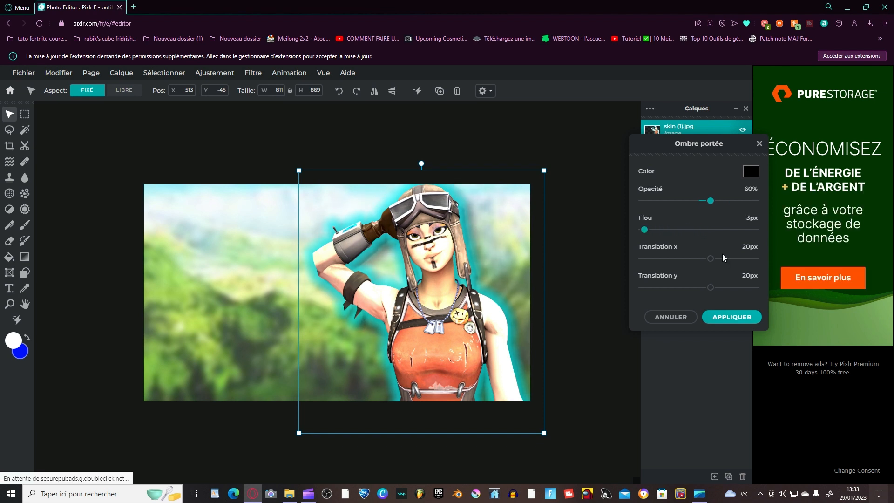
pyautogui.moveTo(709, 200); pyautogui.dragTo(730, 200)
pyautogui.click(750, 171)
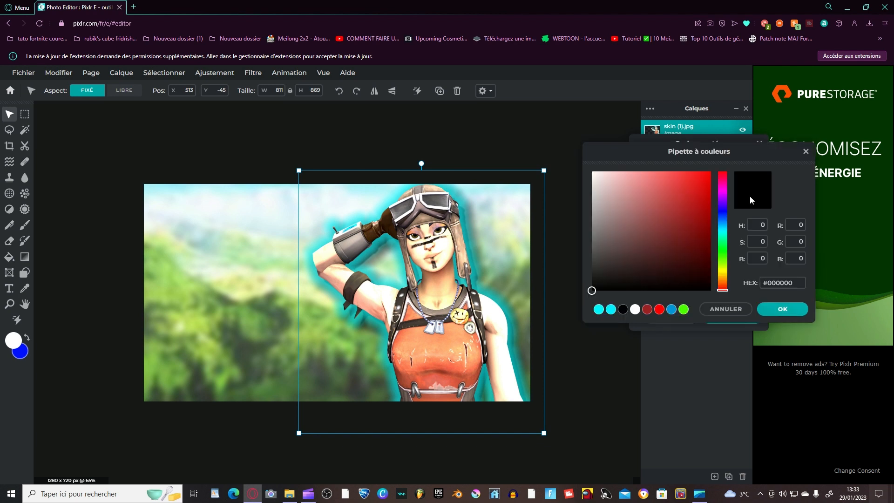
pyautogui.click(594, 265)
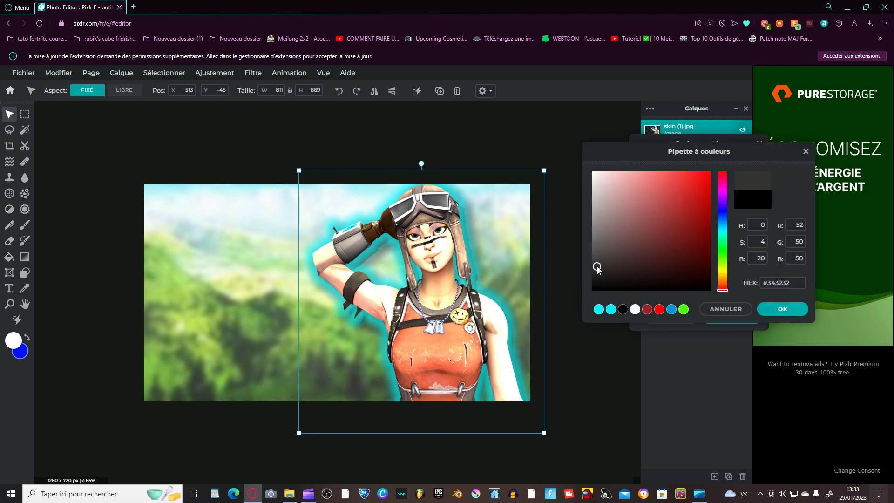
pyautogui.click(777, 311)
pyautogui.moveTo(729, 201); pyautogui.dragTo(754, 200)
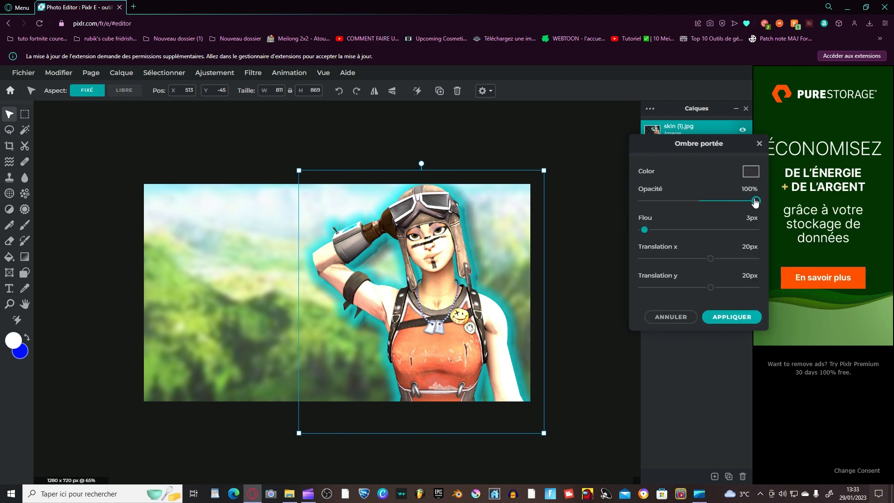
pyautogui.moveTo(644, 230)
pyautogui.mouseDown()
pyautogui.moveTo(660, 231)
pyautogui.moveTo(649, 230)
pyautogui.mouseUp()
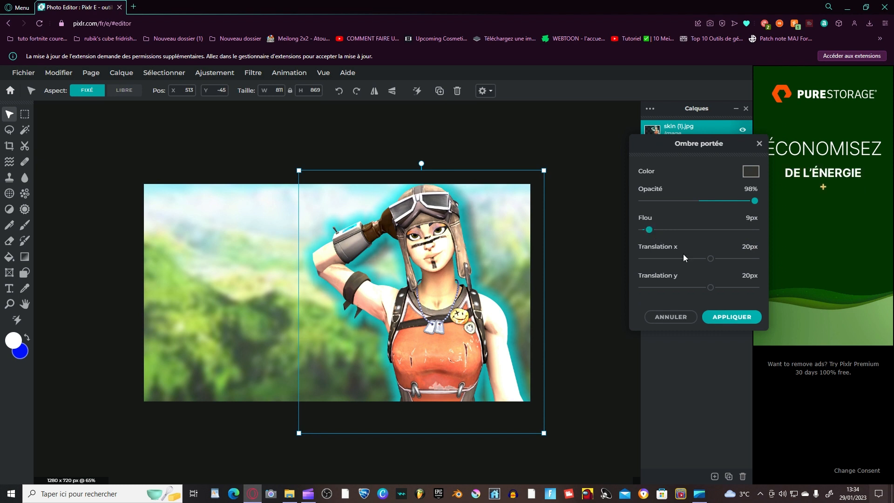
pyautogui.click(731, 316)
# Step: Add a new empty layer and move it to the top of the layer stack, above skin (1).jpg
pyautogui.scroll(3, 613, 247)
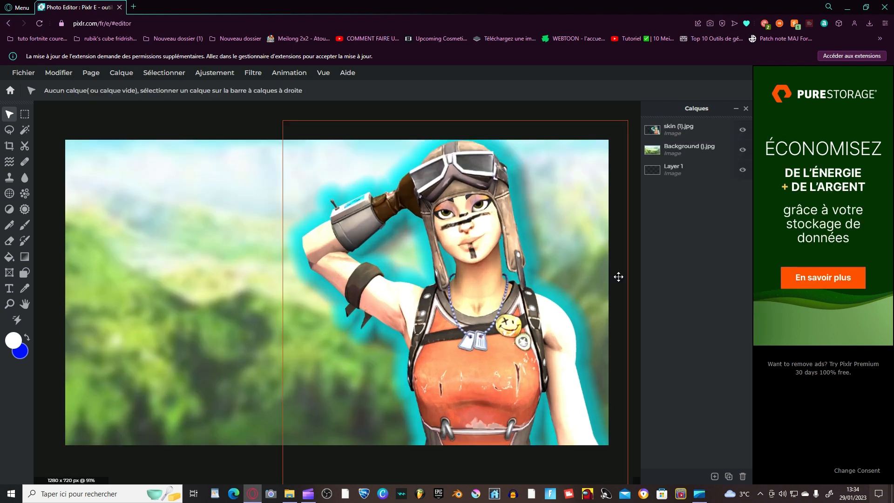
pyautogui.scroll(-3, 526, 302)
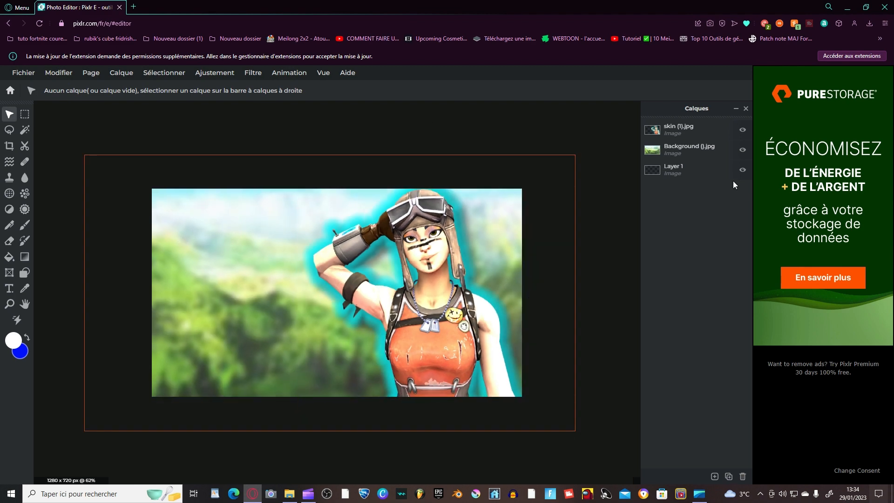
pyautogui.moveTo(713, 171)
pyautogui.mouseDown()
pyautogui.moveTo(712, 128)
pyautogui.moveTo(713, 173)
pyautogui.mouseUp()
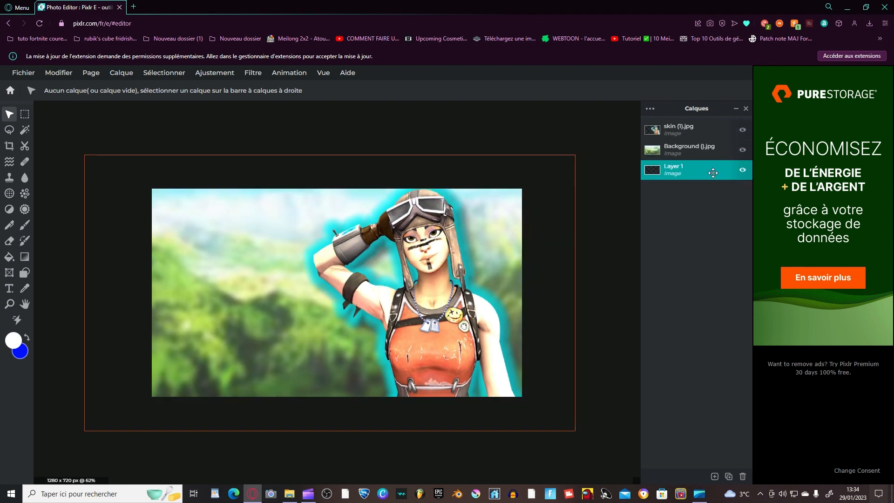
pyautogui.click(714, 476)
pyautogui.click(691, 449)
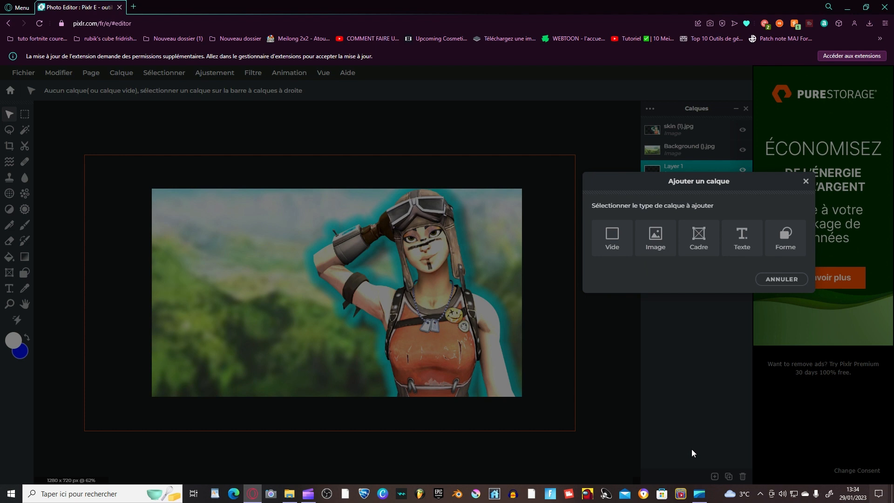
pyautogui.click(702, 232)
pyautogui.moveTo(684, 169); pyautogui.dragTo(685, 132)
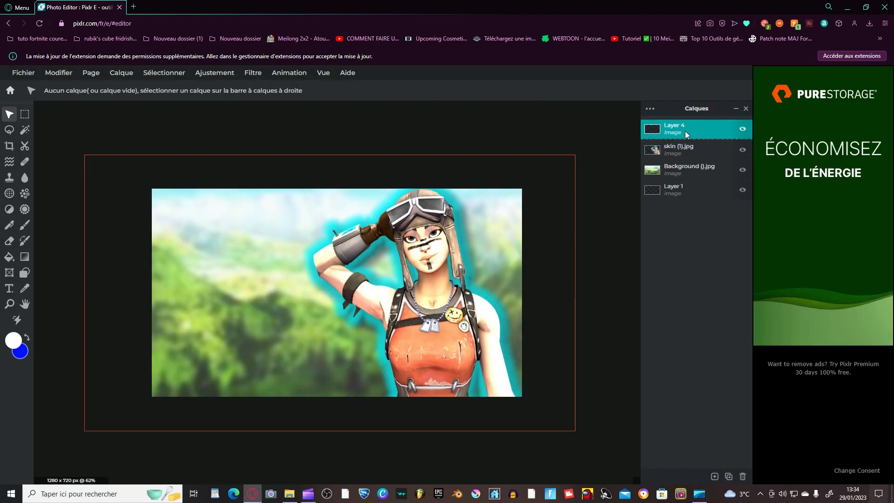
# Step: Activate the Gradient tool and choose the cyan-to-orange preset for the linear gradient
pyautogui.click(23, 262)
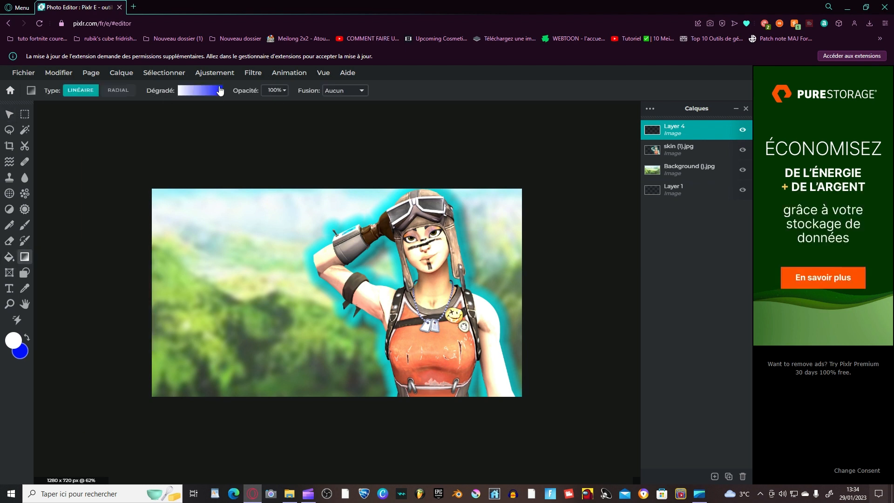
pyautogui.click(220, 91)
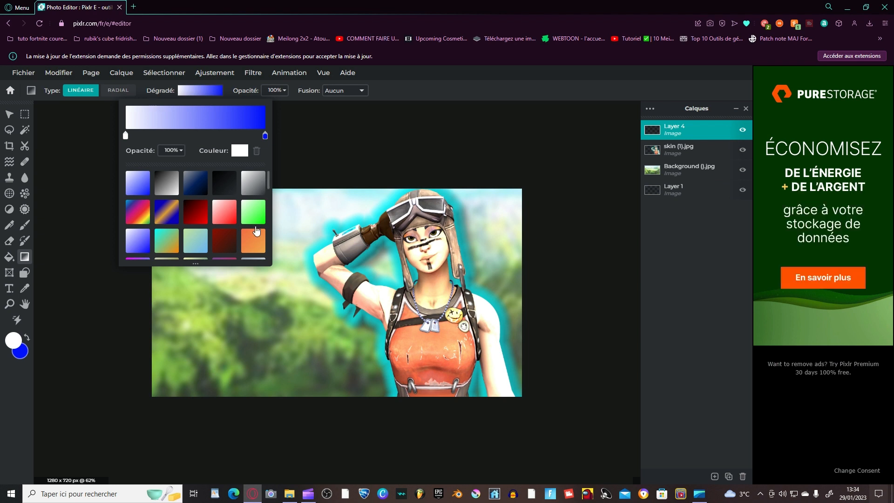
pyautogui.click(230, 216)
pyautogui.click(247, 216)
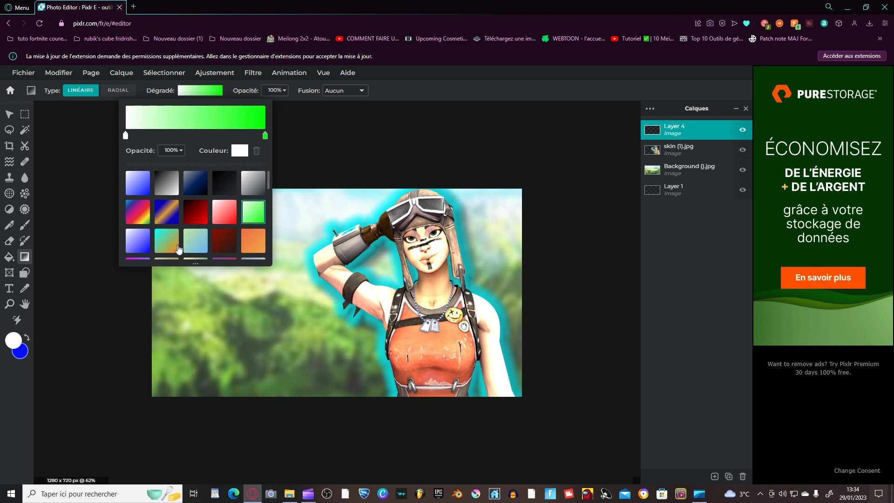
pyautogui.click(166, 240)
pyautogui.scroll(-5, 234, 243)
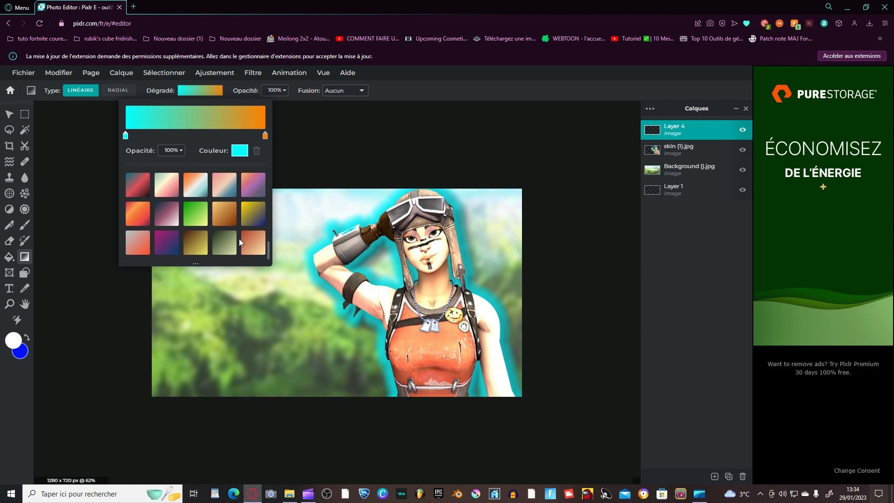
pyautogui.scroll(3, 216, 226)
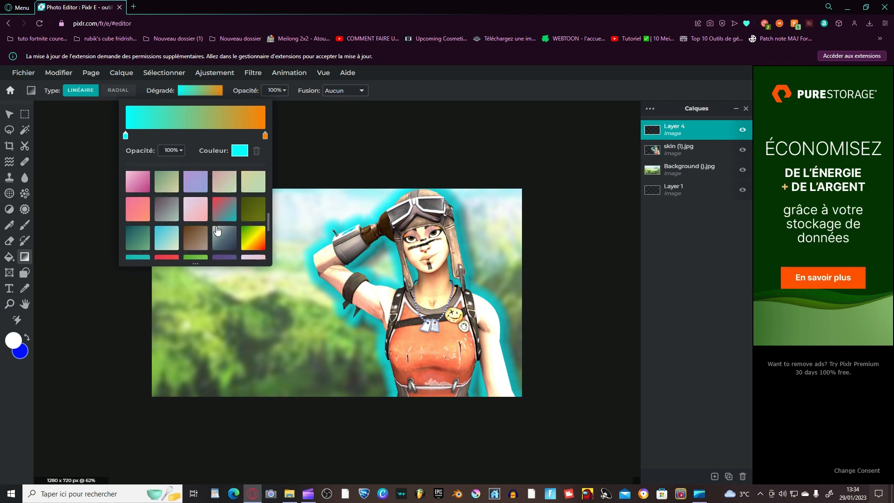
pyautogui.scroll(-1, 216, 225)
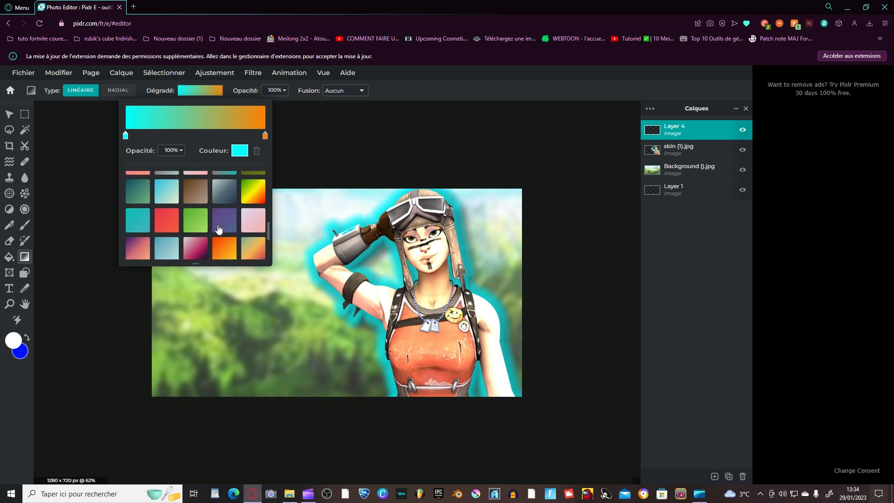
pyautogui.click(256, 193)
pyautogui.scroll(5, 206, 217)
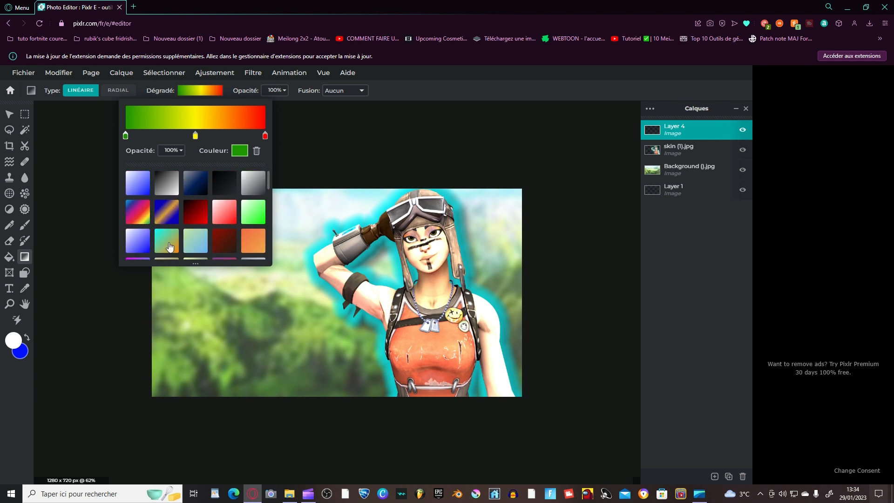
pyautogui.click(169, 247)
pyautogui.click(325, 166)
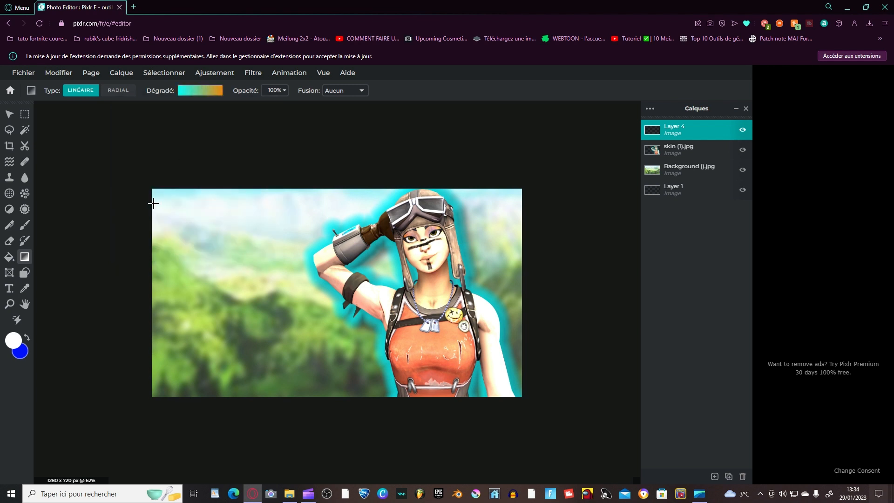
# Step: Redraw the linear cyan-to-orange gradient on Layer 4 until a narrow diagonal blend separates cyan at the lower left from orange at the upper right
pyautogui.moveTo(155, 205); pyautogui.dragTo(545, 396)
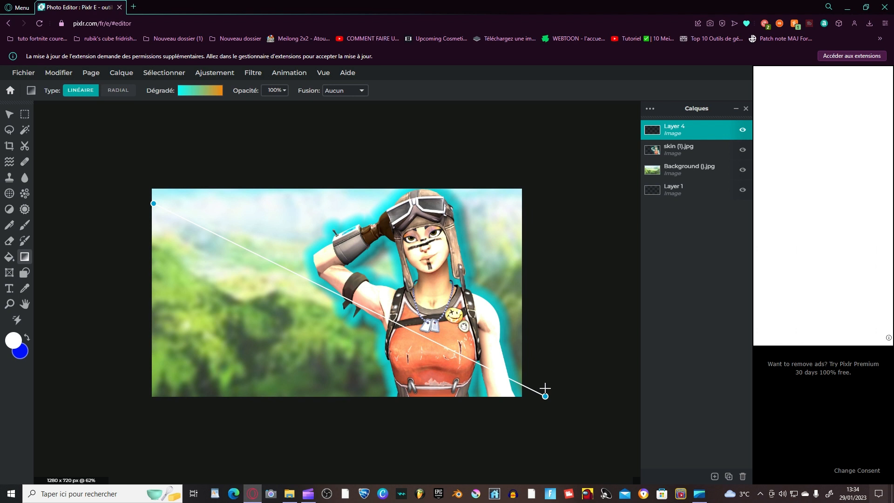
pyautogui.moveTo(545, 388); pyautogui.dragTo(545, 388)
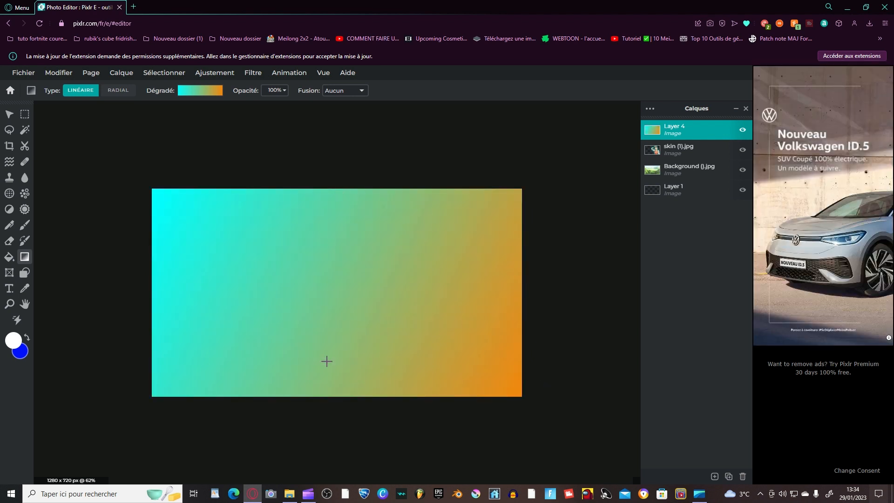
pyautogui.moveTo(339, 181); pyautogui.dragTo(340, 407)
pyautogui.moveTo(220, 261); pyautogui.dragTo(271, 304)
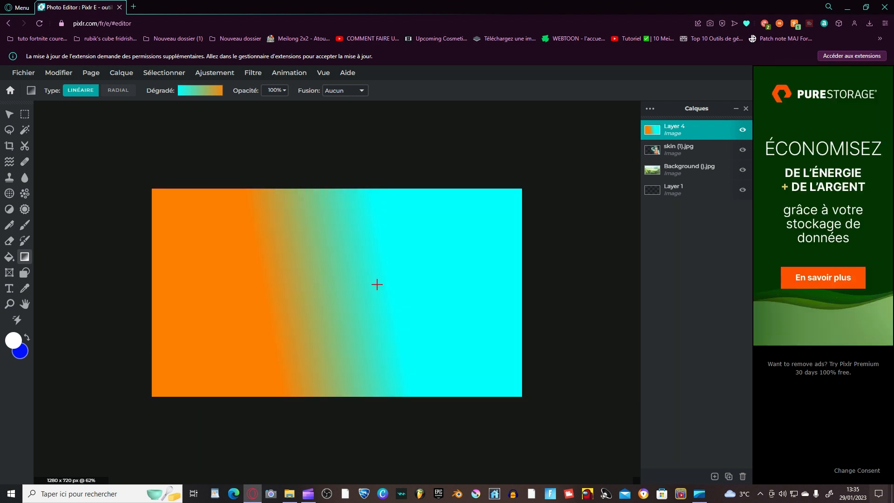
pyautogui.moveTo(331, 286); pyautogui.dragTo(363, 287)
pyautogui.moveTo(349, 242); pyautogui.dragTo(389, 287)
pyautogui.moveTo(567, 193); pyautogui.dragTo(500, 235)
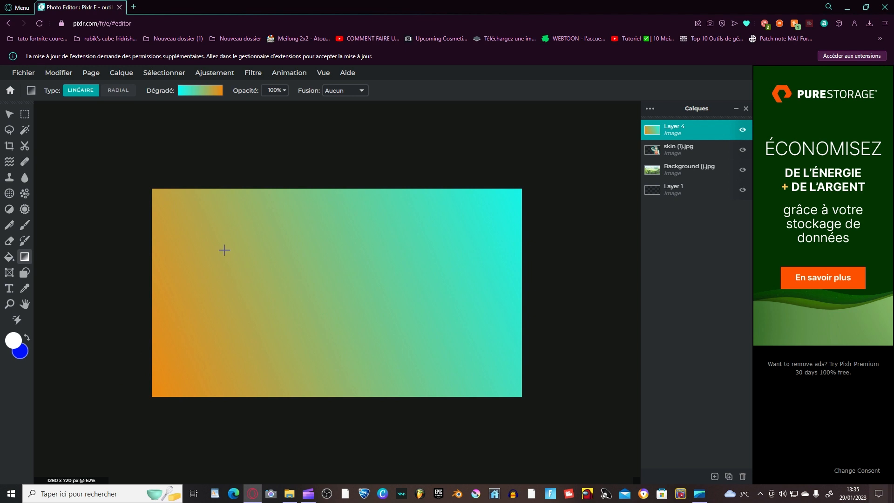
pyautogui.moveTo(152, 193); pyautogui.dragTo(576, 428)
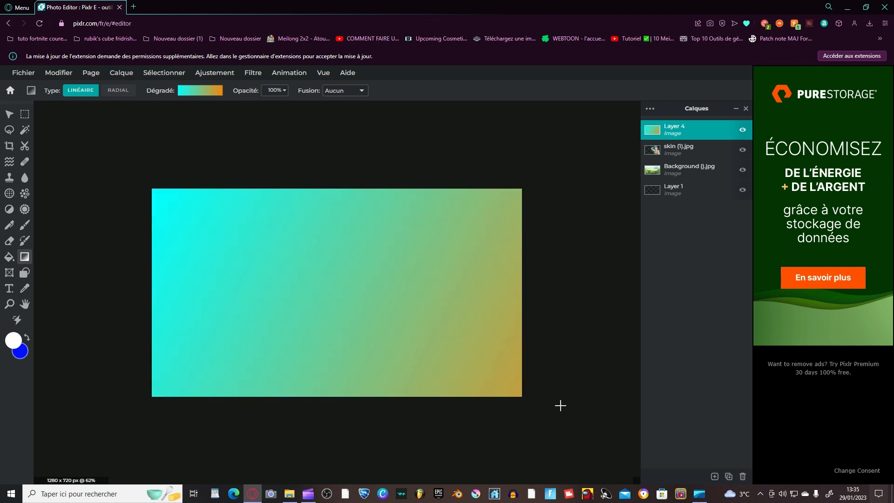
pyautogui.moveTo(529, 301); pyautogui.dragTo(4, 292)
pyautogui.moveTo(362, 264); pyautogui.dragTo(349, 266)
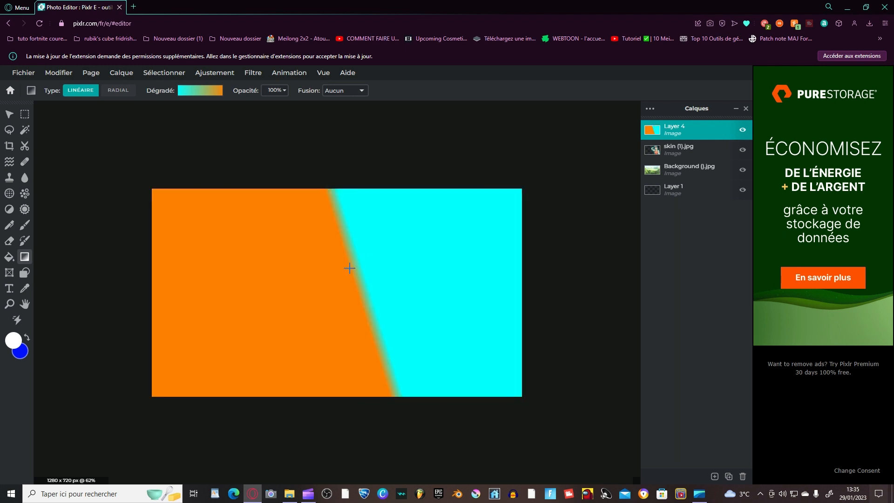
pyautogui.moveTo(305, 231); pyautogui.dragTo(347, 270)
pyautogui.moveTo(359, 232); pyautogui.dragTo(345, 232)
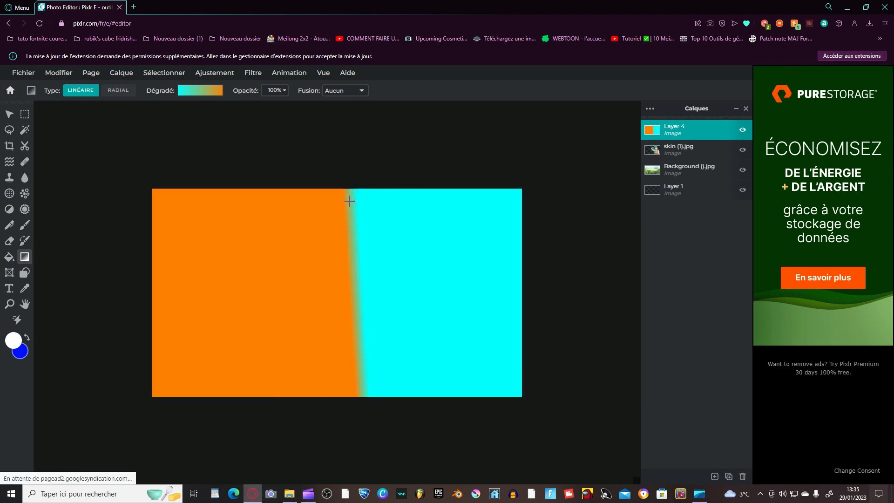
pyautogui.moveTo(315, 271)
pyautogui.mouseDown()
pyautogui.moveTo(366, 269)
pyautogui.moveTo(354, 271)
pyautogui.mouseUp()
pyautogui.click(367, 270)
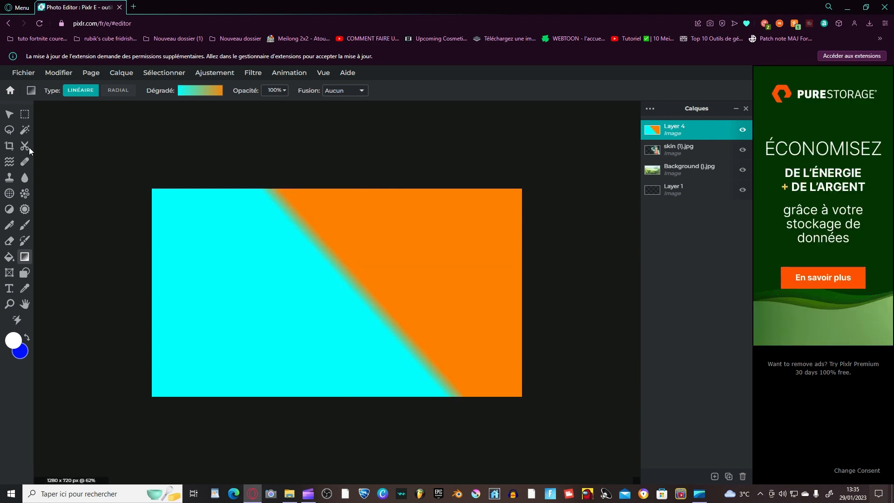
# Step: Move Layer 4 beneath skin (1).jpg and scale it to cover the whole canvas
pyautogui.click(10, 116)
pyautogui.moveTo(152, 189); pyautogui.dragTo(404, 330)
pyautogui.moveTo(703, 129); pyautogui.dragTo(703, 148)
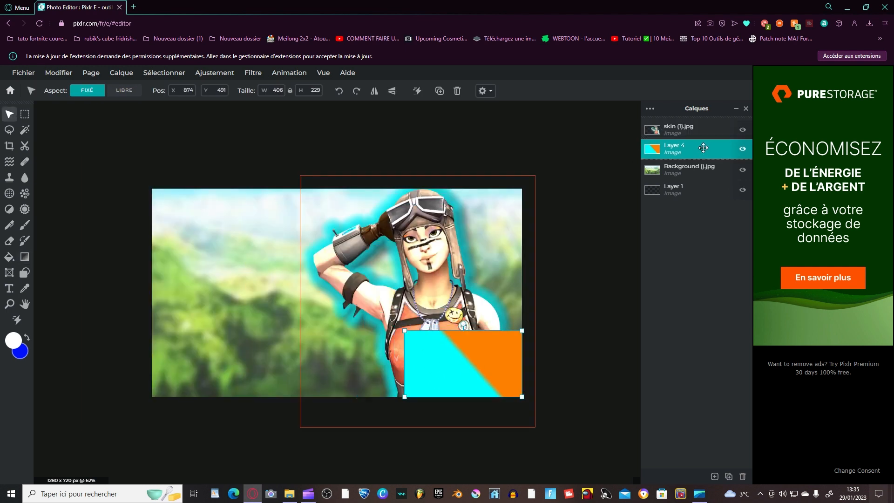
pyautogui.moveTo(404, 331); pyautogui.dragTo(153, 178)
# Step: Switch Layer 4 to free proportions, narrow it to about 677 px wide behind the skin and tilt it slightly counter-clockwise
pyautogui.click(124, 90)
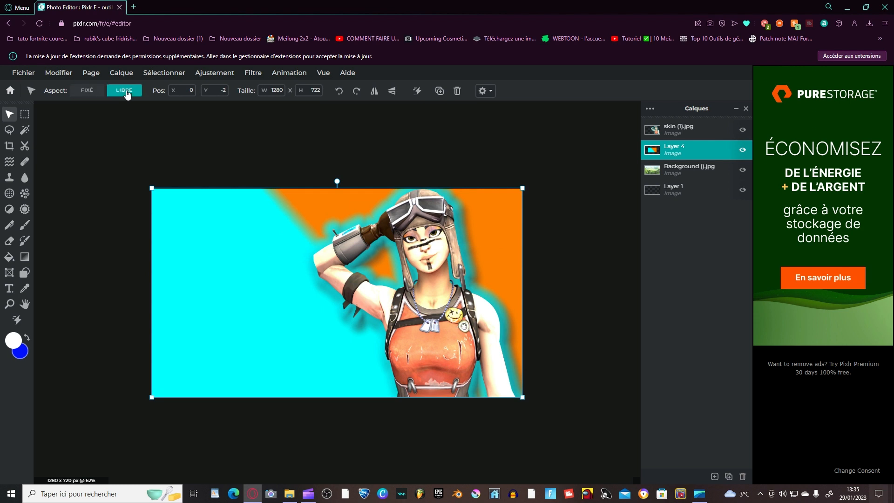
pyautogui.moveTo(152, 188); pyautogui.dragTo(326, 185)
pyautogui.moveTo(424, 178); pyautogui.dragTo(410, 176)
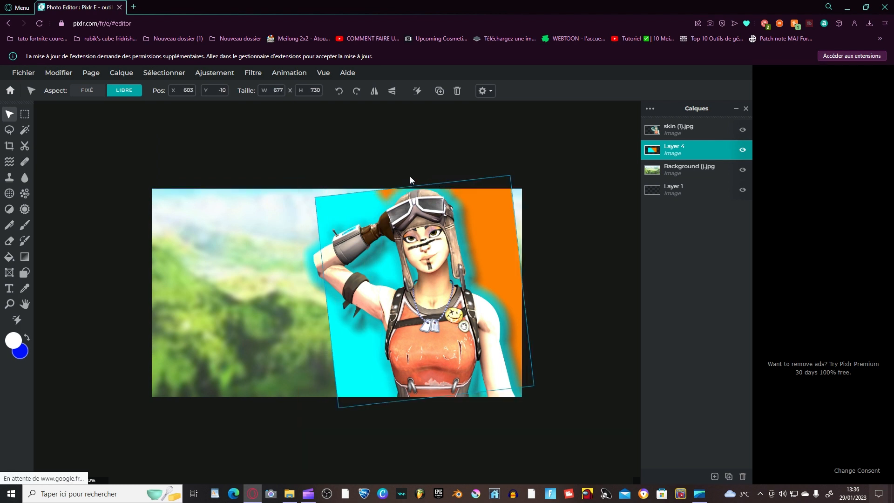
# Step: Flip Layer 4 horizontally, enlarge it to about 956 x 852 px and tilt it slightly clockwise behind the skin
pyautogui.click(373, 90)
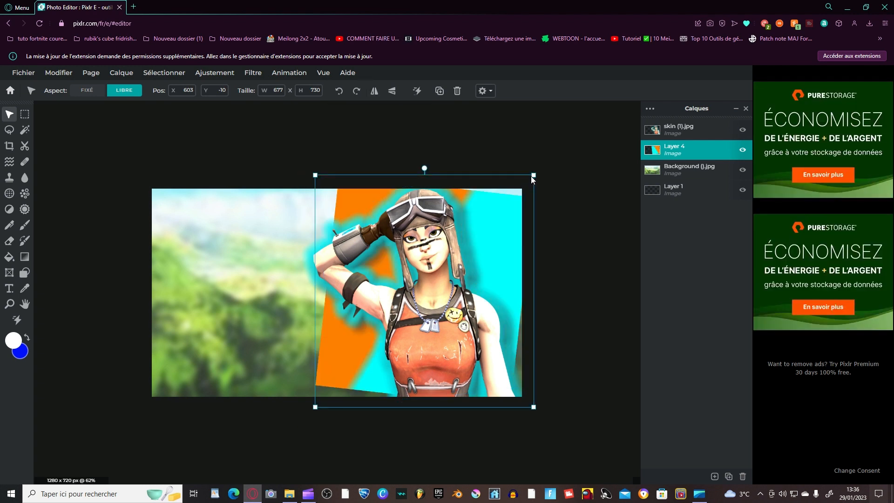
pyautogui.moveTo(536, 174); pyautogui.dragTo(565, 168)
pyautogui.moveTo(552, 206); pyautogui.dragTo(592, 223)
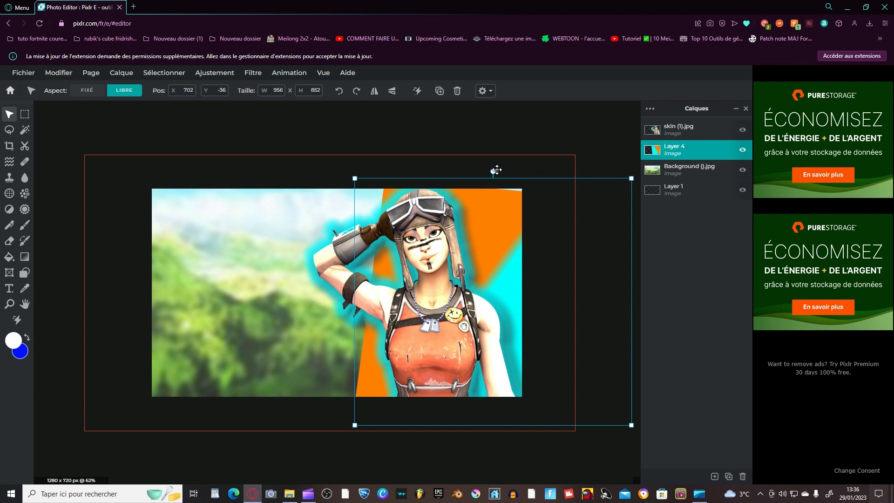
pyautogui.moveTo(495, 171); pyautogui.dragTo(510, 173)
# Step: Enlarge the tilted Layer 4 to about 1140 x 981 px and shift it slightly so its slanted edge spans the canvas height
pyautogui.scroll(1, 564, 218)
pyautogui.scroll(-4, 568, 219)
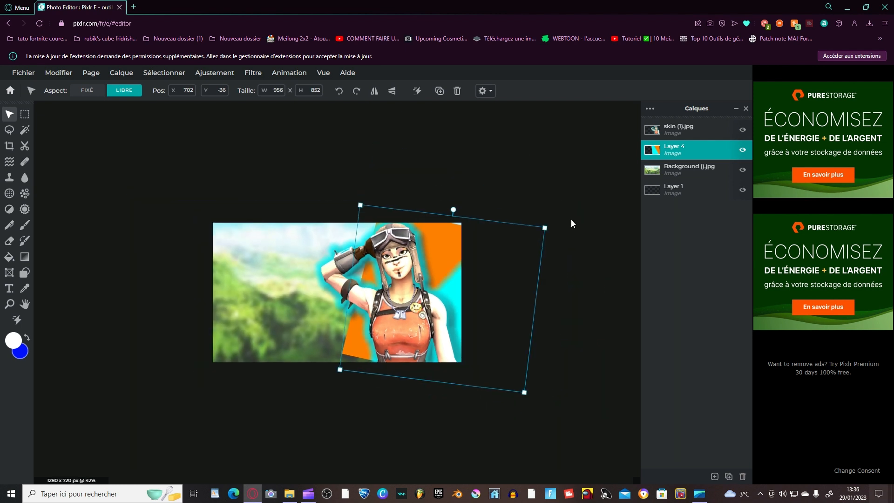
pyautogui.moveTo(545, 227); pyautogui.dragTo(585, 216)
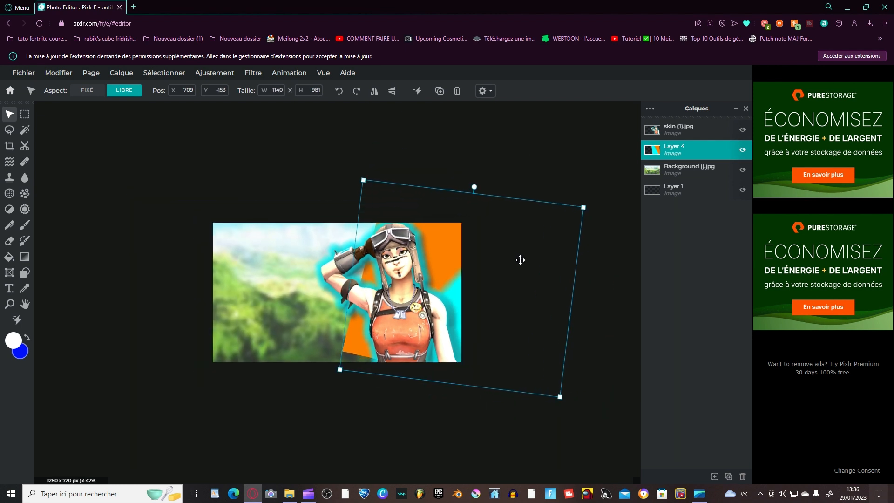
pyautogui.moveTo(521, 259); pyautogui.dragTo(522, 273)
pyautogui.click(529, 155)
pyautogui.scroll(3, 567, 231)
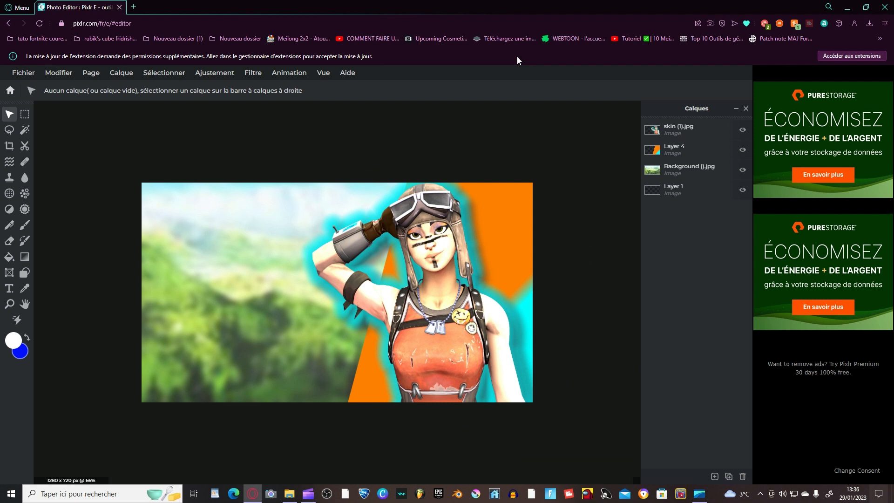
# Step: Move Layer 4 above skin (1).jpg, stretch it over the whole canvas and delete the layer
pyautogui.moveTo(674, 149); pyautogui.dragTo(674, 128)
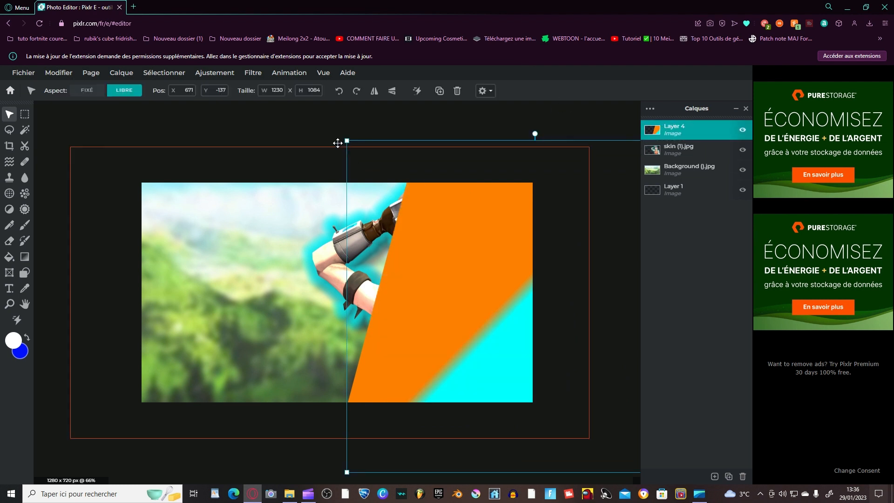
pyautogui.moveTo(346, 139); pyautogui.dragTo(17, 100)
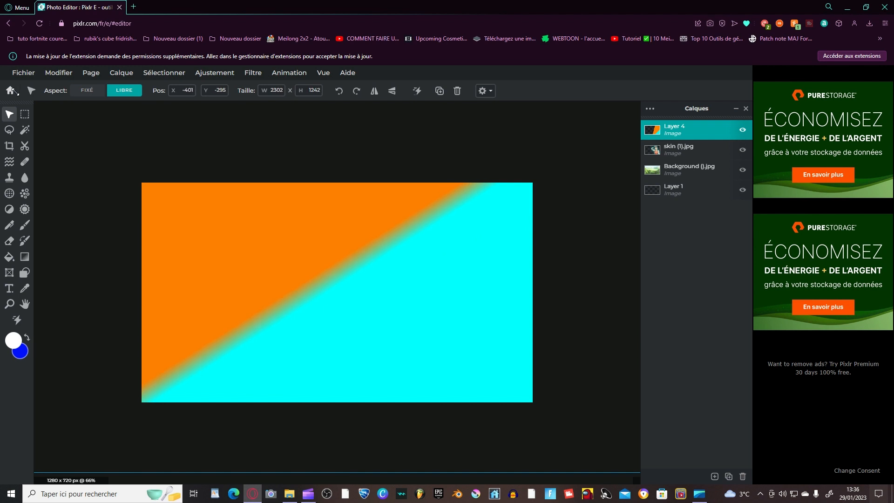
pyautogui.scroll(-3, 333, 243)
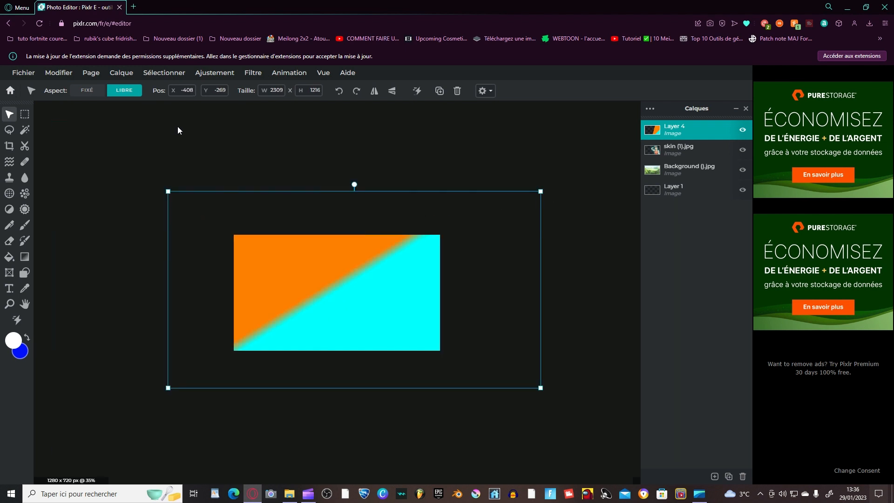
pyautogui.moveTo(540, 192); pyautogui.dragTo(448, 185)
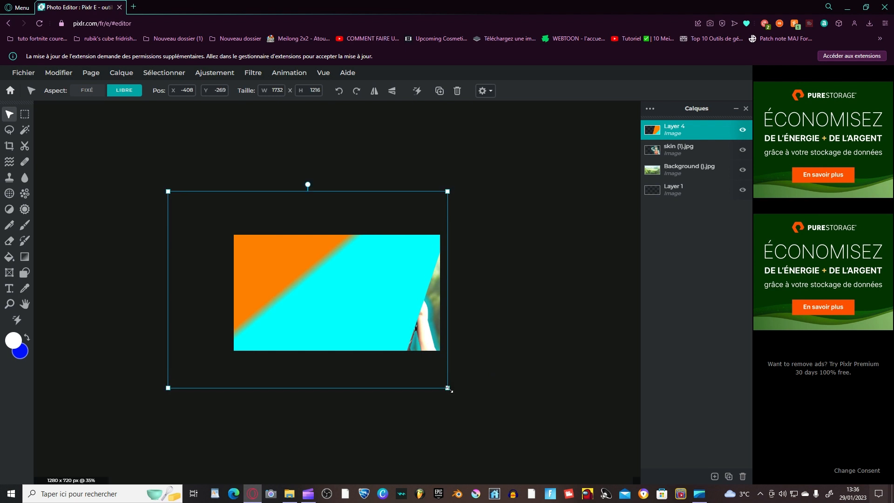
pyautogui.moveTo(448, 390); pyautogui.dragTo(499, 362)
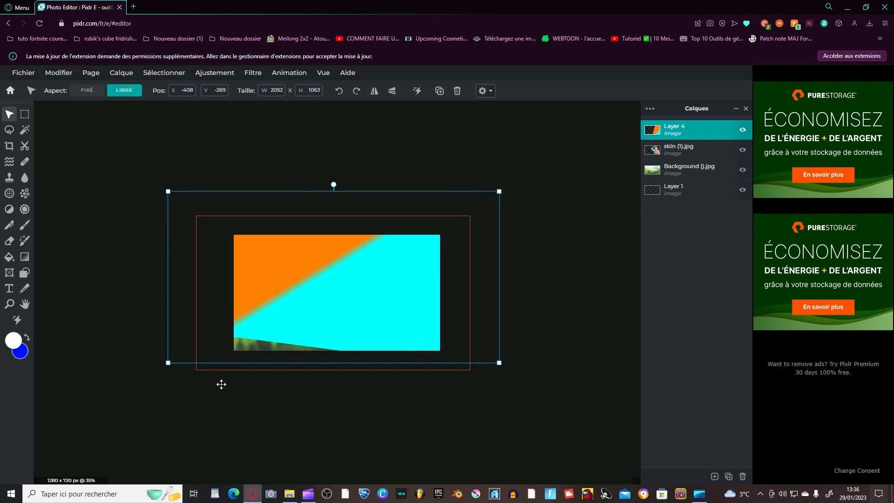
pyautogui.moveTo(172, 361); pyautogui.dragTo(187, 389)
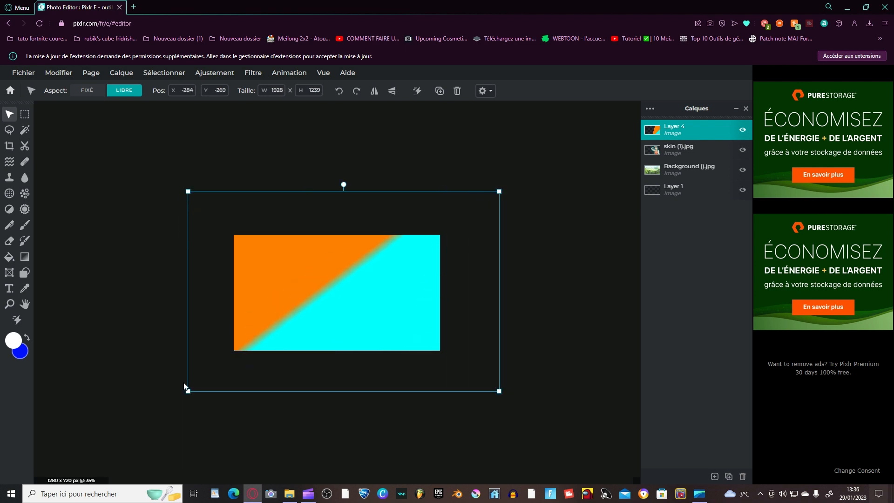
pyautogui.press('Delete')
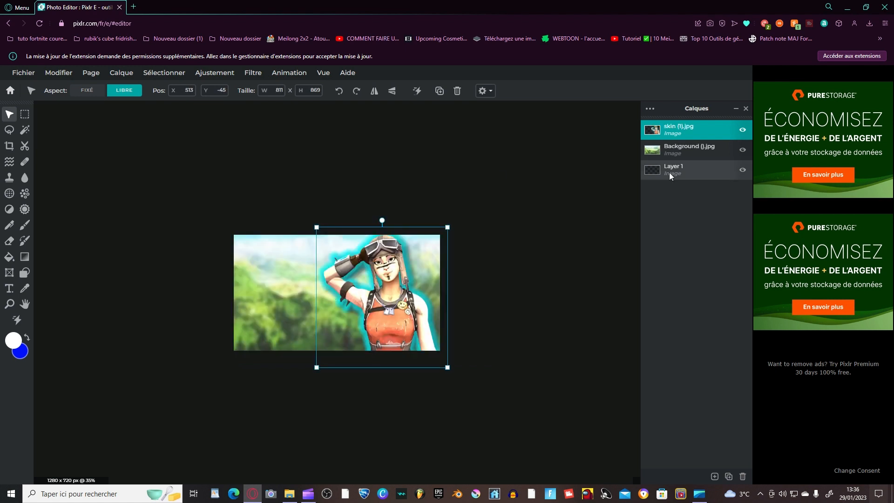
# Step: Move Layer 1 to the top of the layer stack and fill it with the lime-to-blue linear gradient preset
pyautogui.moveTo(670, 176); pyautogui.dragTo(688, 135)
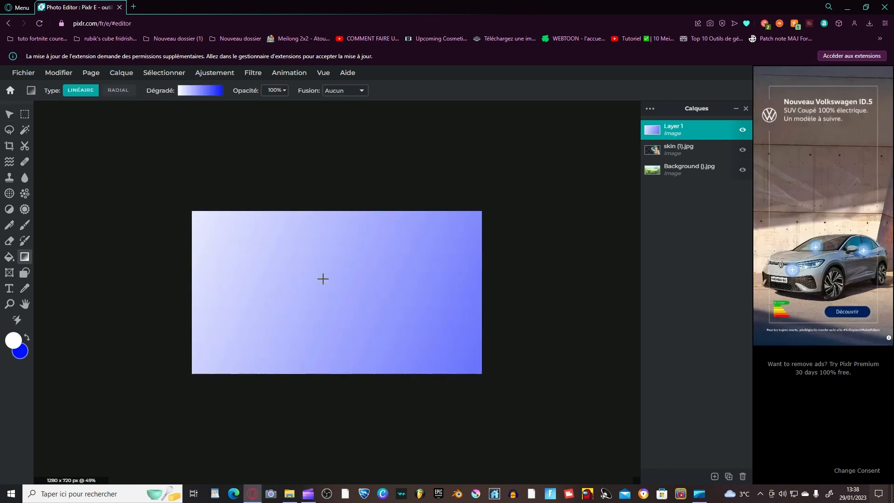
pyautogui.click(200, 90)
pyautogui.click(235, 154)
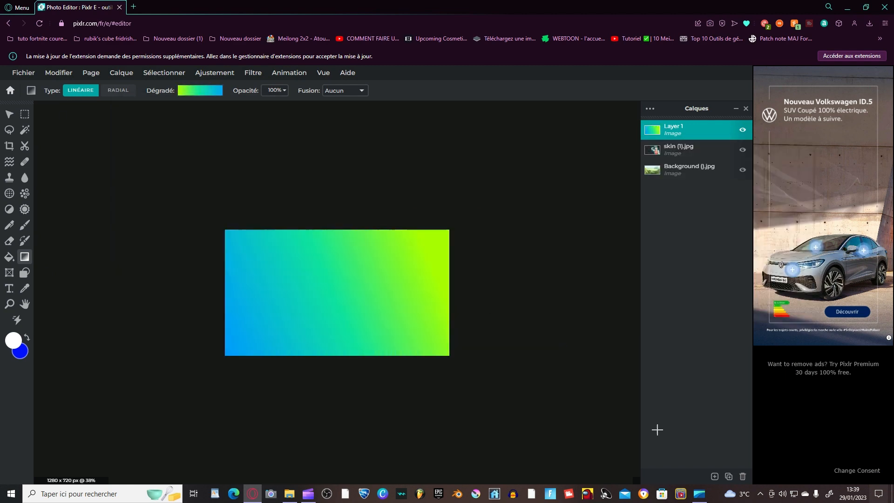
pyautogui.moveTo(214, 317); pyautogui.dragTo(544, 292)
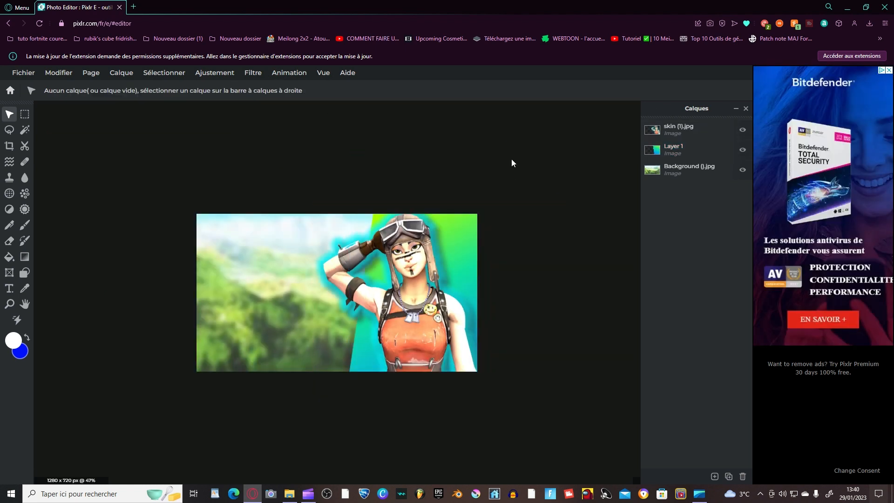
# Step: Start an outline filter on the skin (1).jpg layer and choose pure red as the outline colour
pyautogui.click(432, 275)
pyautogui.click(254, 73)
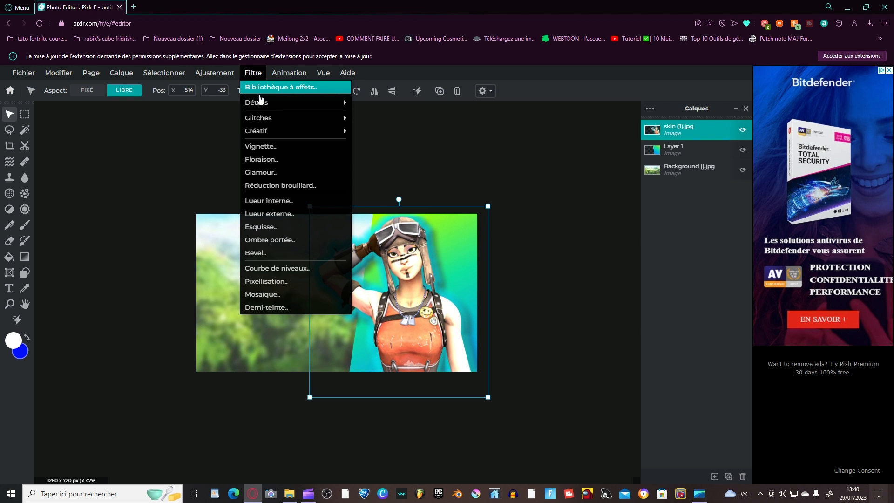
pyautogui.click(279, 227)
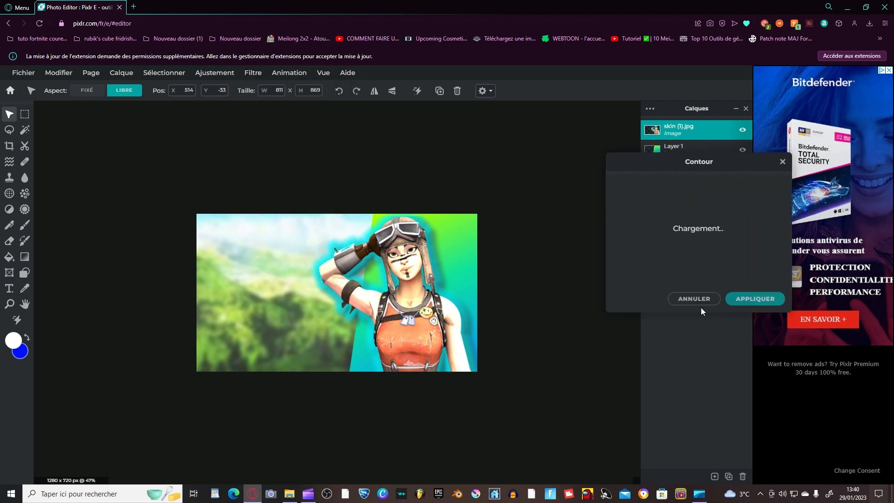
pyautogui.click(774, 192)
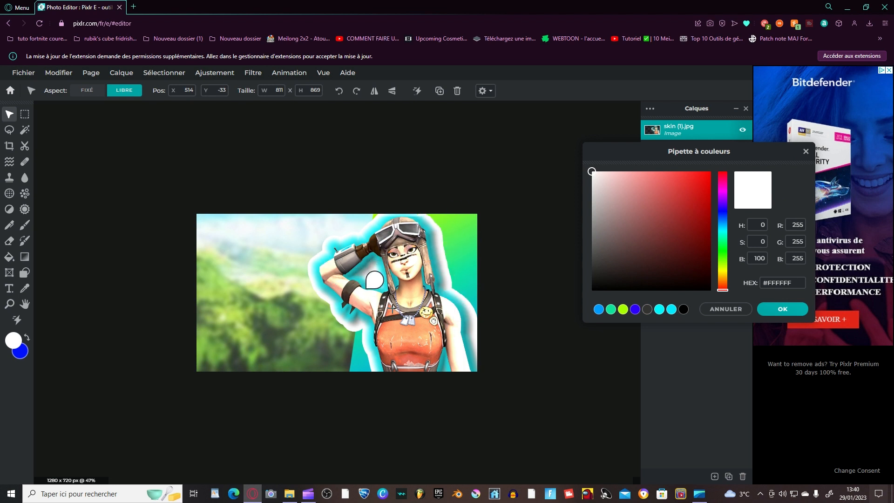
pyautogui.click(722, 223)
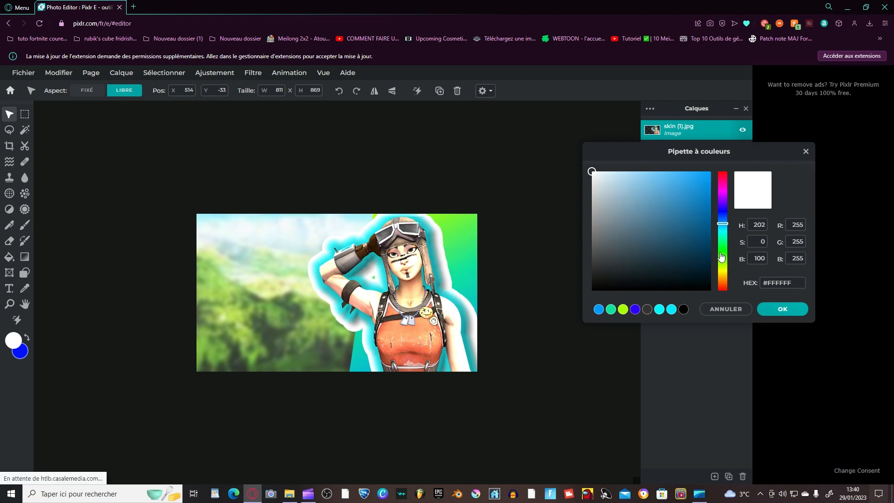
pyautogui.click(723, 257)
pyautogui.click(723, 172)
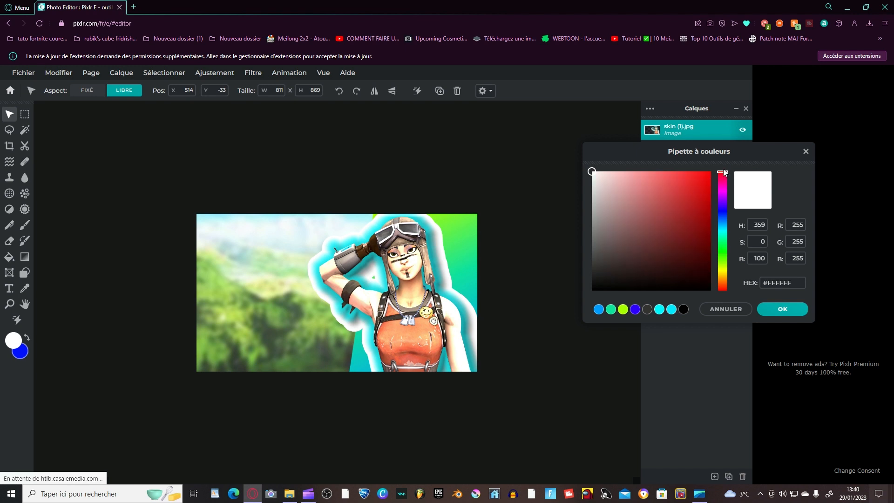
pyautogui.click(782, 308)
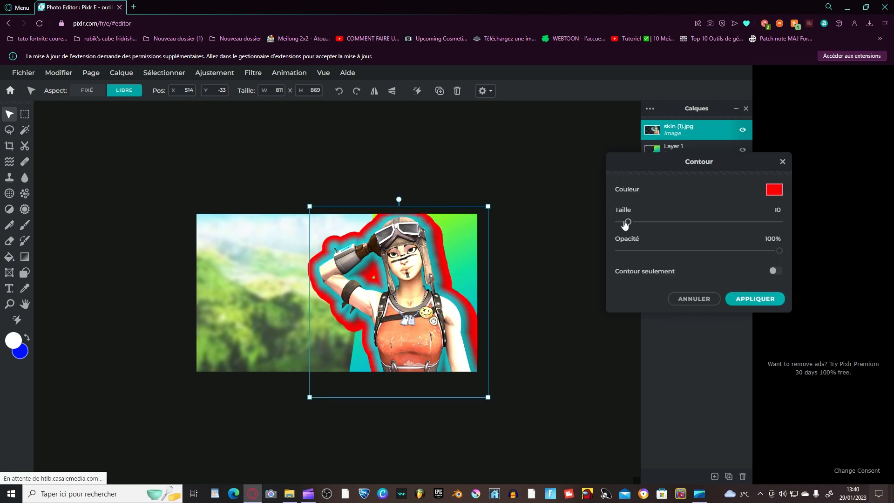
# Step: Set the red outline's size to 1 and its opacity to 44%, and apply the outline filter
pyautogui.moveTo(627, 222); pyautogui.dragTo(620, 221)
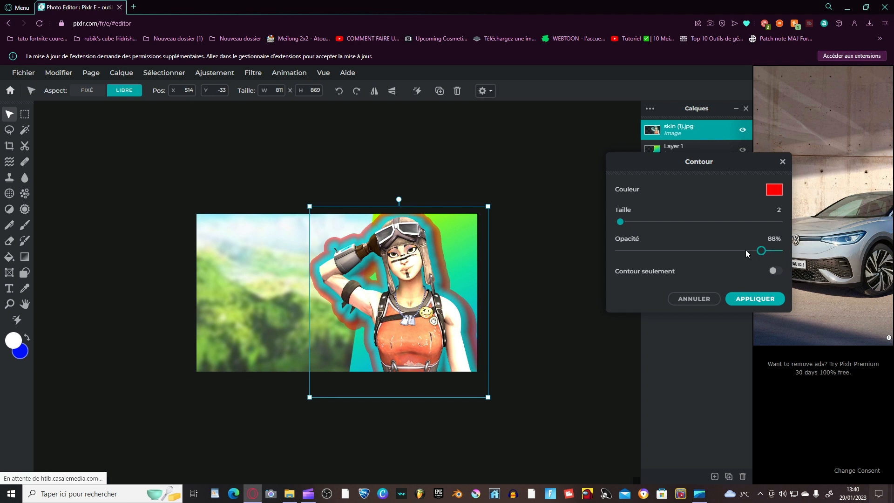
pyautogui.click(731, 250)
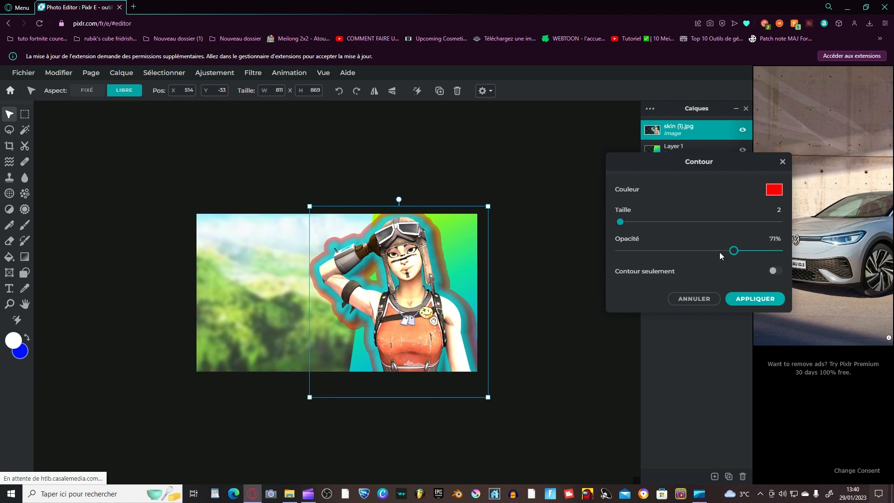
pyautogui.moveTo(719, 252); pyautogui.dragTo(689, 252)
pyautogui.click(778, 210)
pyautogui.press('BackSpace')
pyautogui.write('1')
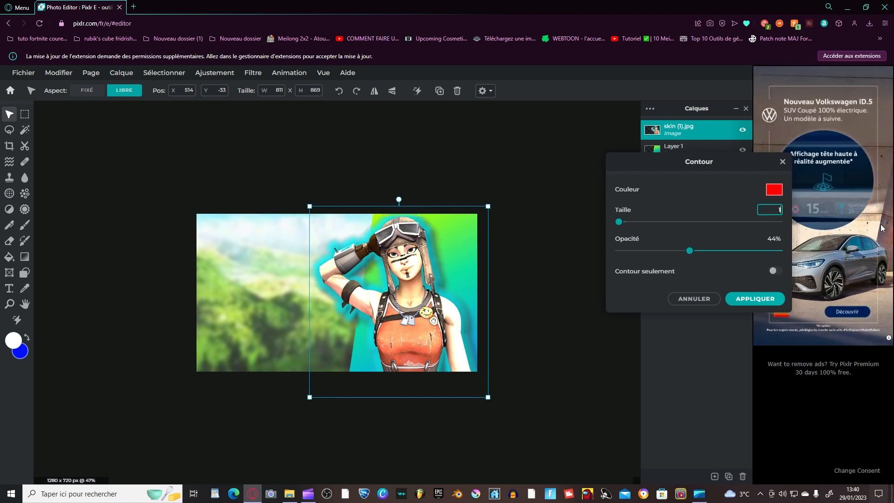
pyautogui.press('Return')
# Step: Enlarge the skin (1).jpg layer to about 822 x 881 px using the fixed aspect setting, and deselect it
pyautogui.scroll(6, 553, 299)
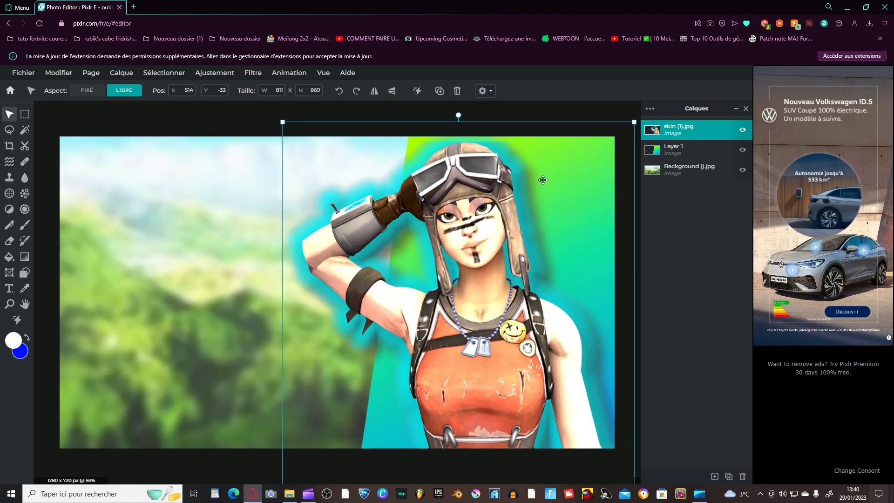
pyautogui.scroll(-2, 557, 160)
pyautogui.moveTo(567, 160); pyautogui.dragTo(576, 156)
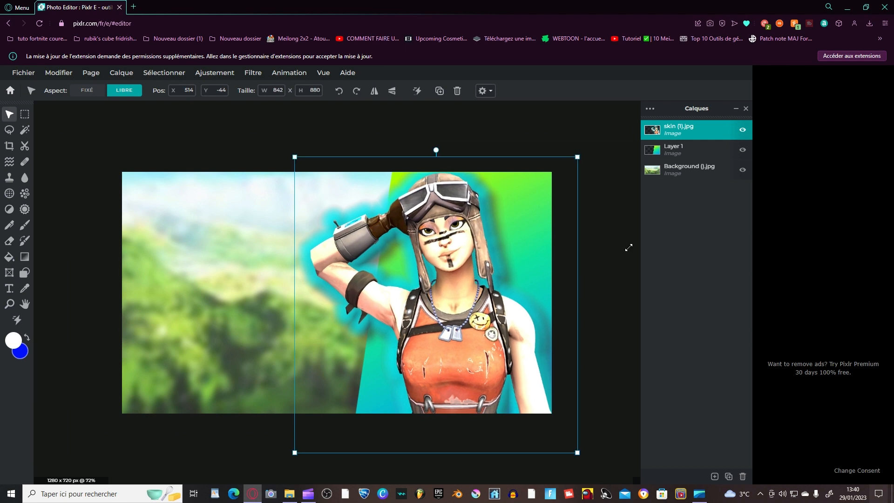
pyautogui.hotkey('ctrl', 'z')
pyautogui.click(102, 91)
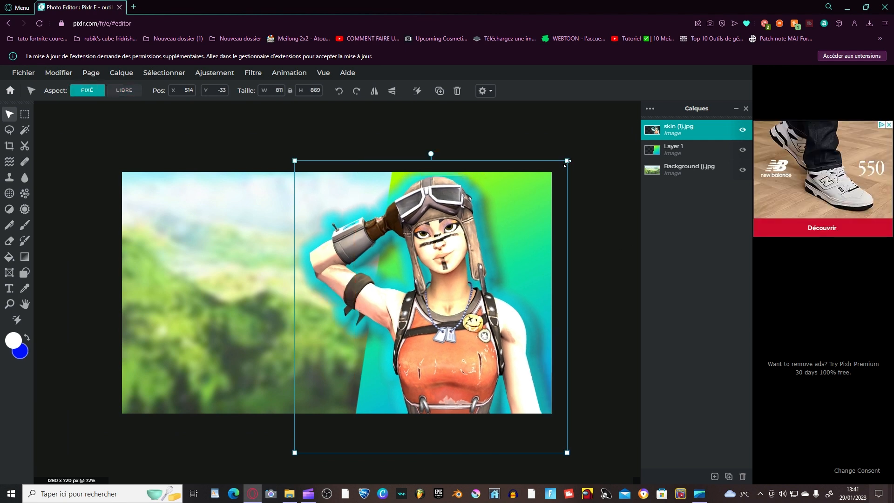
pyautogui.moveTo(567, 160); pyautogui.dragTo(570, 157)
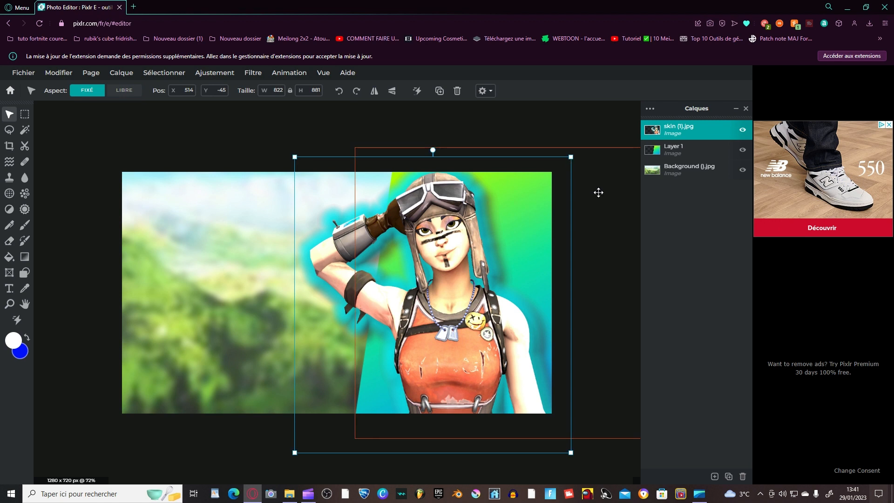
pyautogui.scroll(-2, 236, 290)
pyautogui.click(107, 285)
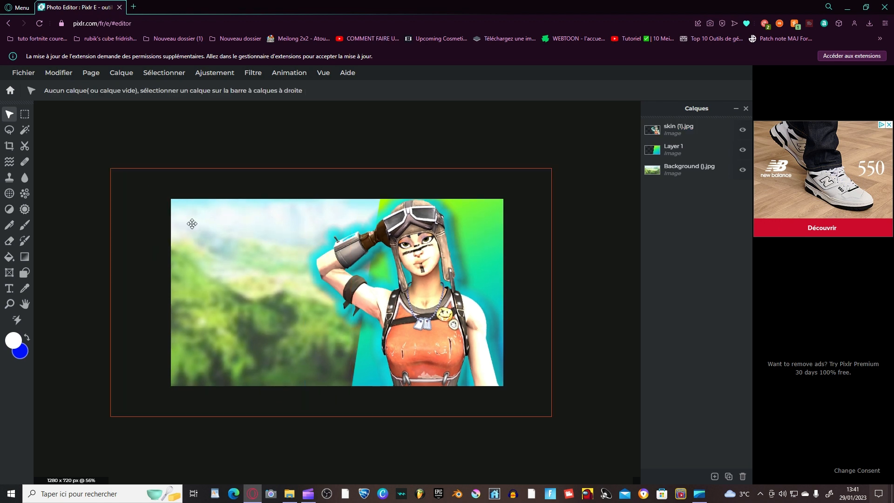
# Step: Add a new text layer on the canvas reading "XP Rapidement" in place of the placeholder text
pyautogui.click(7, 292)
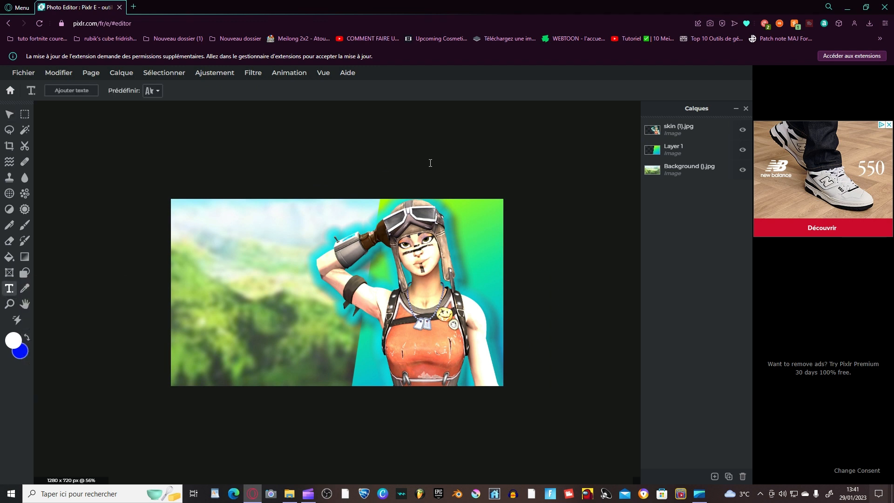
pyautogui.click(267, 262)
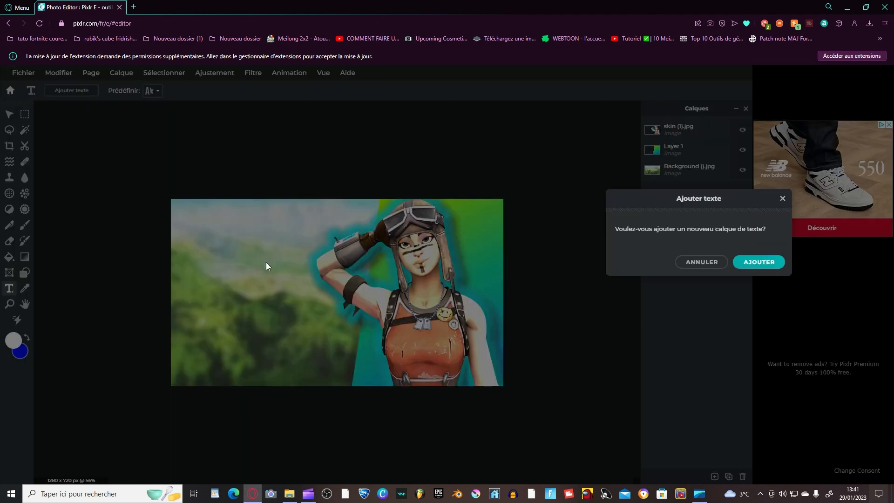
pyautogui.click(758, 262)
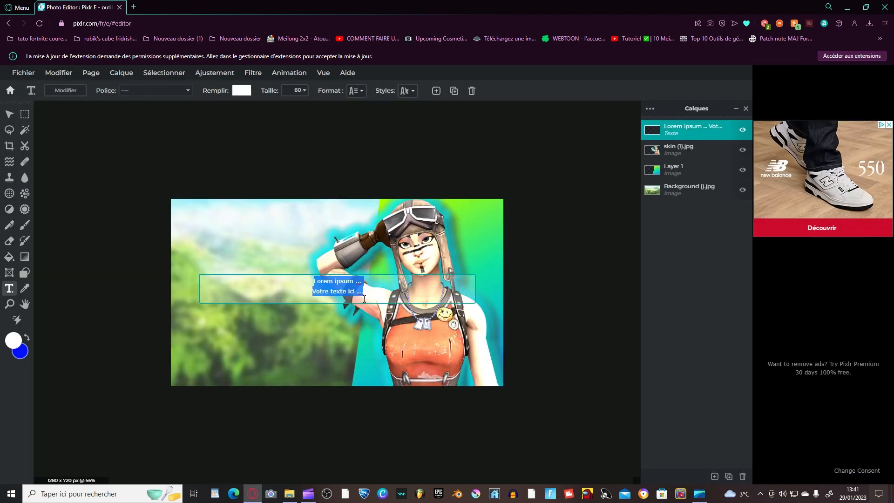
pyautogui.press('BackSpace')
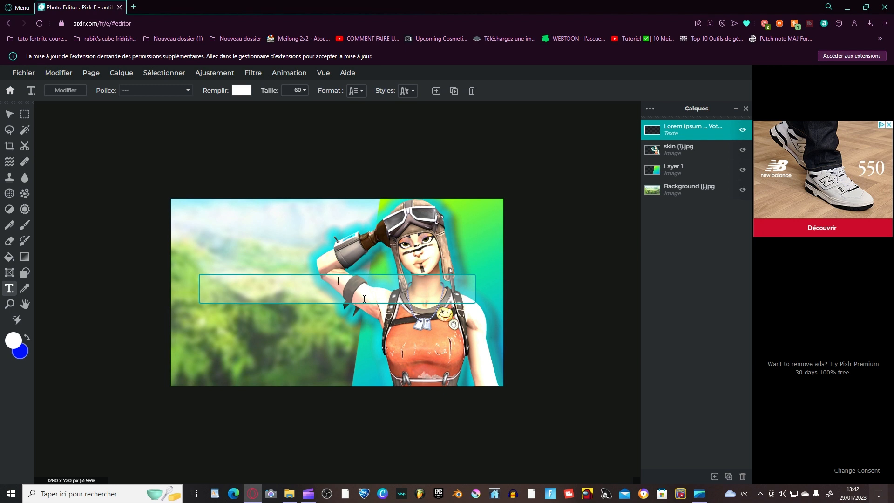
pyautogui.write('XP Rapidement')
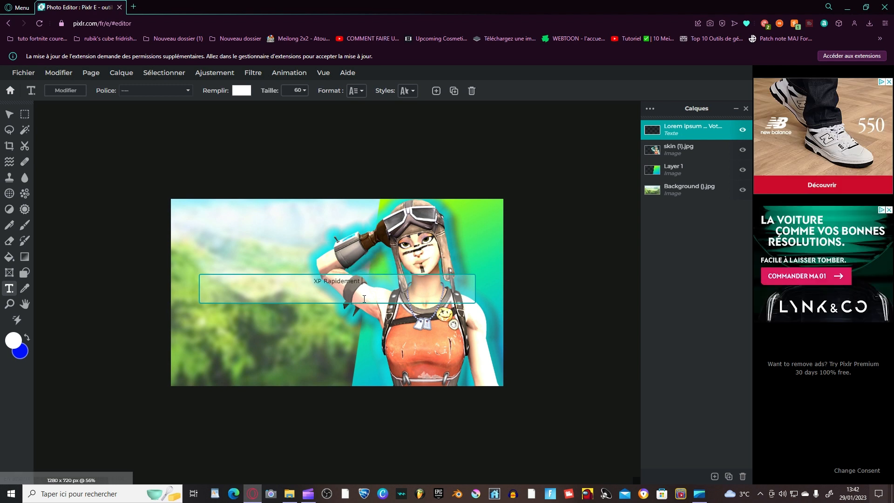
# Step: Set the text's font to Fortnite and move it onto the blurred landscape beside the skin
pyautogui.click(187, 90)
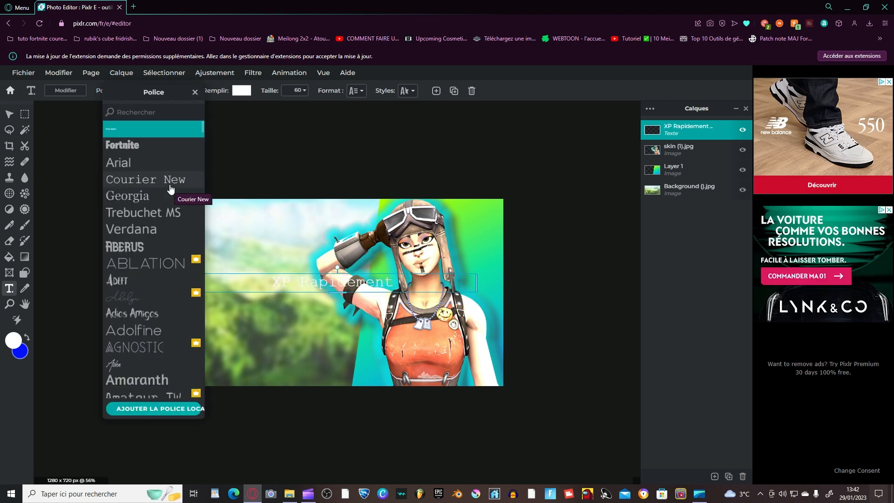
pyautogui.click(141, 145)
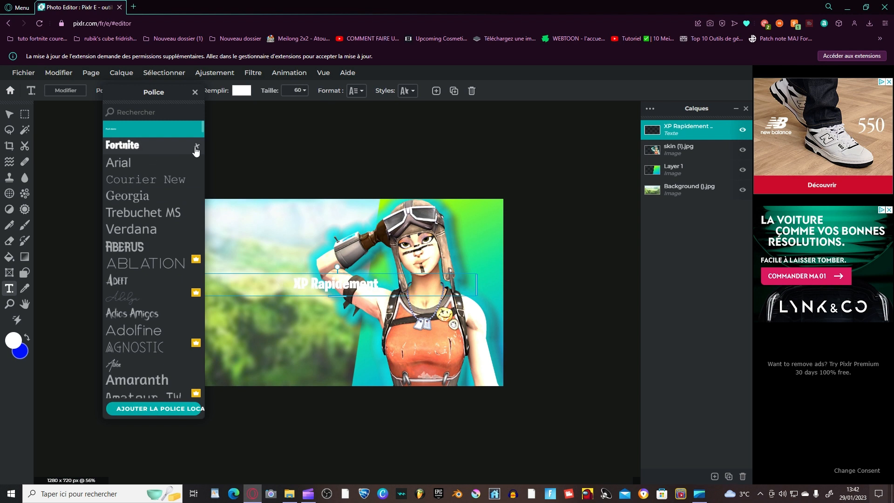
pyautogui.click(153, 313)
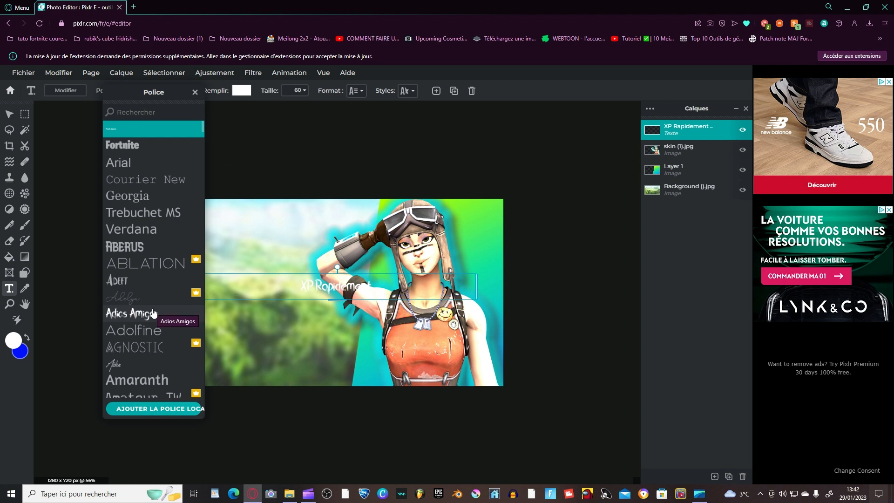
pyautogui.click(144, 148)
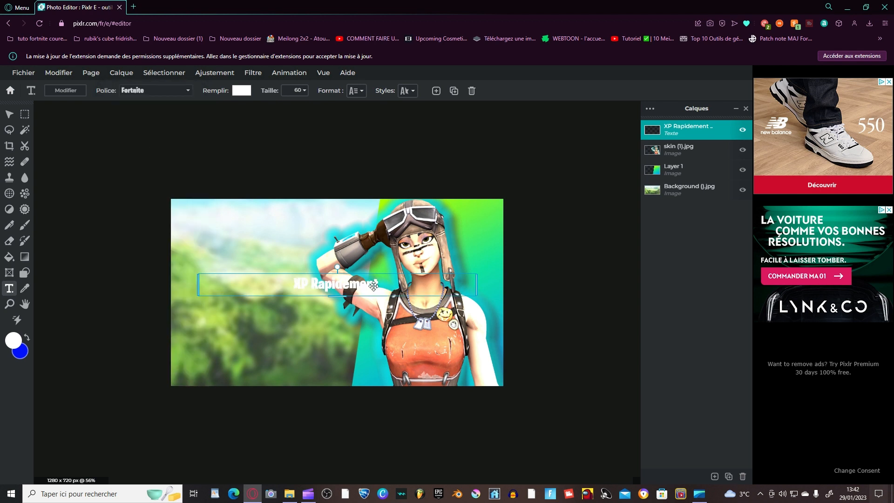
pyautogui.moveTo(373, 285); pyautogui.dragTo(305, 317)
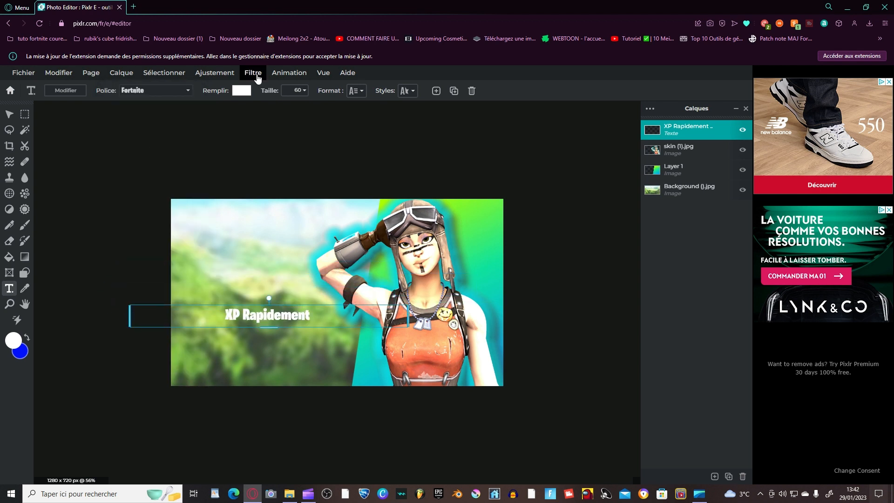
# Step: Try several fills on the text and fill it with the teal-to-magenta linear gradient preset
pyautogui.click(241, 92)
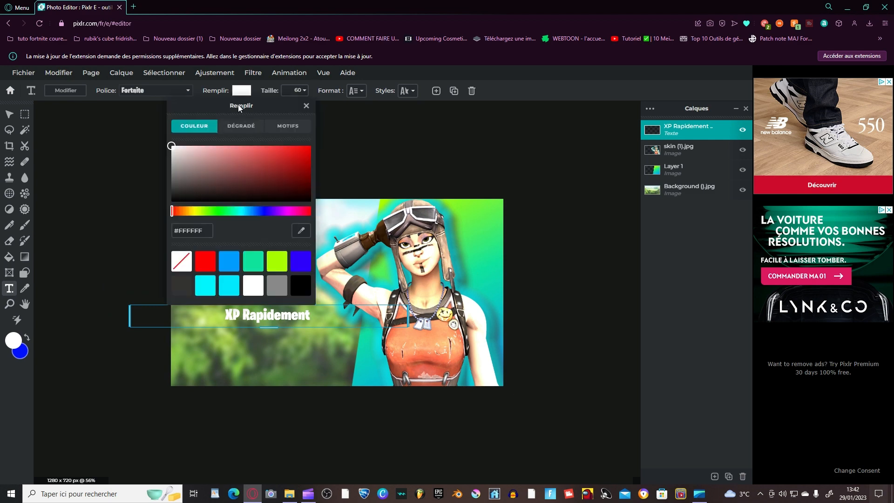
pyautogui.click(303, 151)
pyautogui.click(241, 126)
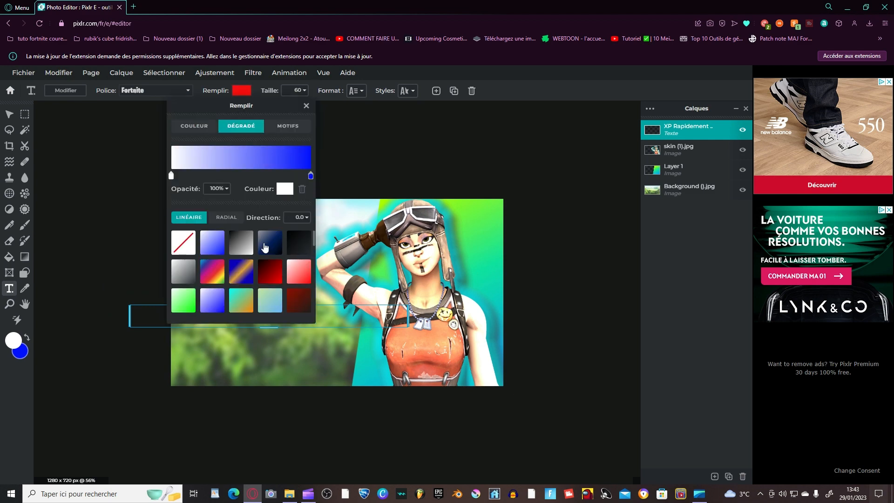
pyautogui.click(241, 271)
pyautogui.moveTo(284, 116); pyautogui.dragTo(540, 246)
pyautogui.click(468, 373)
pyautogui.scroll(-1, 509, 383)
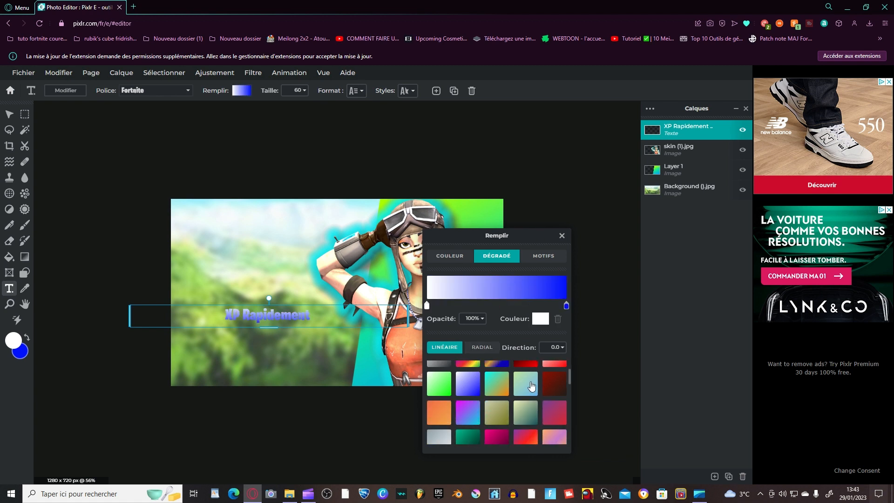
pyautogui.click(554, 384)
pyautogui.scroll(-3, 544, 404)
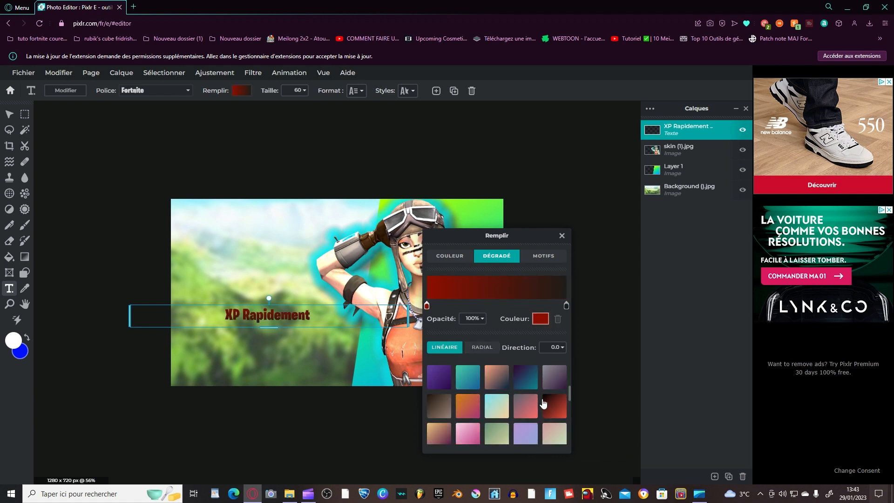
pyautogui.click(525, 385)
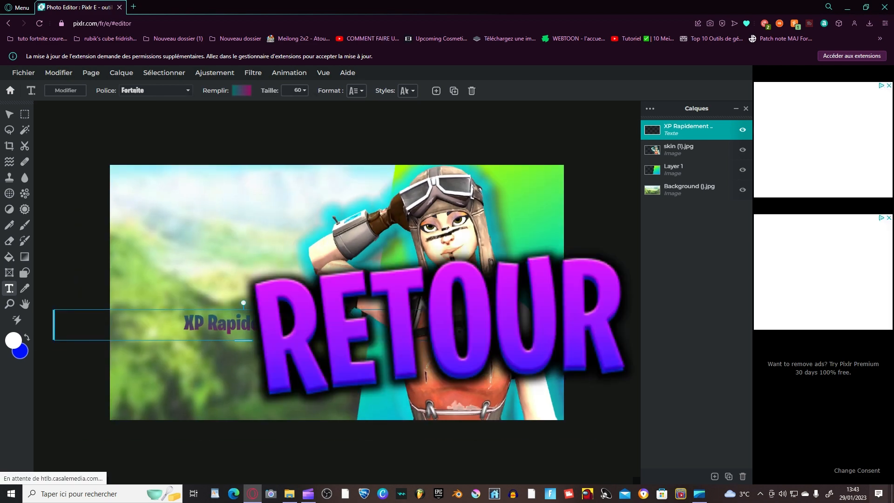
# Step: Format the "XP Rapidement" text in all capitals
pyautogui.click(360, 93)
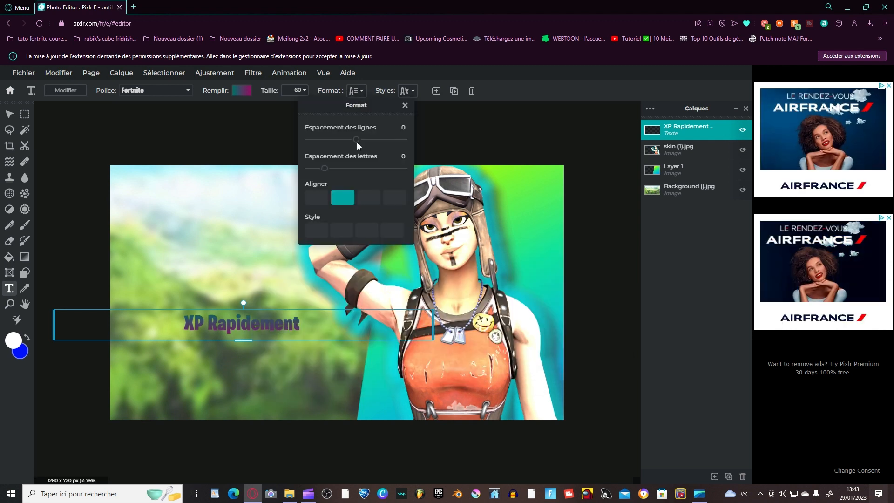
pyautogui.click(342, 231)
pyautogui.click(341, 233)
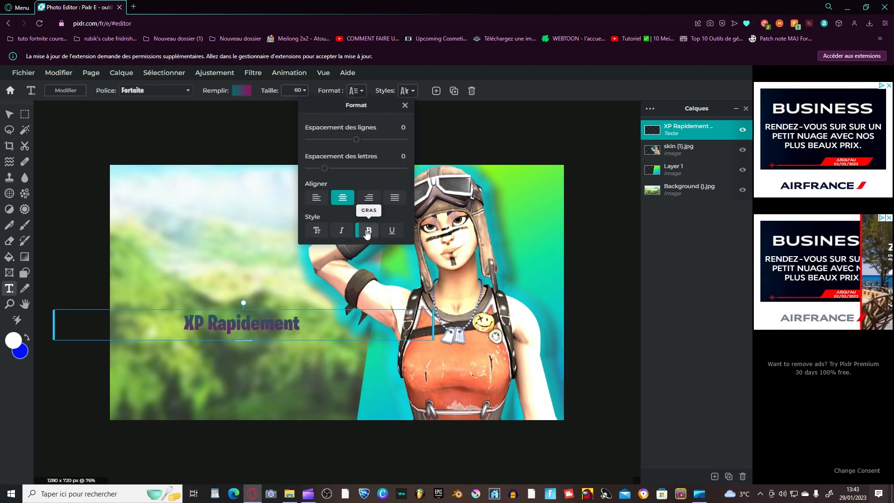
pyautogui.click(317, 232)
pyautogui.click(485, 148)
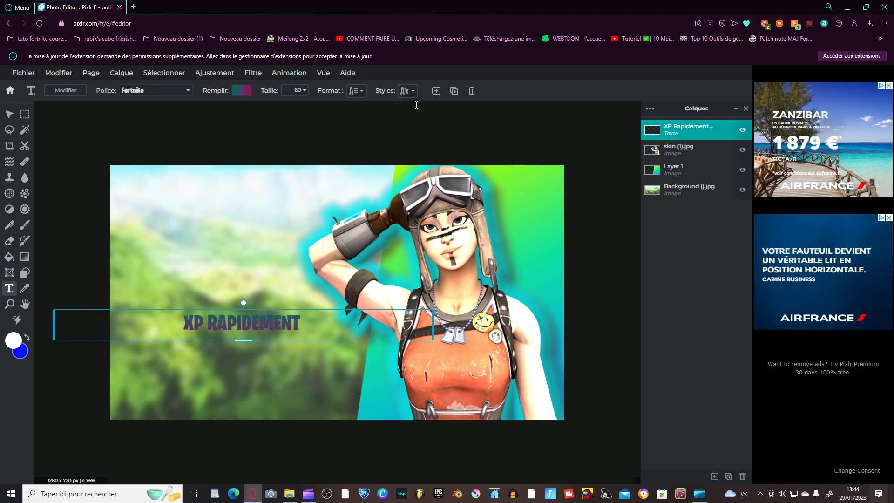
pyautogui.click(408, 92)
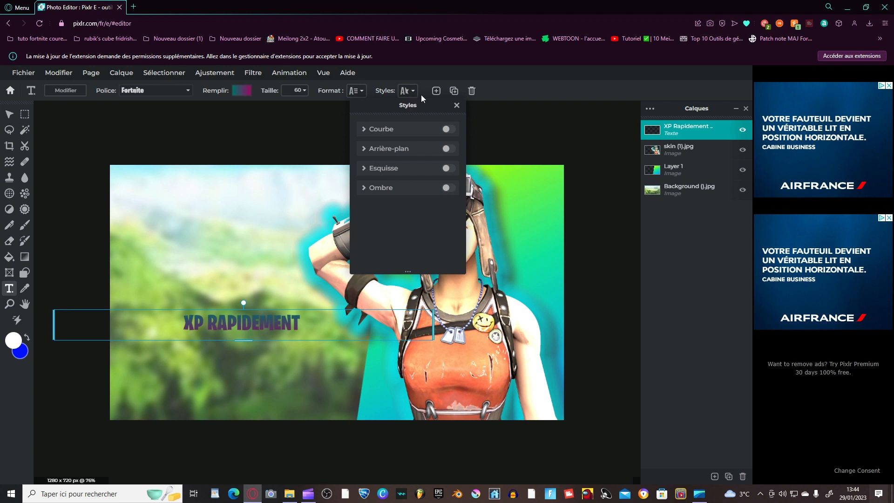
pyautogui.click(447, 168)
pyautogui.click(447, 168)
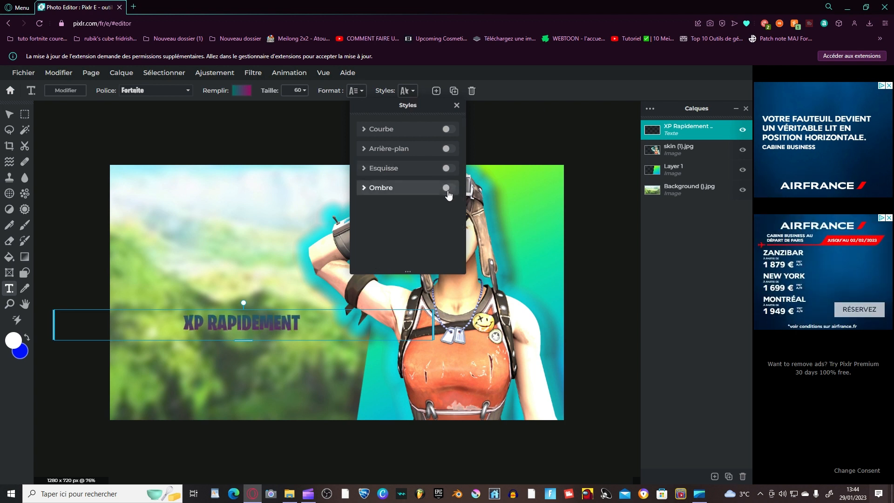
pyautogui.click(447, 188)
pyautogui.click(447, 187)
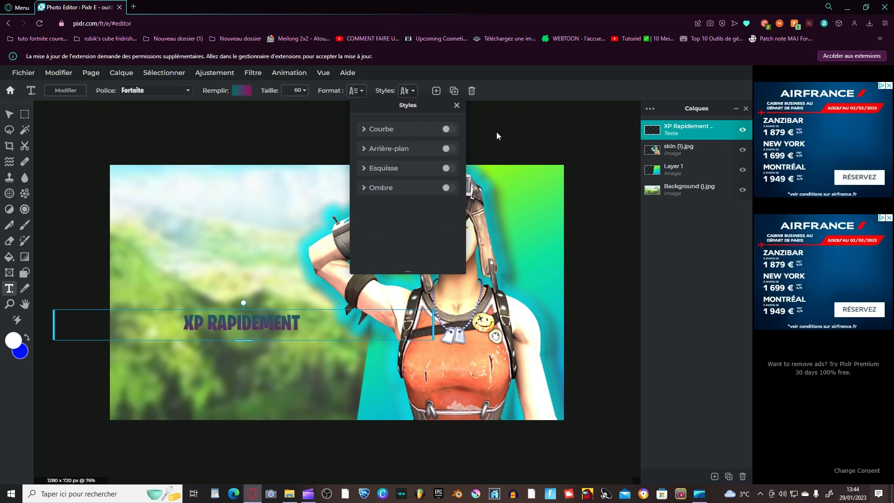
pyautogui.click(498, 137)
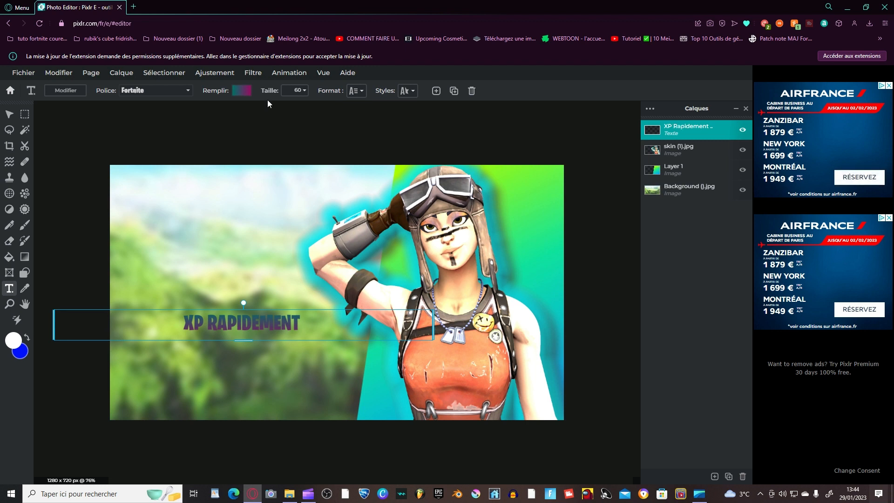
# Step: Set the text size to 82 and move the text to the landscape's upper area, beside the skin's raised arm
pyautogui.click(302, 96)
pyautogui.click(247, 107)
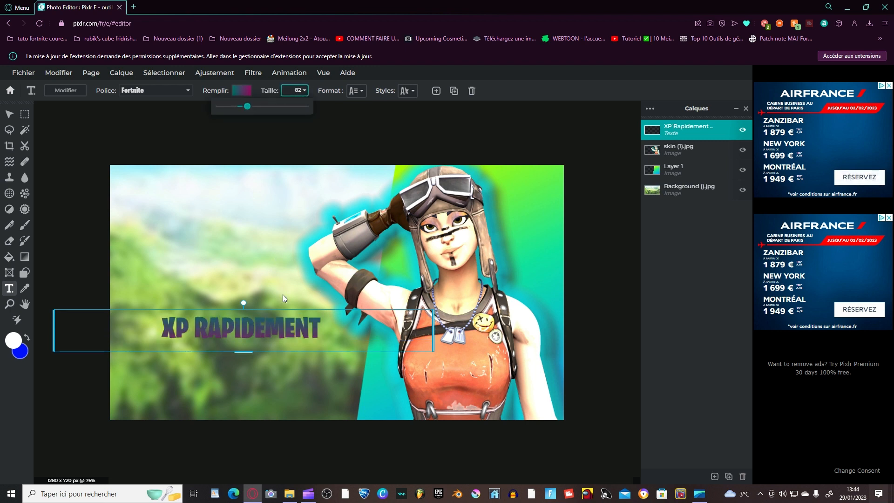
pyautogui.click(278, 337)
pyautogui.moveTo(278, 337); pyautogui.dragTo(259, 211)
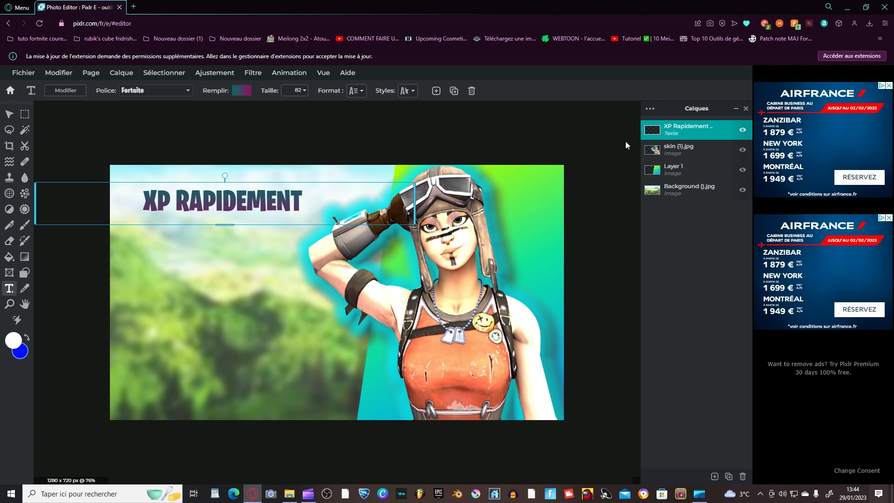
# Step: Duplicate the XP Rapidement text layer and check both copies by toggling their visibility
pyautogui.hotkey('ctrl', 'j')
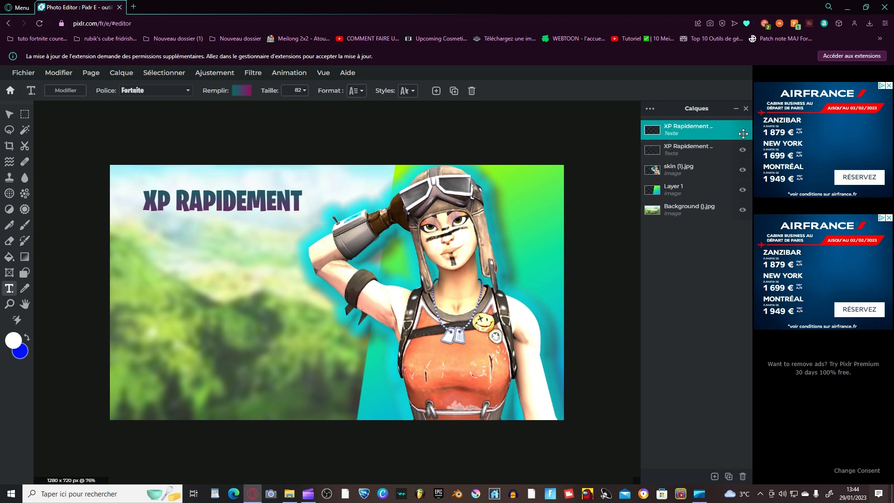
pyautogui.click(743, 132)
pyautogui.click(743, 151)
pyautogui.click(743, 151)
pyautogui.click(743, 131)
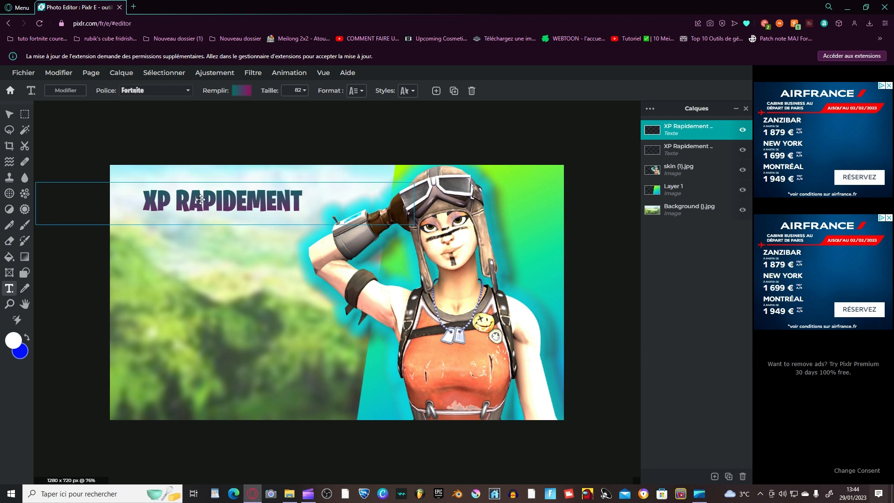
pyautogui.moveTo(200, 199)
pyautogui.mouseDown()
pyautogui.moveTo(207, 330)
pyautogui.moveTo(215, 255)
pyautogui.moveTo(210, 201)
pyautogui.moveTo(201, 200)
pyautogui.mouseUp()
# Step: Recolour the upper text copy's gradient fill, making the first stop a brighter teal and the last stop bright pink #EE0093
pyautogui.click(244, 93)
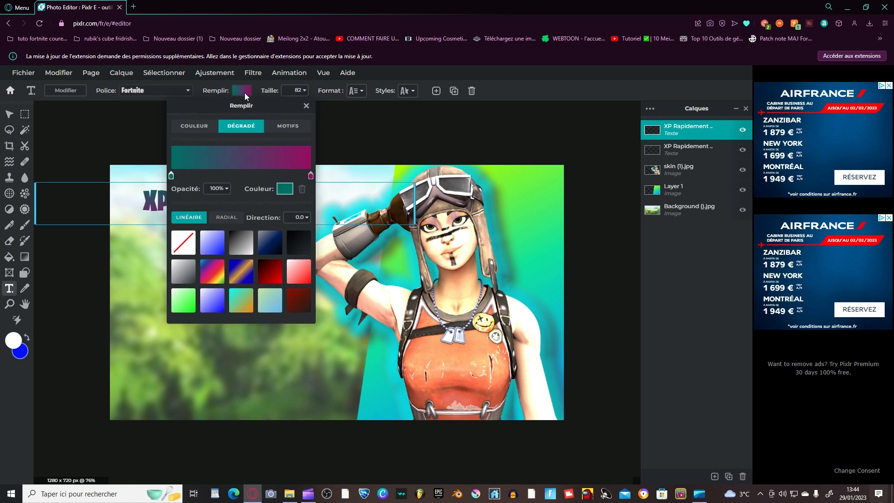
pyautogui.click(173, 178)
pyautogui.rightClick(175, 179)
pyautogui.press('Escape')
pyautogui.click(284, 188)
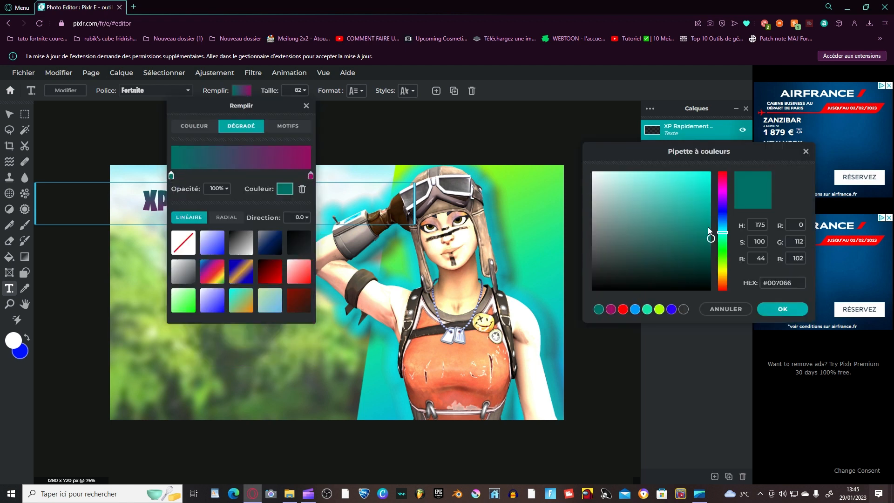
pyautogui.moveTo(707, 226); pyautogui.dragTo(715, 180)
pyautogui.click(780, 309)
pyautogui.click(311, 176)
pyautogui.click(285, 188)
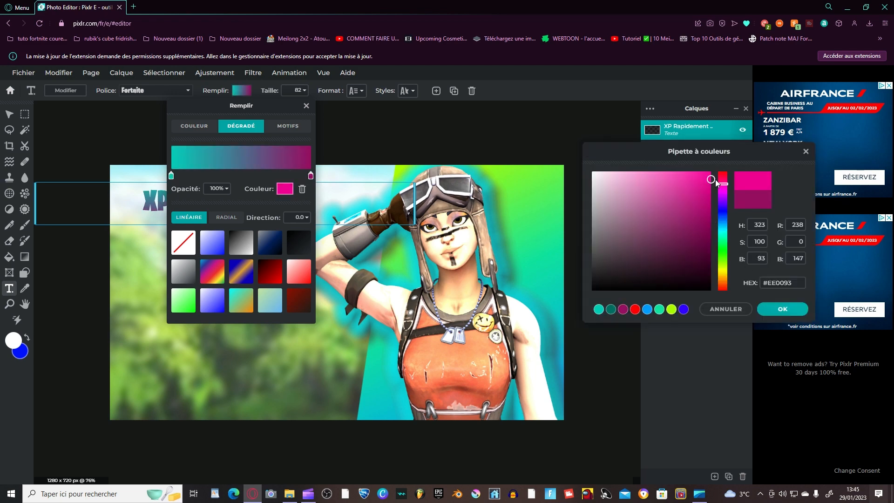
pyautogui.click(770, 310)
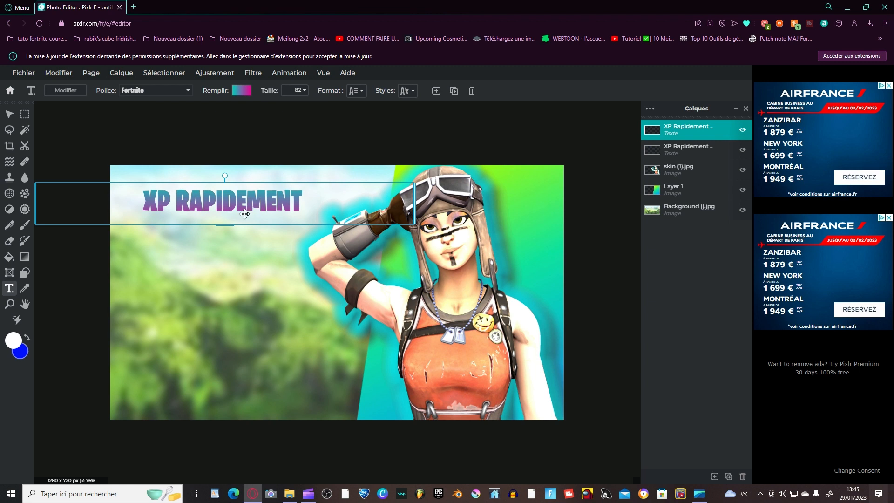
# Step: Offset the upper XP Rapidement copy slightly from the darker copy behind it to give the title a layered depth
pyautogui.moveTo(244, 213)
pyautogui.mouseDown()
pyautogui.moveTo(244, 247)
pyautogui.moveTo(241, 203)
pyautogui.moveTo(251, 201)
pyautogui.mouseUp()
pyautogui.scroll(-1, 317, 241)
pyautogui.scroll(4, 317, 242)
pyautogui.scroll(2, 317, 241)
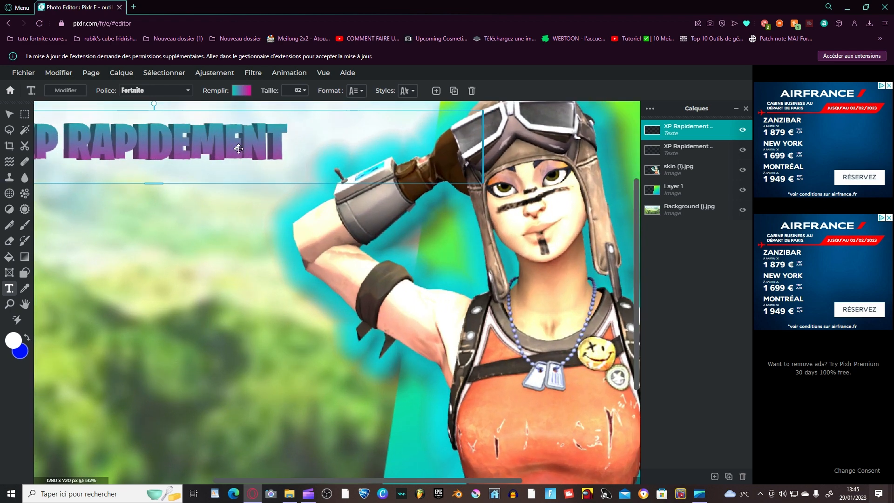
pyautogui.scroll(-3, 238, 149)
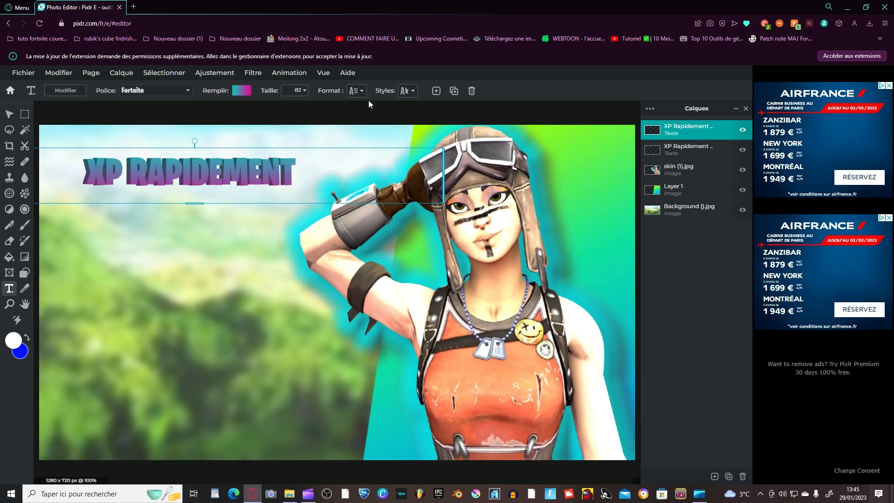
pyautogui.moveTo(263, 165)
pyautogui.mouseDown()
pyautogui.moveTo(252, 161)
pyautogui.moveTo(265, 159)
pyautogui.mouseUp()
pyautogui.moveTo(330, 155); pyautogui.dragTo(329, 159)
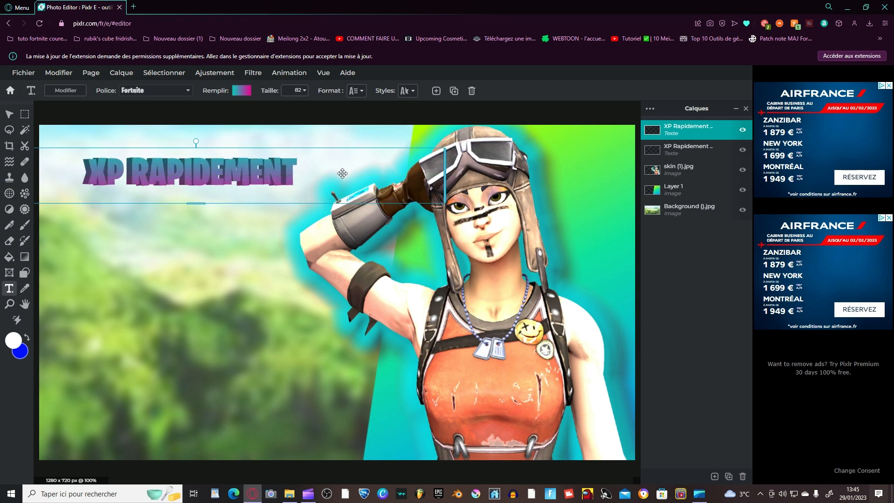
# Step: Add a red #FF0000 outline of size 30 to the lower XP Rapidement copy
pyautogui.hotkey('ctrl', '-')
pyautogui.click(694, 149)
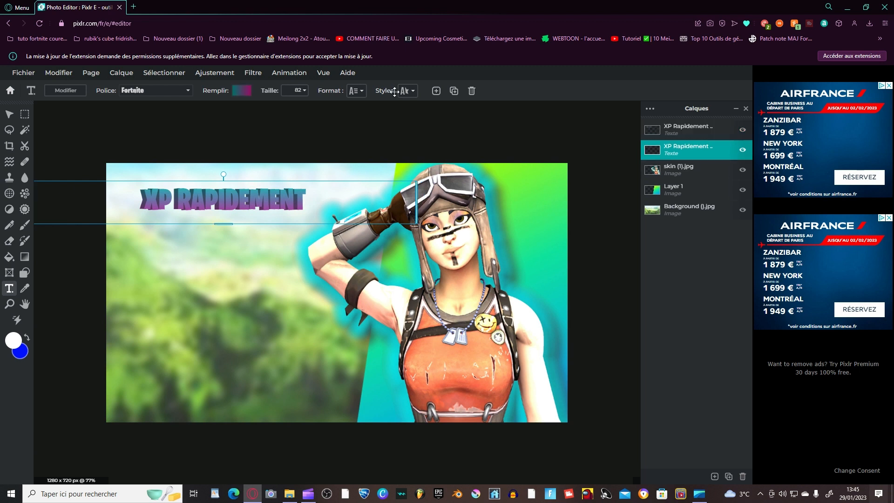
pyautogui.click(406, 90)
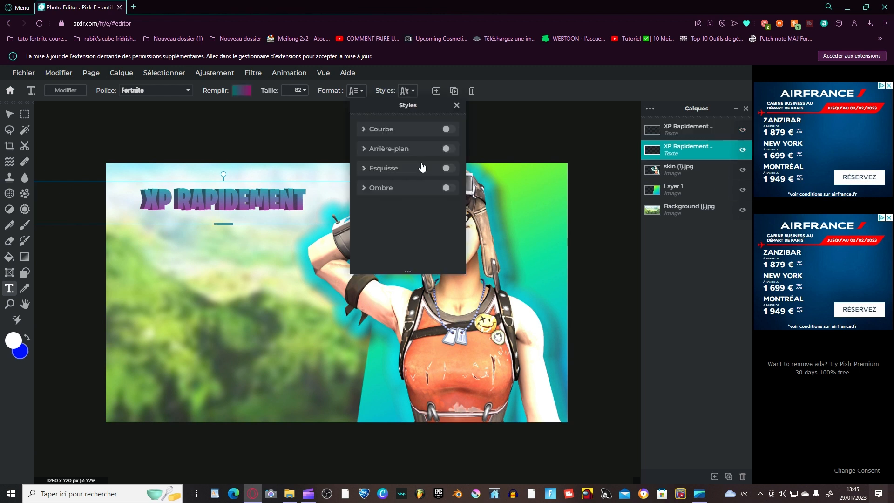
pyautogui.click(449, 169)
pyautogui.click(451, 200)
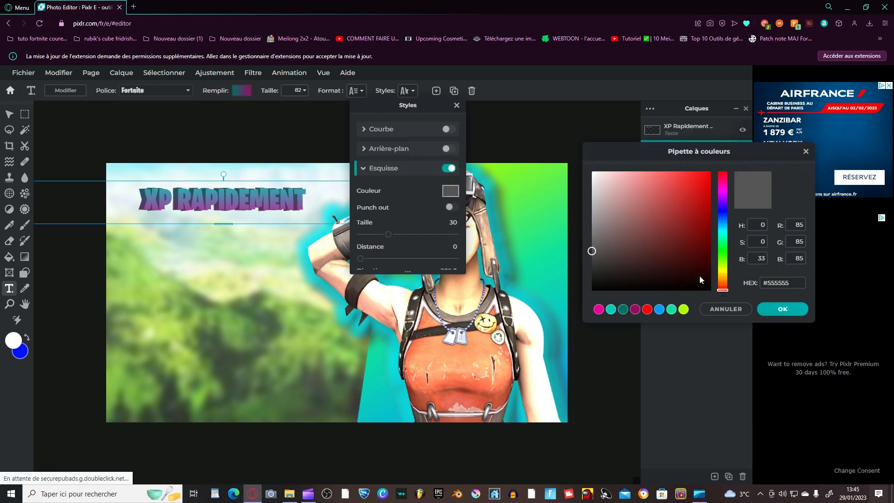
pyautogui.moveTo(699, 275); pyautogui.dragTo(548, 146)
pyautogui.moveTo(704, 173); pyautogui.dragTo(721, 164)
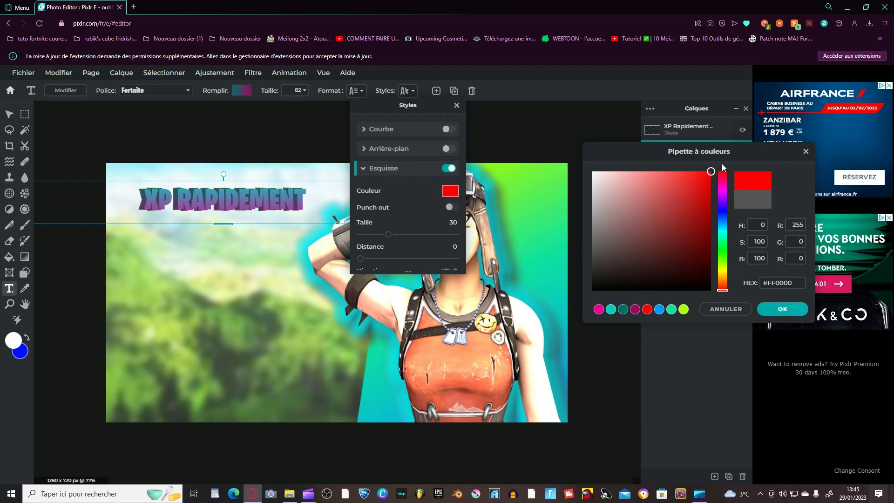
pyautogui.click(778, 313)
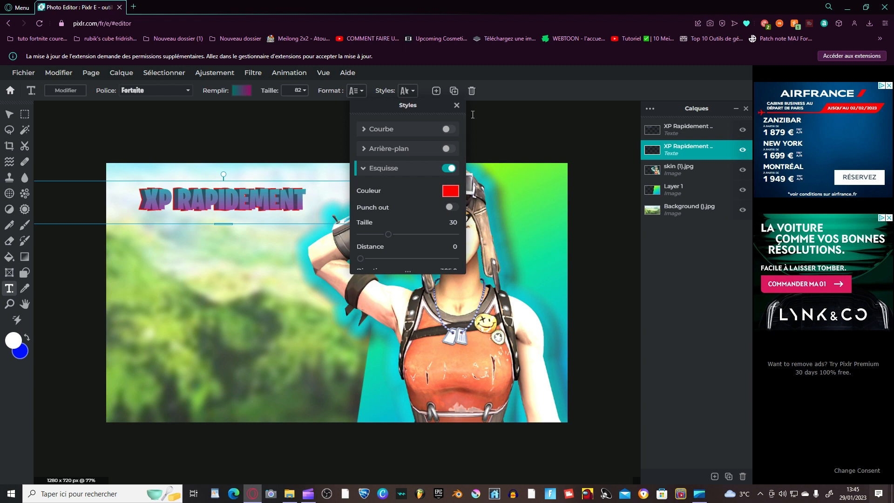
pyautogui.click(321, 191)
# Step: Nudge the upper text copy over the outlined one and move both copies together slightly closer to the skin's arm
pyautogui.scroll(1, 321, 190)
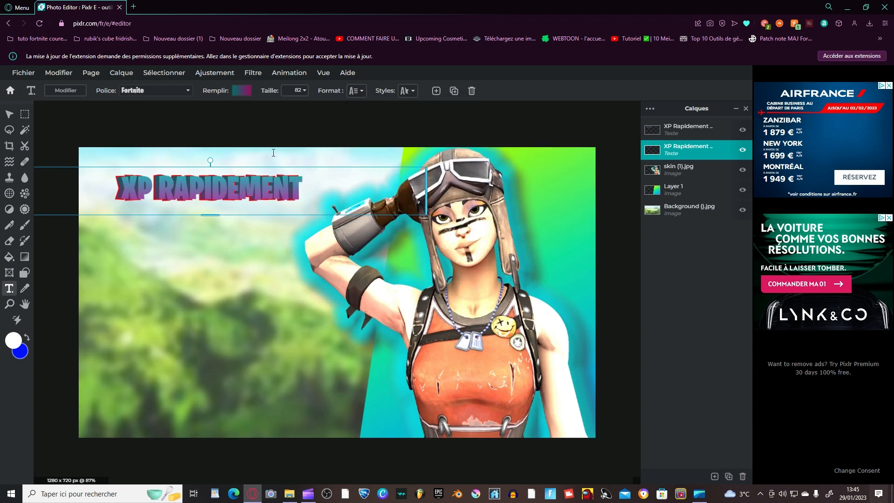
pyautogui.click(703, 125)
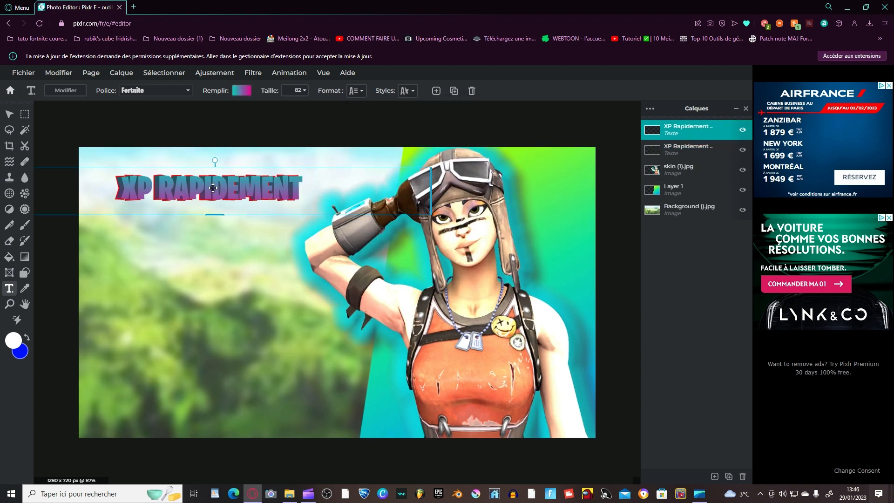
pyautogui.moveTo(213, 187)
pyautogui.mouseDown()
pyautogui.moveTo(251, 196)
pyautogui.moveTo(235, 185)
pyautogui.moveTo(210, 188)
pyautogui.mouseUp()
pyautogui.keyDown('shift'); pyautogui.click(685, 147); pyautogui.keyUp('shift')
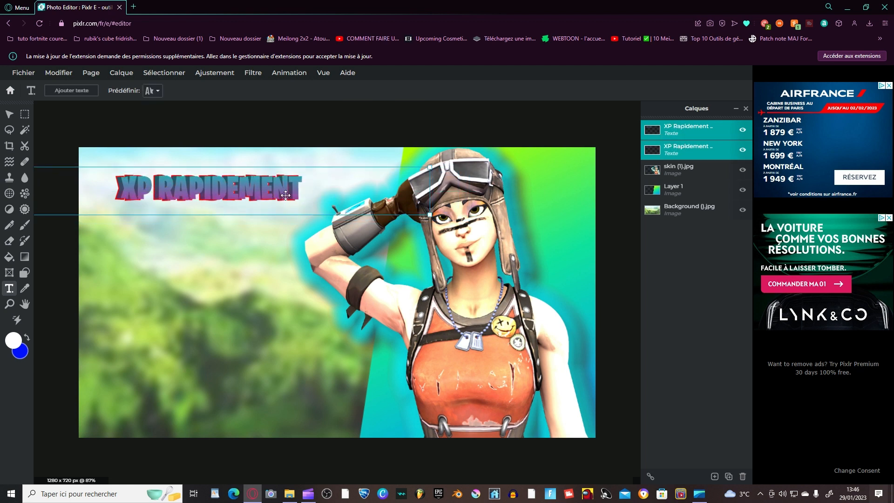
pyautogui.moveTo(254, 195); pyautogui.dragTo(267, 191)
# Step: Merge the upper text copy down into the lower one, reposition the merged title and enlarge it to 1225 × 134
pyautogui.click(701, 147)
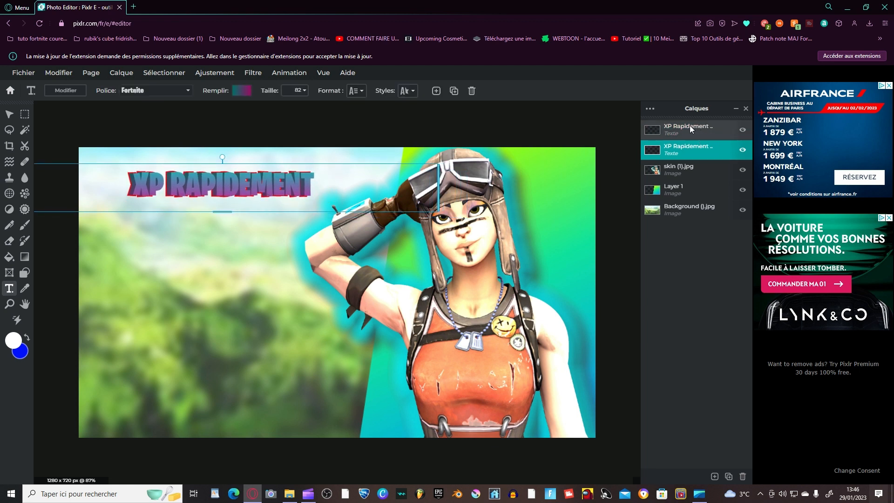
pyautogui.click(689, 125)
pyautogui.click(689, 126)
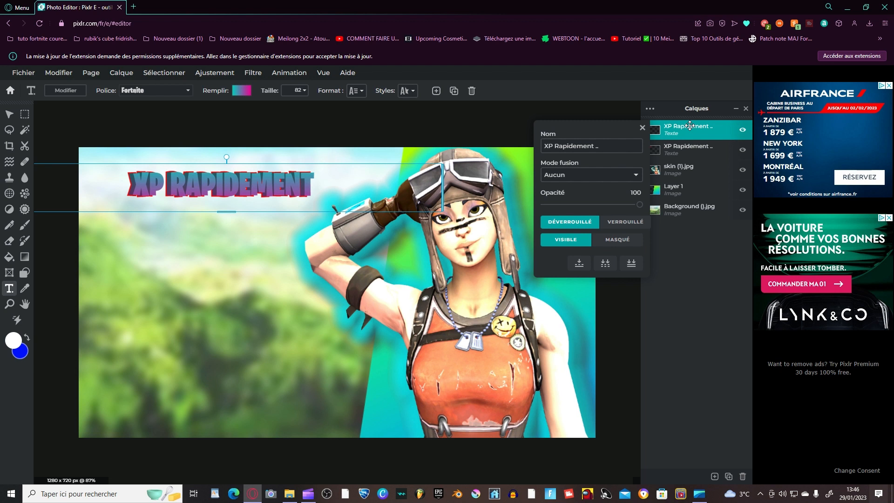
pyautogui.click(580, 263)
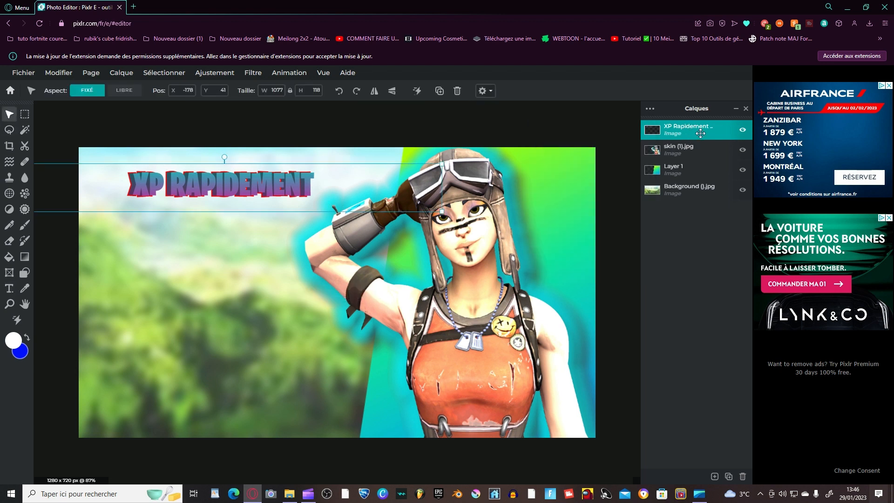
pyautogui.moveTo(247, 211); pyautogui.dragTo(226, 216)
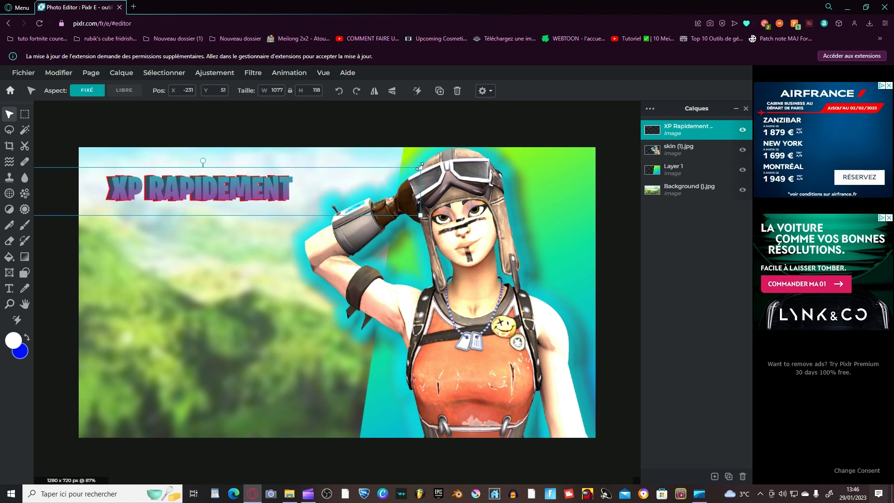
pyautogui.moveTo(419, 166); pyautogui.dragTo(508, 175)
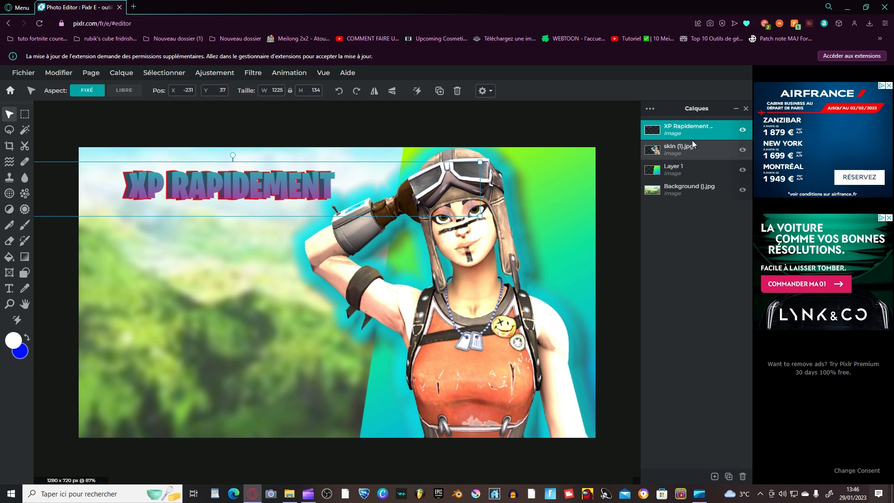
# Step: Try the Slice glitch filter on the merged title with a seed of 177 and different quantities
pyautogui.click(252, 73)
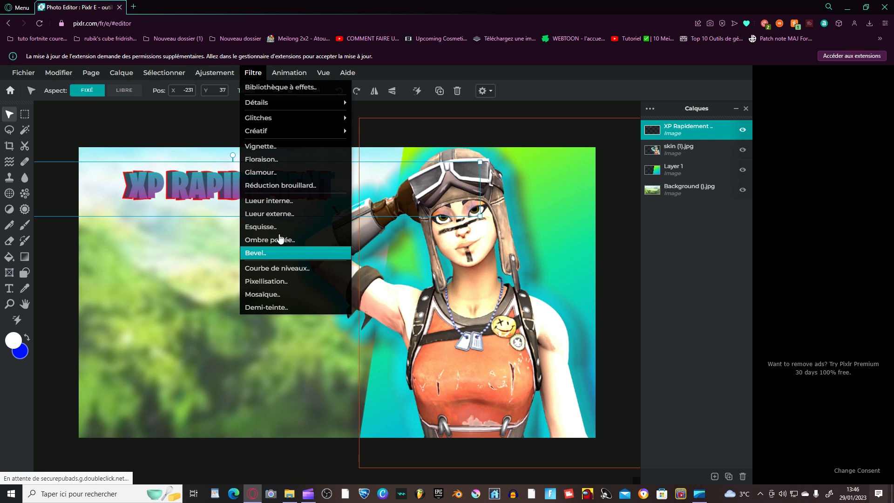
pyautogui.moveTo(278, 119)
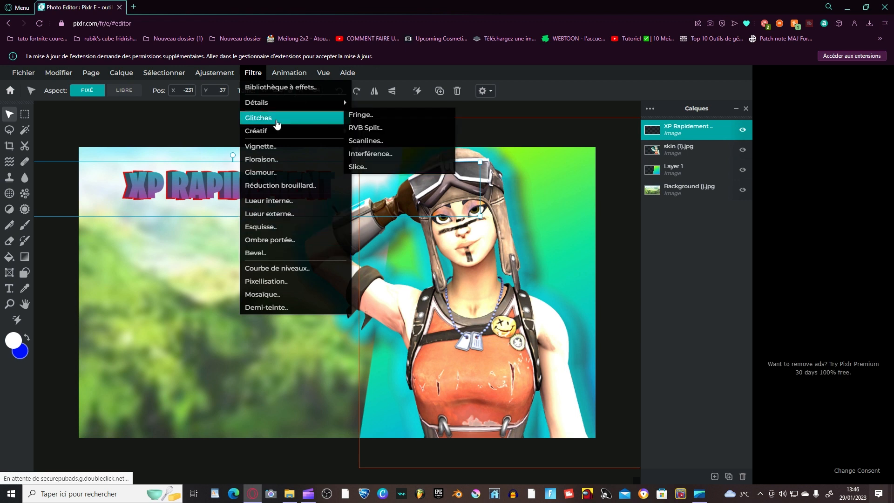
pyautogui.click(377, 165)
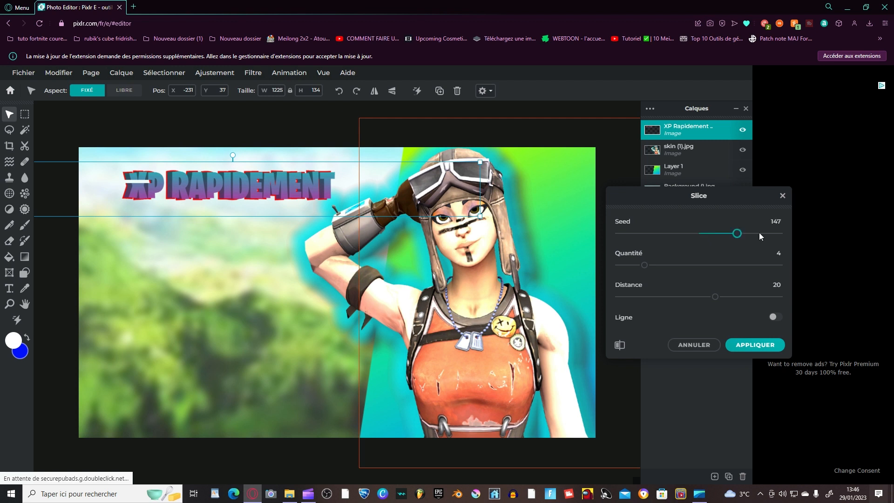
pyautogui.click(759, 233)
pyautogui.click(642, 265)
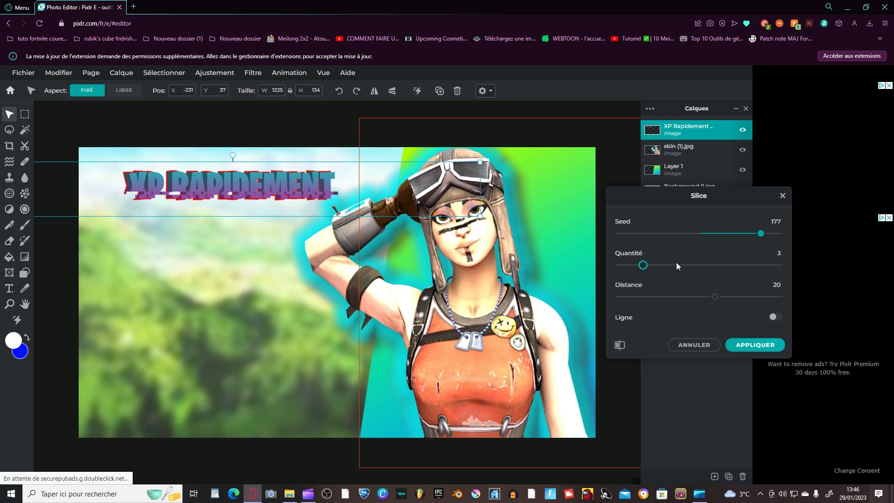
pyautogui.click(676, 265)
pyautogui.click(693, 345)
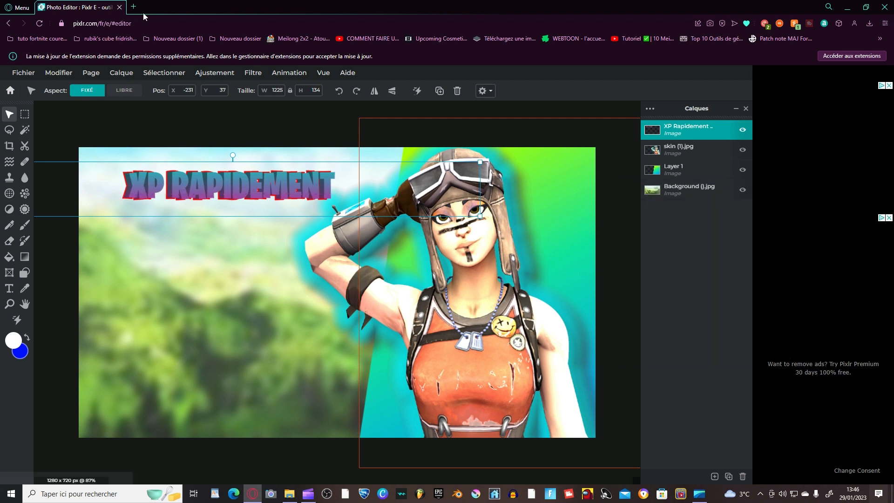
# Step: Try the Fish Eye filter on the merged title with bulge 128, X 81% and Y 28%
pyautogui.click(252, 73)
pyautogui.moveTo(290, 124)
pyautogui.moveTo(298, 140)
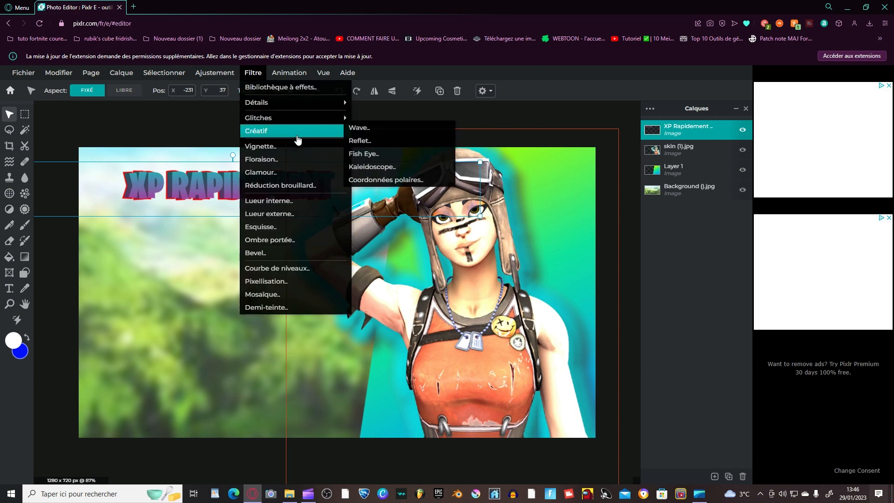
pyautogui.click(393, 152)
pyautogui.moveTo(698, 228); pyautogui.dragTo(725, 228)
pyautogui.moveTo(713, 259); pyautogui.dragTo(749, 261)
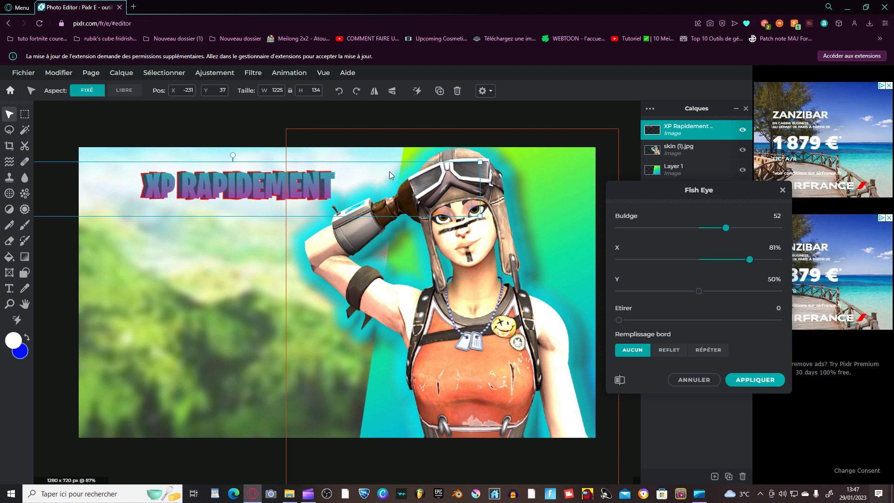
pyautogui.moveTo(698, 291); pyautogui.dragTo(664, 292)
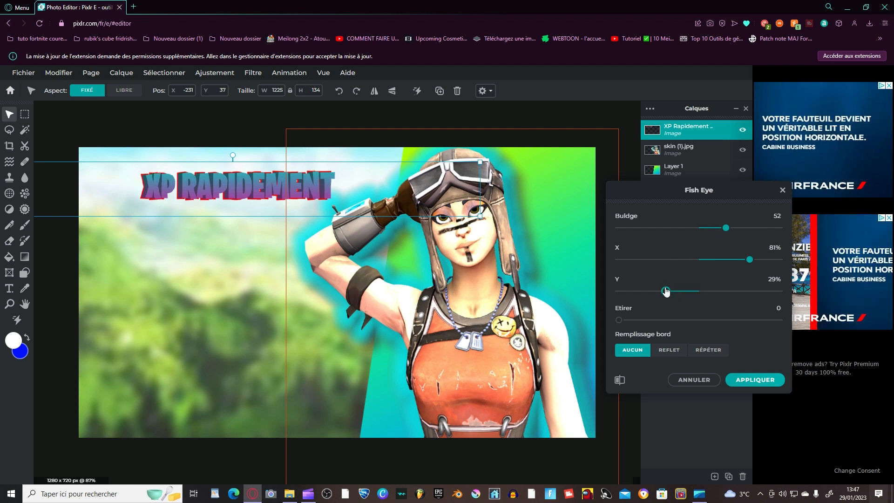
pyautogui.moveTo(727, 227); pyautogui.dragTo(773, 231)
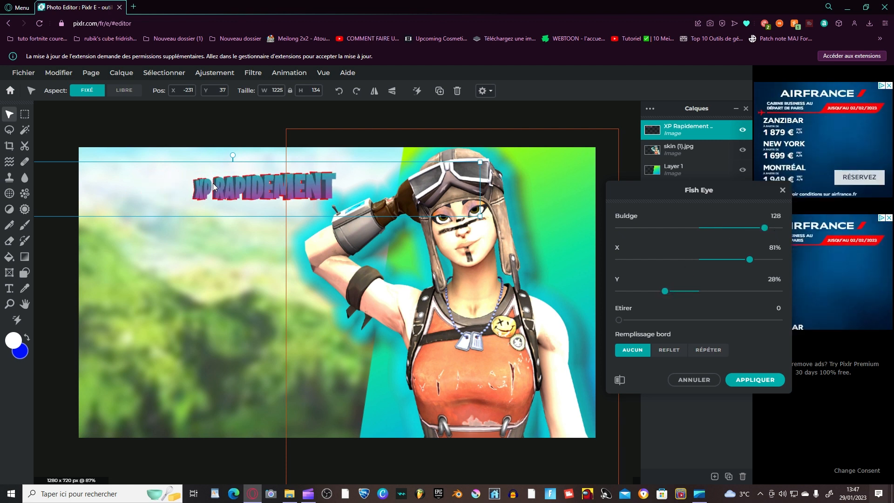
pyautogui.click(695, 378)
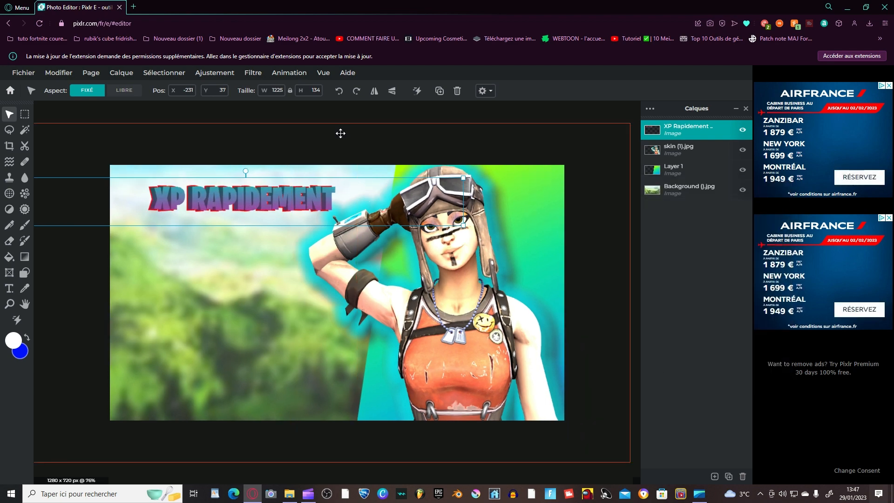
# Step: Add a new "Forrtnite tuto" text layer over the landscape in the Fortnite font with a white-to-blue gradient fill
pyautogui.scroll(-3, 395, 139)
pyautogui.click(395, 142)
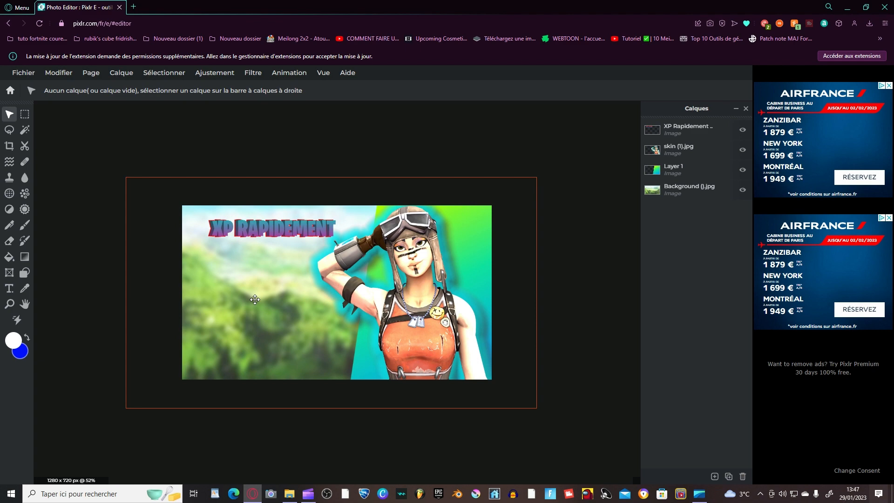
pyautogui.click(9, 288)
pyautogui.click(209, 279)
pyautogui.write('Forrtnite tuto')
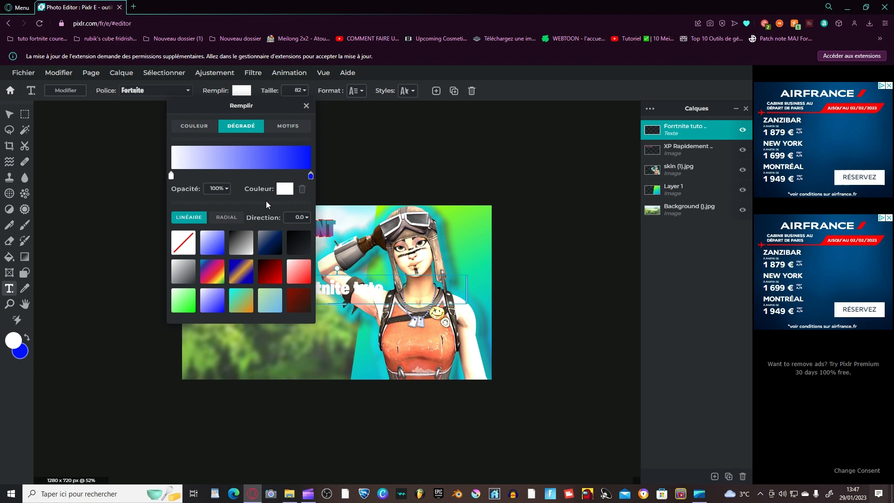
# Step: Set the Forrtnite tuto text to size 165 and format it in italic capitals
pyautogui.click(295, 91)
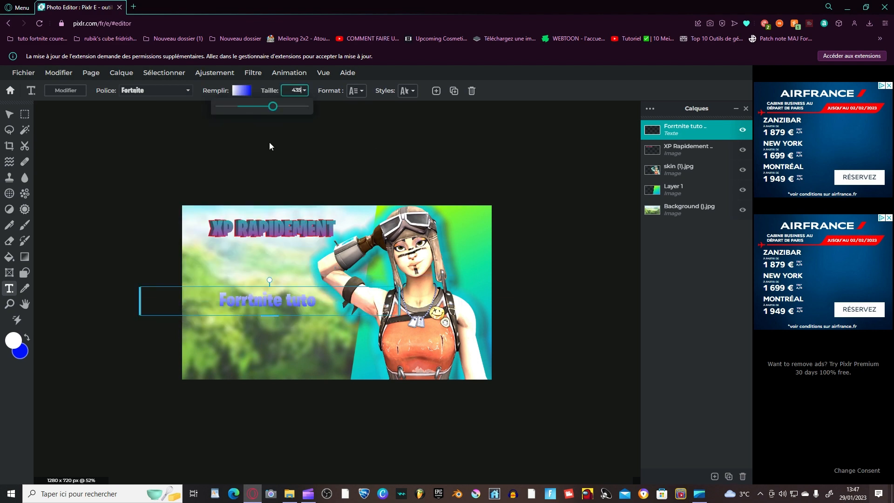
pyautogui.moveTo(269, 103); pyautogui.dragTo(290, 103)
pyautogui.click(360, 91)
pyautogui.click(399, 228)
pyautogui.click(371, 227)
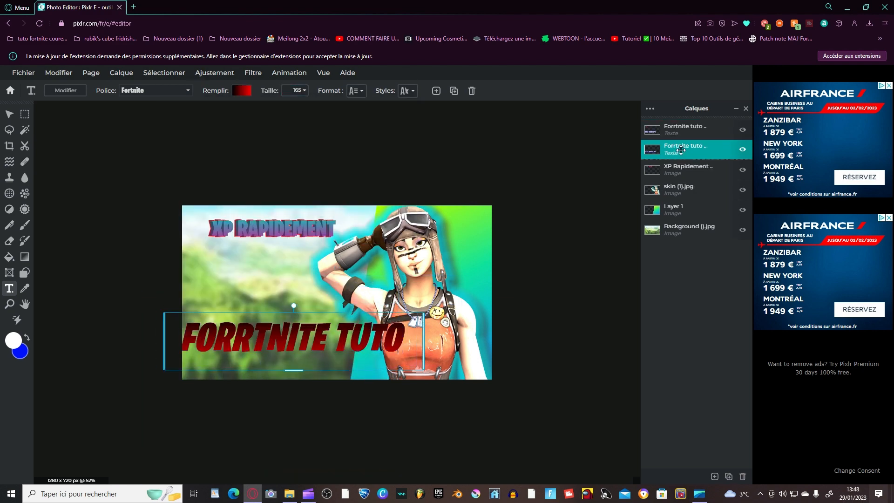
# Step: Add a red outline of size 9 to the upper, blue-gradient Forrtnite tuto copy
pyautogui.scroll(2, 404, 133)
pyautogui.click(408, 91)
pyautogui.click(449, 167)
pyautogui.moveTo(373, 234); pyautogui.dragTo(368, 234)
pyautogui.click(449, 191)
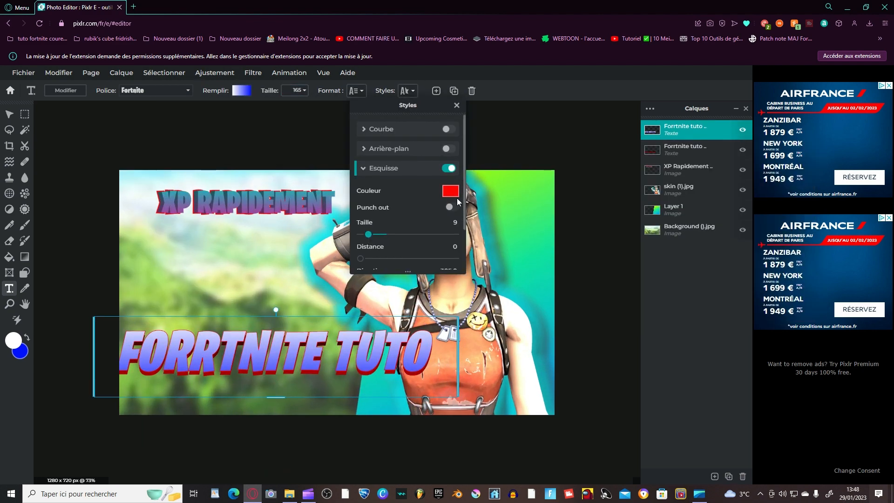
# Step: Merge the two Forrtnite tuto copies, then narrow the merged title with free proportions and place it tilted clockwise across the landscape
pyautogui.rightClick(656, 130)
pyautogui.click(9, 114)
pyautogui.click(124, 90)
pyautogui.moveTo(458, 317); pyautogui.dragTo(416, 317)
pyautogui.moveTo(257, 310); pyautogui.dragTo(268, 312)
pyautogui.moveTo(298, 358); pyautogui.dragTo(303, 337)
# Step: Enlarge the XP Rapidement title proportionally, tilt it slightly counter-clockwise and place it along the landscape's upper edge
pyautogui.click(246, 203)
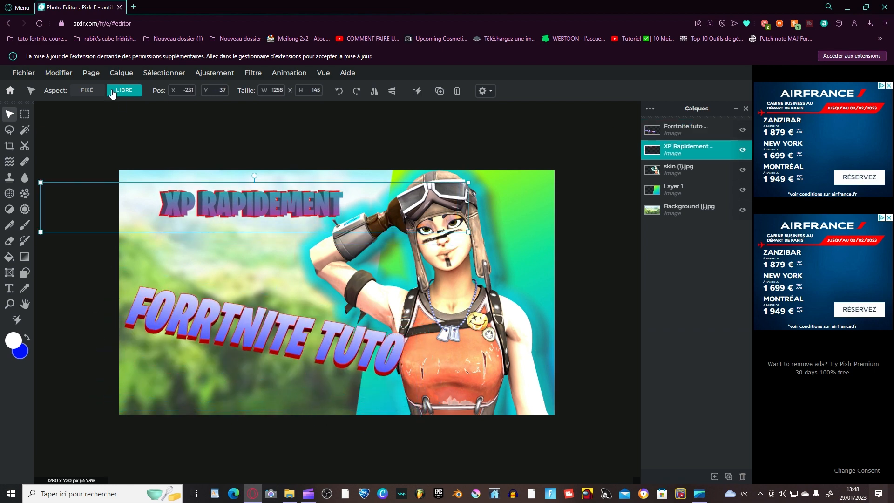
pyautogui.click(87, 90)
pyautogui.moveTo(469, 231); pyautogui.dragTo(600, 246)
pyautogui.moveTo(316, 209); pyautogui.dragTo(249, 198)
pyautogui.moveTo(249, 164); pyautogui.dragTo(245, 163)
# Step: Tilt the Forrtnite tuto title more steeply clockwise and reposition it below the XP Rapidement title
pyautogui.moveTo(346, 338); pyautogui.dragTo(354, 336)
pyautogui.moveTo(273, 264); pyautogui.dragTo(286, 267)
pyautogui.moveTo(298, 321); pyautogui.dragTo(292, 322)
pyautogui.click(582, 121)
# Step: Shift the blurred landscape background layer slightly to the right, keeping the whole canvas covered
pyautogui.scroll(-1, 595, 267)
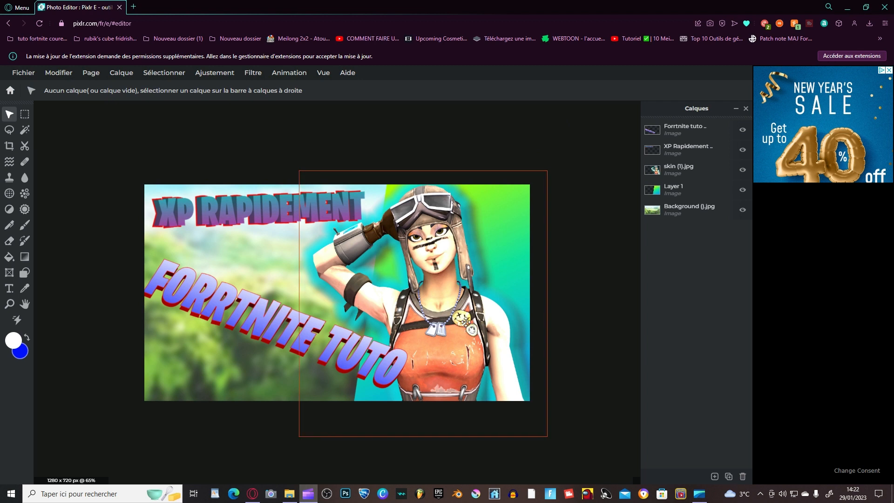
pyautogui.scroll(-2, 601, 383)
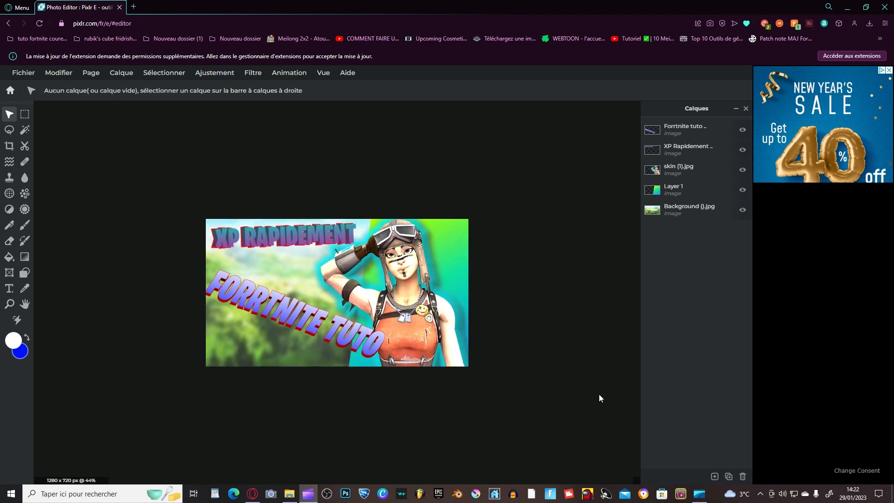
pyautogui.click(209, 219)
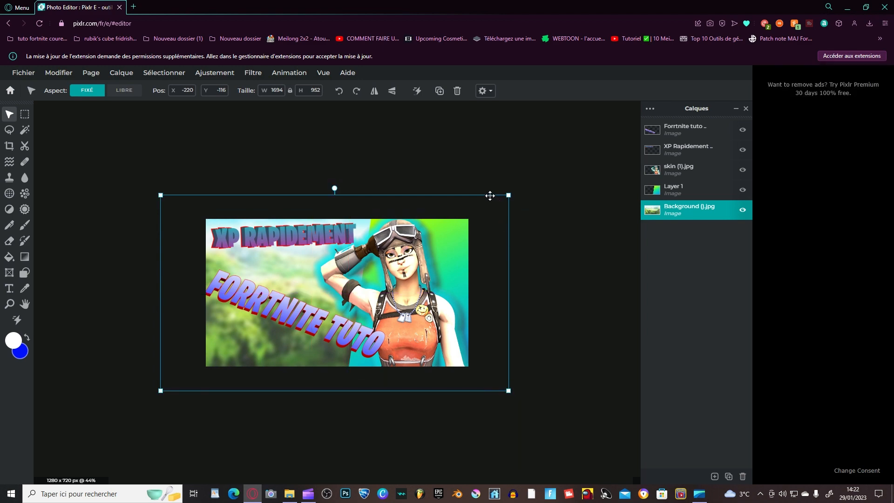
pyautogui.moveTo(488, 197); pyautogui.dragTo(507, 198)
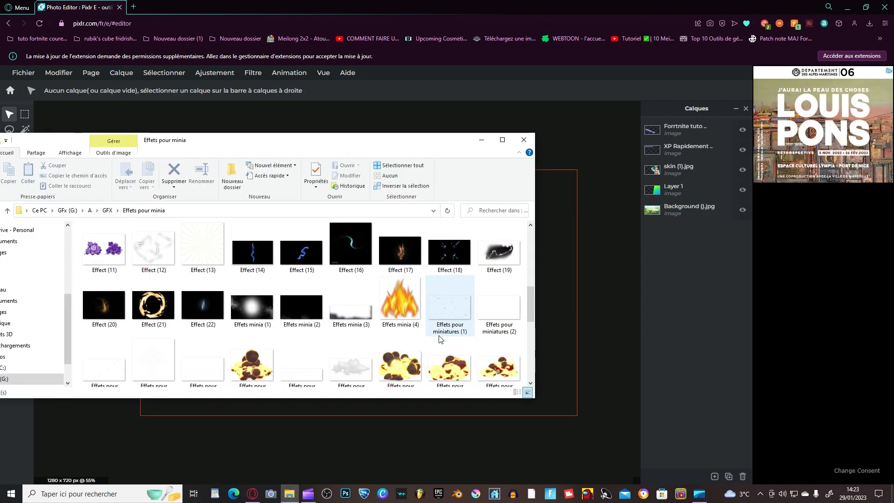
# Step: In File Explorer, look through the Effets pour minia folder, including Lights, png\effect and png\pour miniature, for thumbnail effects
pyautogui.scroll(-1, 446, 346)
pyautogui.scroll(4, 348, 362)
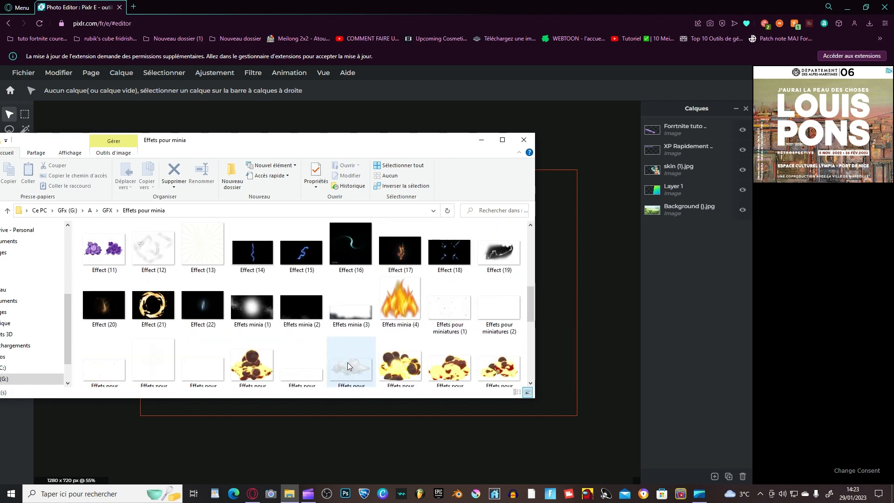
pyautogui.scroll(4, 347, 362)
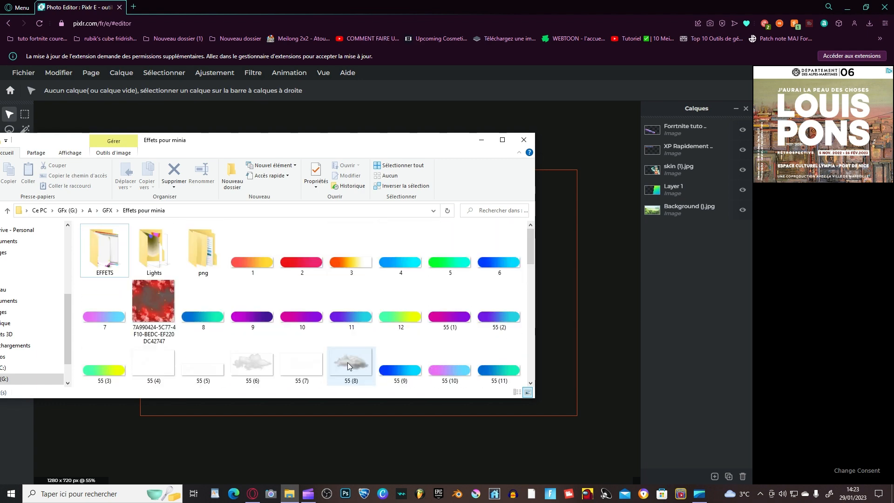
pyautogui.doubleClick(149, 235)
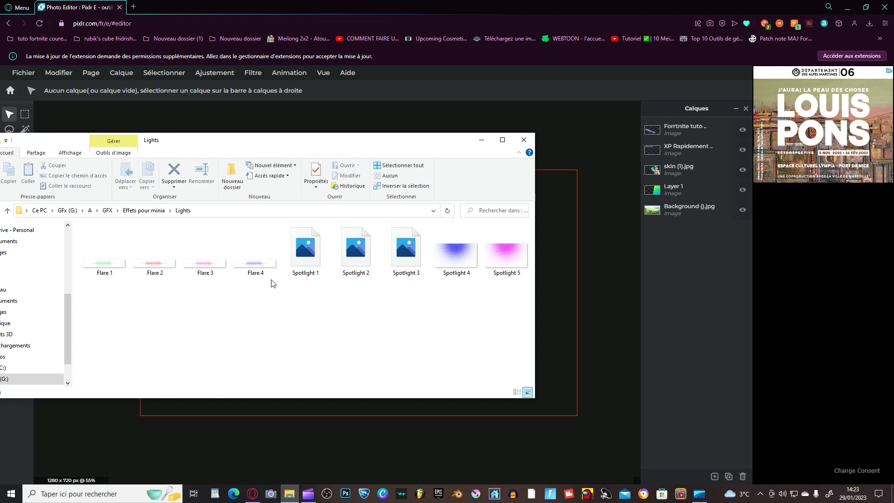
pyautogui.hotkey('alt', 'Left')
pyautogui.doubleClick(202, 259)
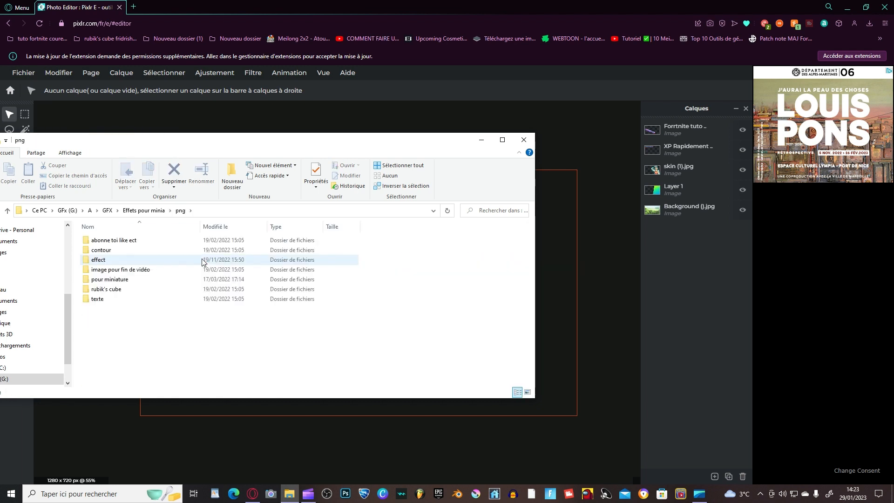
pyautogui.doubleClick(202, 261)
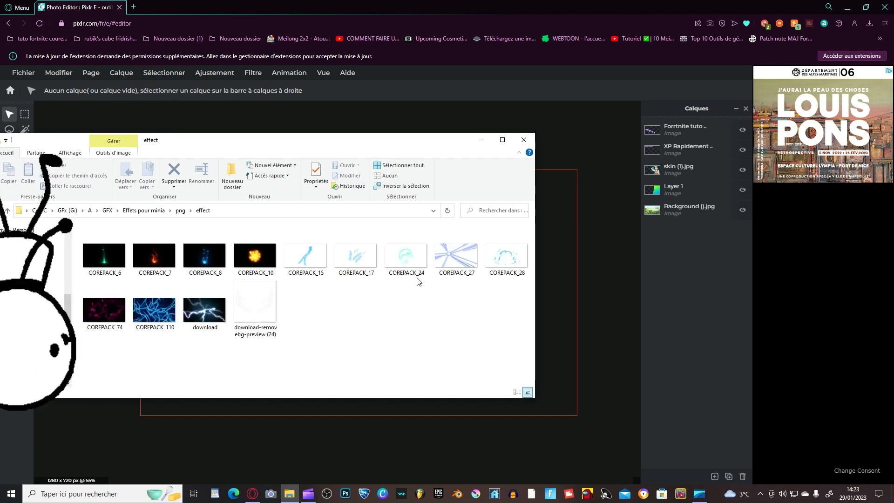
pyautogui.hotkey('alt', 'Left')
pyautogui.doubleClick(134, 281)
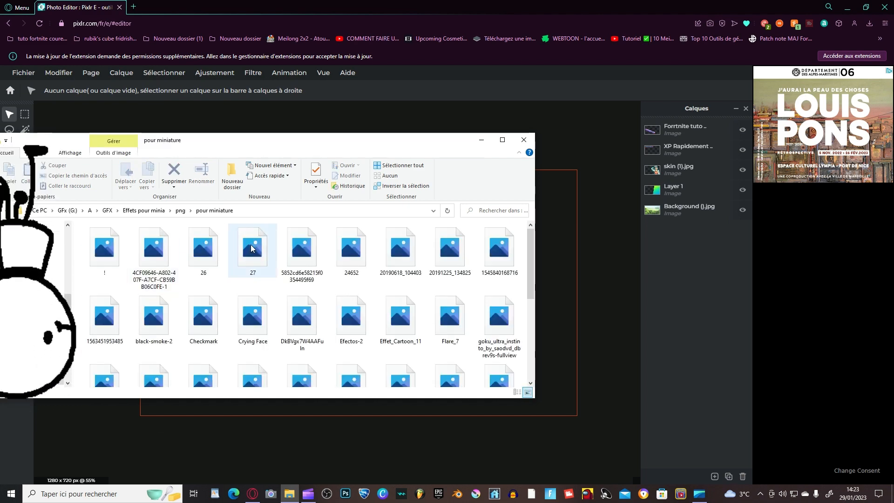
pyautogui.scroll(-1, 184, 227)
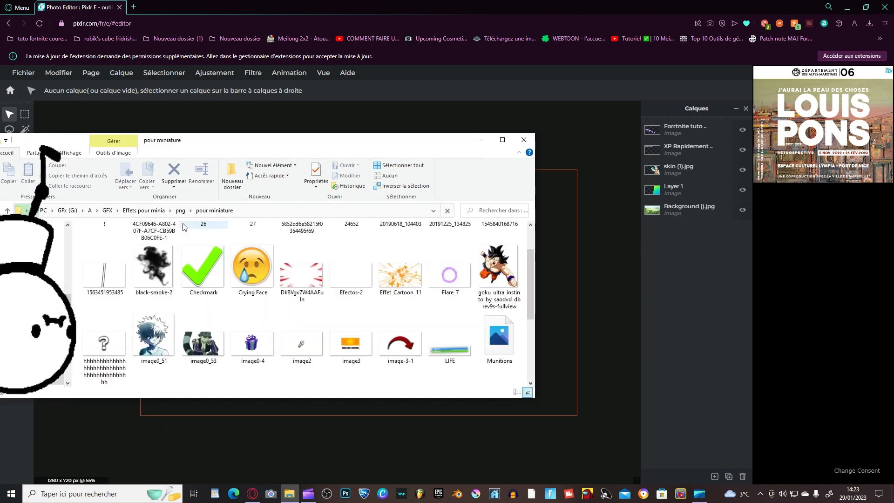
pyautogui.scroll(-1, 184, 226)
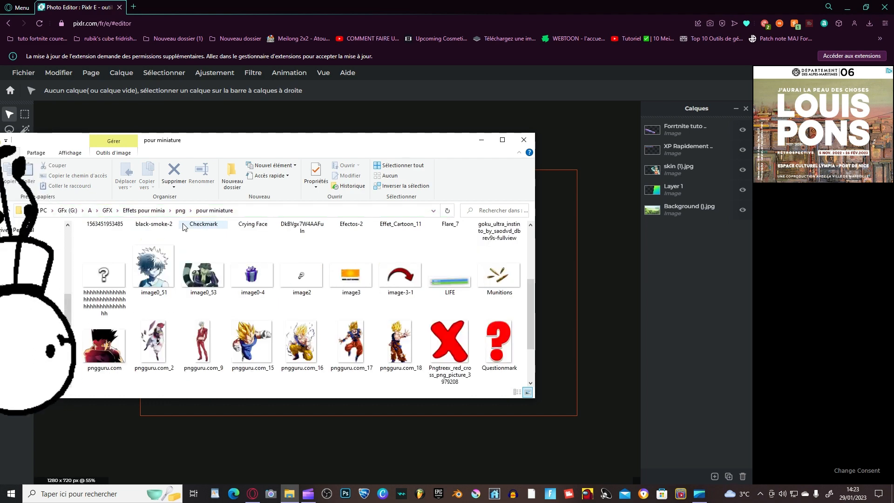
pyautogui.scroll(-1, 395, 279)
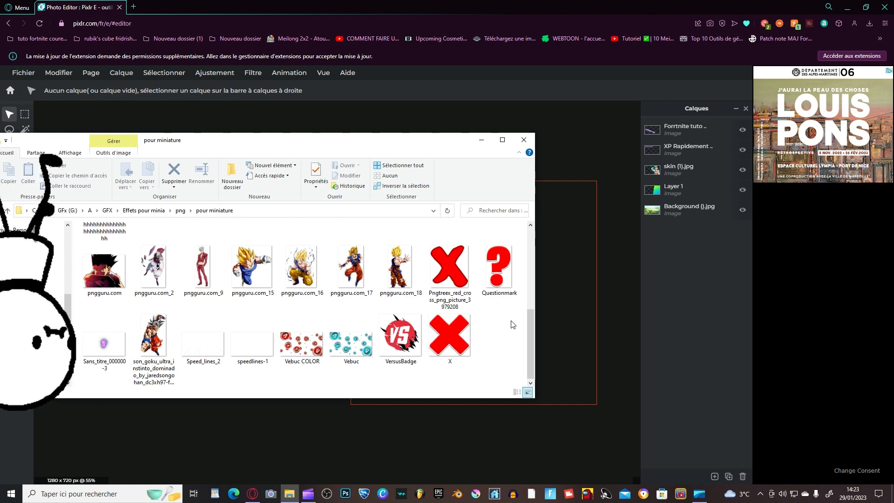
pyautogui.hotkey('alt', 'Left')
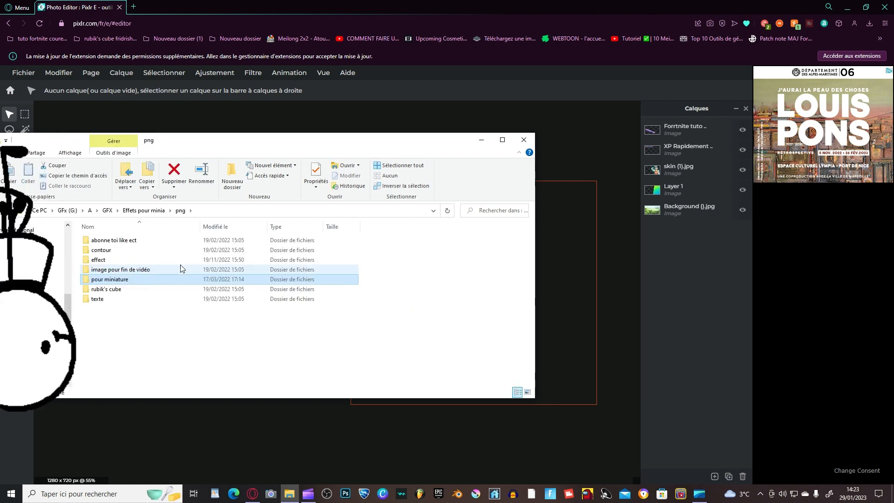
# Step: Look through the images of the EFFETS folder and its Spots subfolder for a usable effect
pyautogui.hotkey('alt', 'Left')
pyautogui.doubleClick(101, 252)
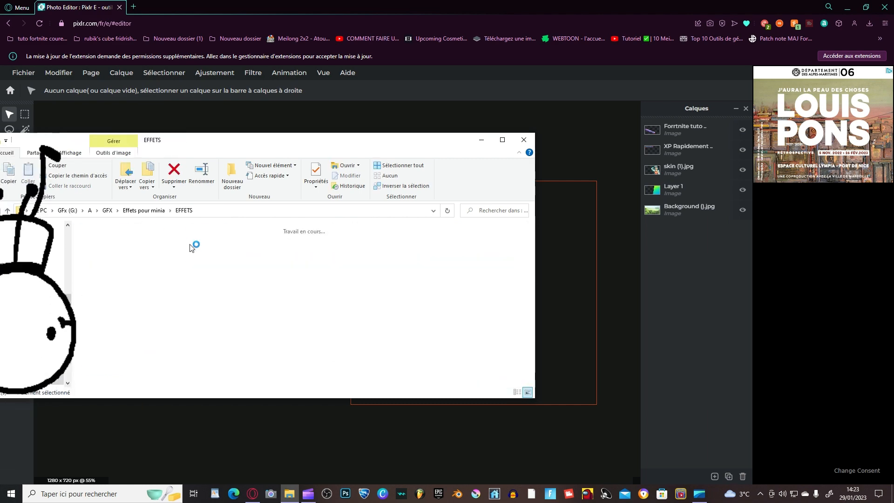
pyautogui.scroll(-1, 292, 268)
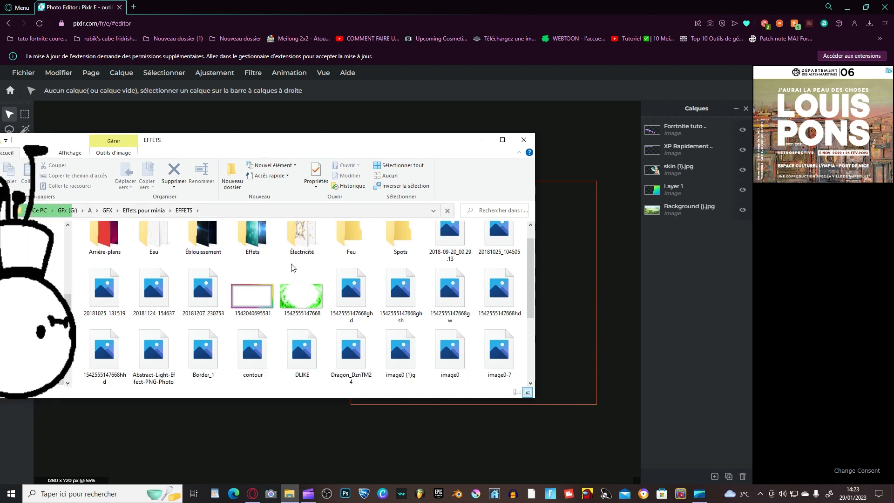
pyautogui.scroll(-2, 293, 267)
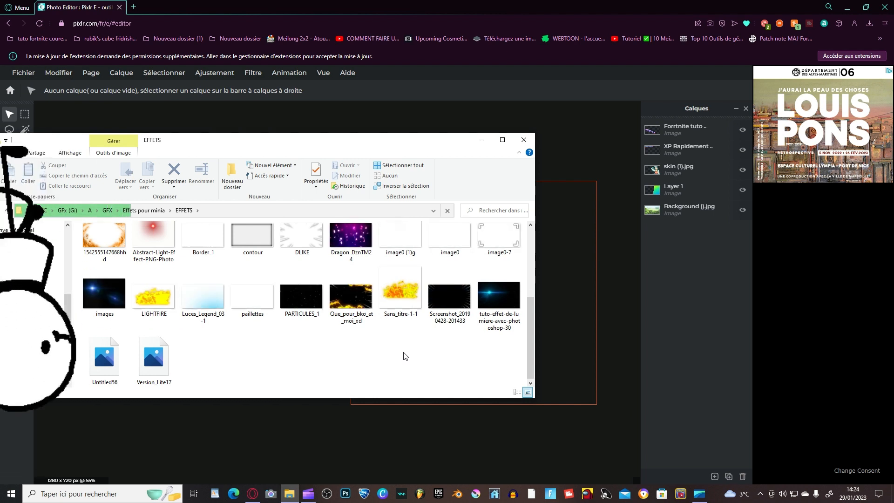
pyautogui.scroll(2, 405, 356)
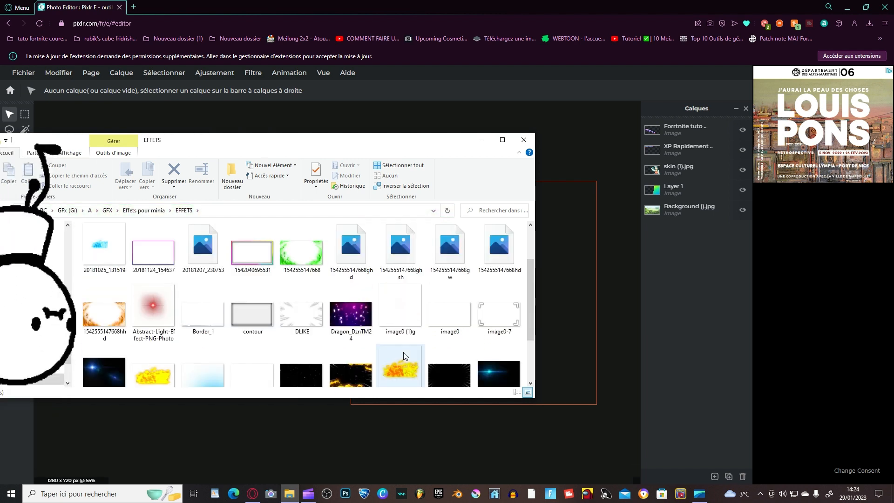
pyautogui.scroll(2, 405, 356)
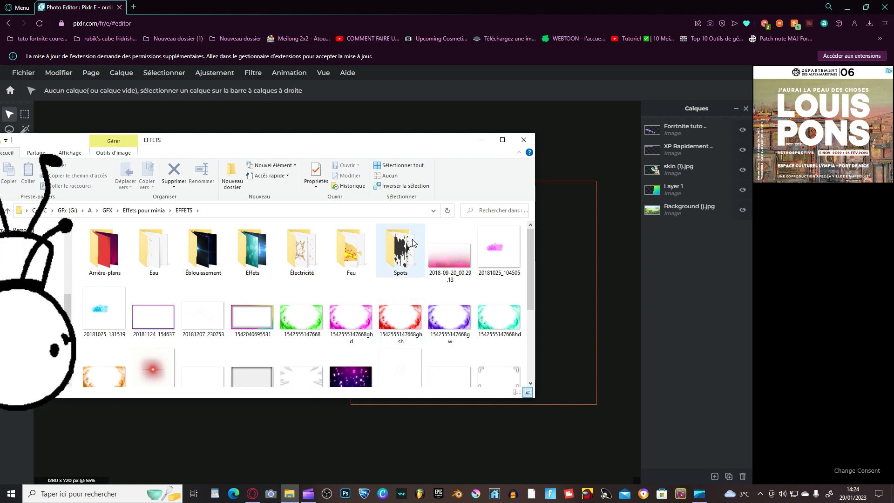
pyautogui.doubleClick(403, 244)
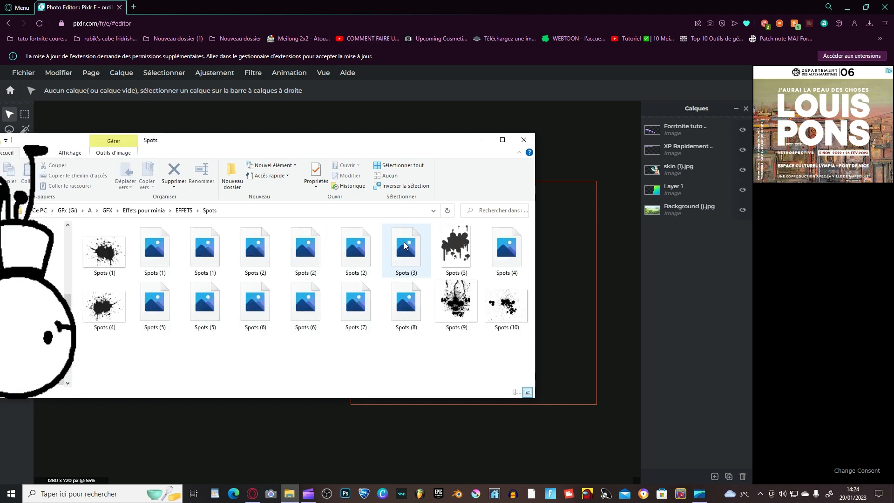
pyautogui.hotkey('alt', 'Left')
# Step: Import Feu (6).png from the Feu folder as a layer and enlarge the particles proportionally to 2838 × 1596 px
pyautogui.doubleClick(349, 259)
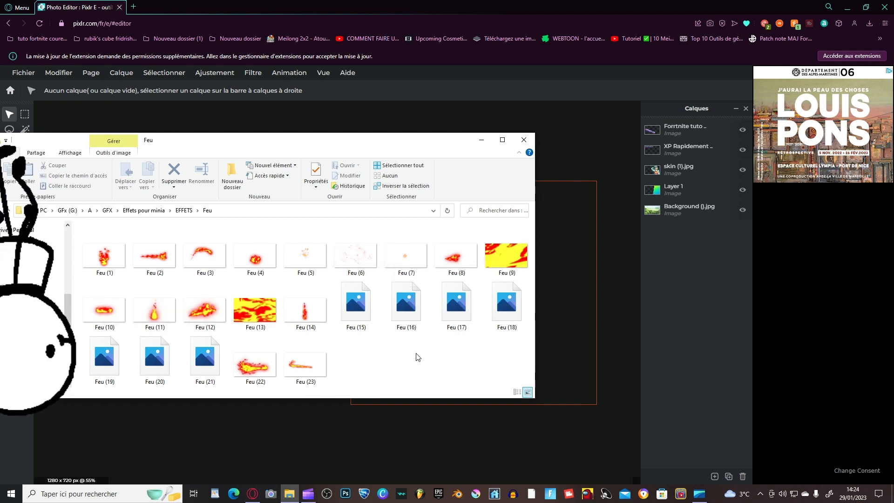
pyautogui.click(345, 253)
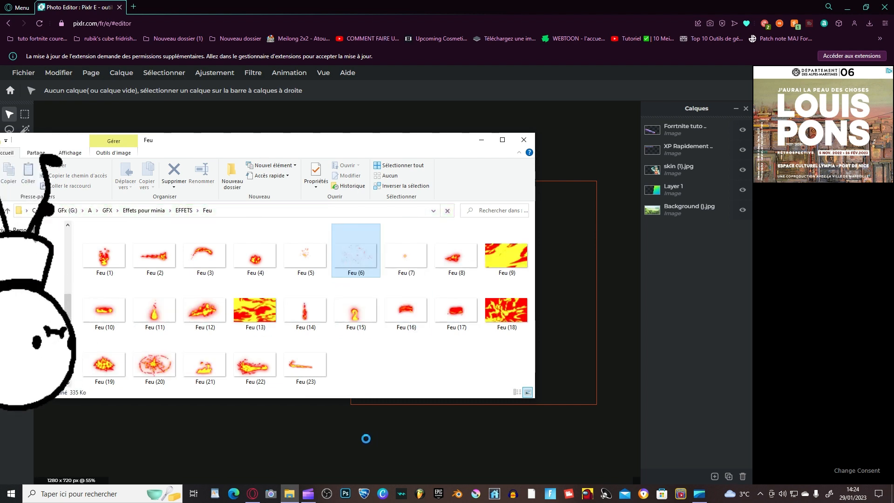
pyautogui.moveTo(337, 434); pyautogui.dragTo(476, 305)
pyautogui.click(701, 235)
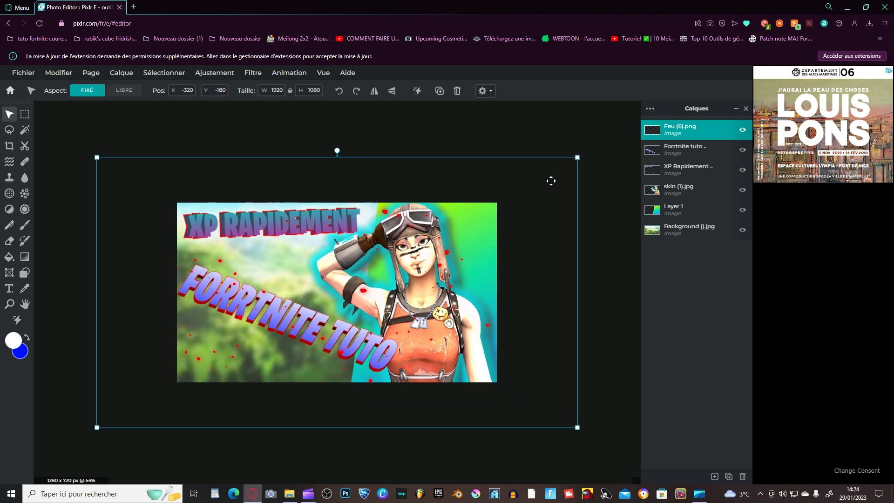
pyautogui.moveTo(523, 188); pyautogui.dragTo(407, 213)
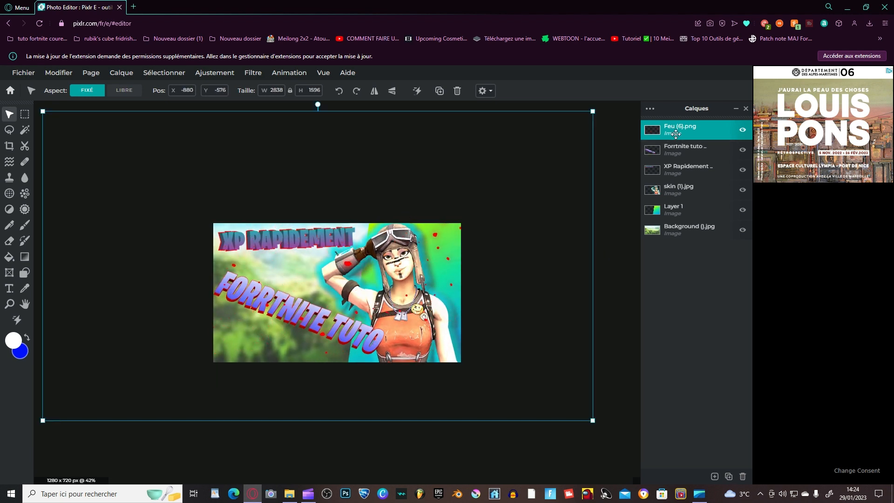
# Step: Move the Feu (6) particle layer directly above the background, shift it over the landscape and duplicate it twice
pyautogui.moveTo(676, 134); pyautogui.dragTo(684, 214)
pyautogui.moveTo(495, 144); pyautogui.dragTo(390, 170)
pyautogui.hotkey('ctrl', 'd')
pyautogui.hotkey('ctrl', 'd')
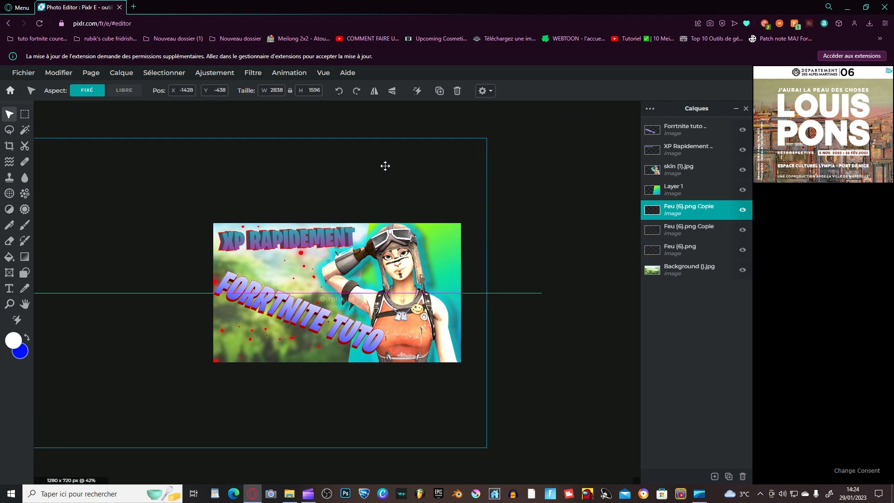
# Step: Reposition the middle Feu (6) copy to X -1399, Y -609 to spread more red particles over the landscape
pyautogui.click(683, 226)
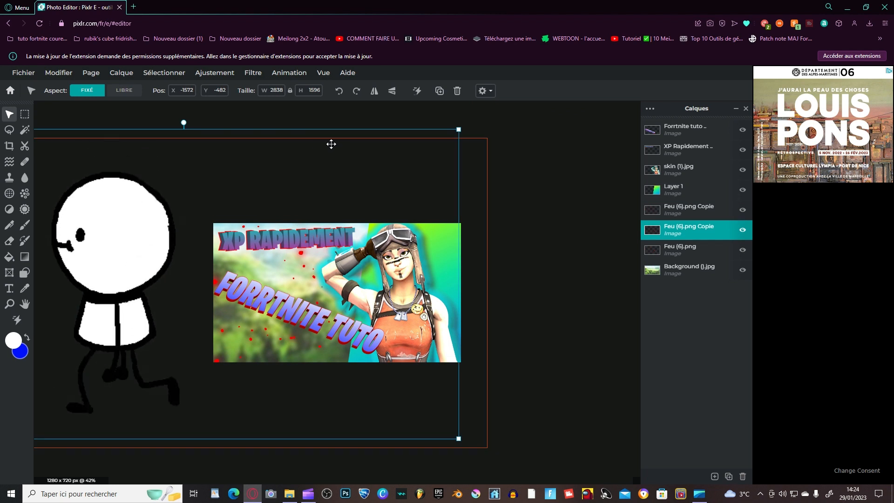
pyautogui.moveTo(329, 137); pyautogui.dragTo(368, 110)
pyautogui.scroll(-1, 569, 194)
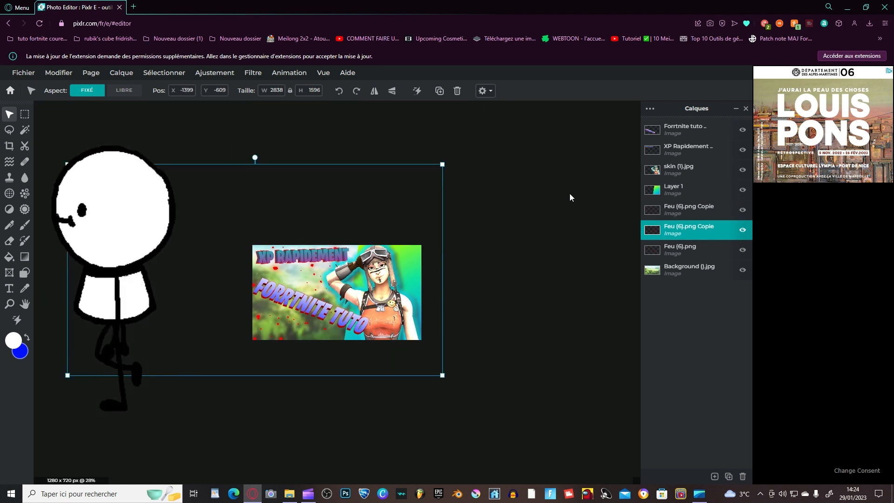
pyautogui.click(599, 272)
pyautogui.scroll(3, 591, 286)
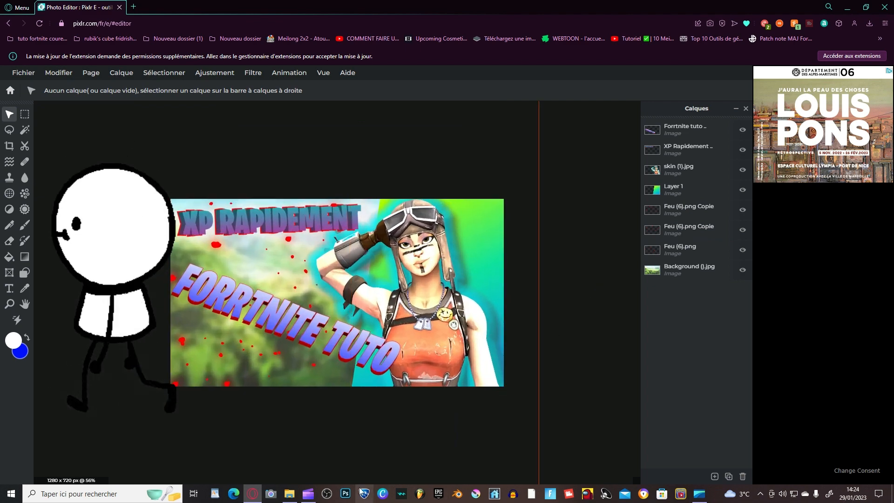
# Step: Import Électricité (51).png from the Électricité subfolder of EFFETS as a new layer in the thumbnail
pyautogui.click(290, 494)
pyautogui.hotkey('alt', 'Left')
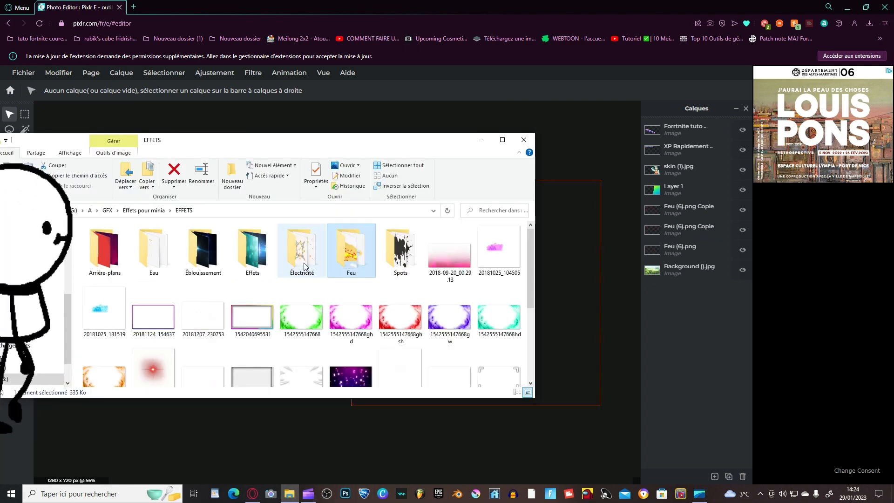
pyautogui.doubleClick(307, 258)
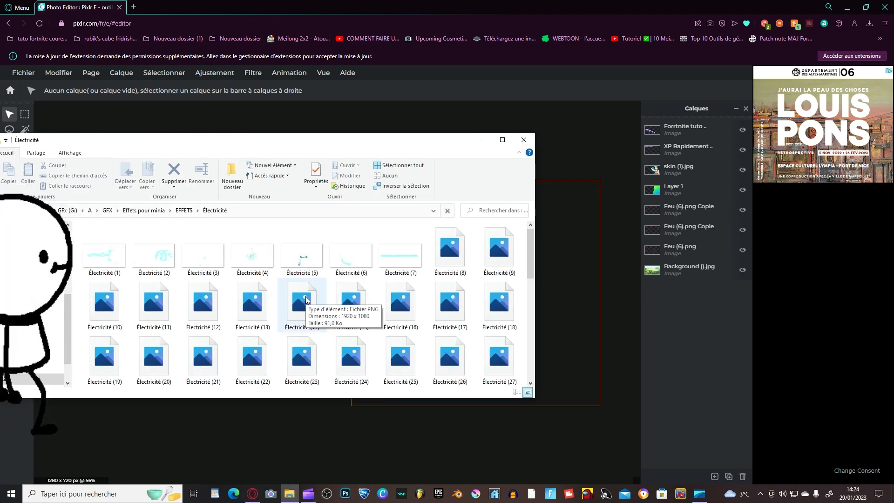
pyautogui.click(342, 256)
pyautogui.click(389, 257)
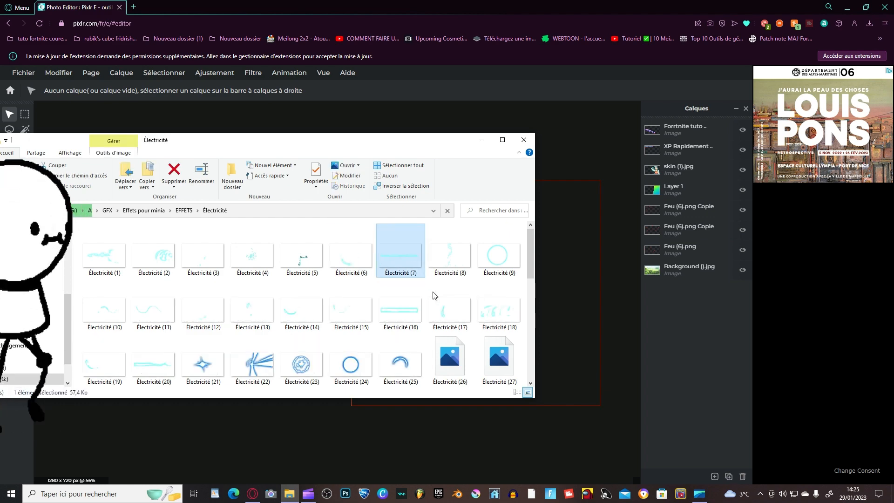
pyautogui.scroll(-4, 433, 294)
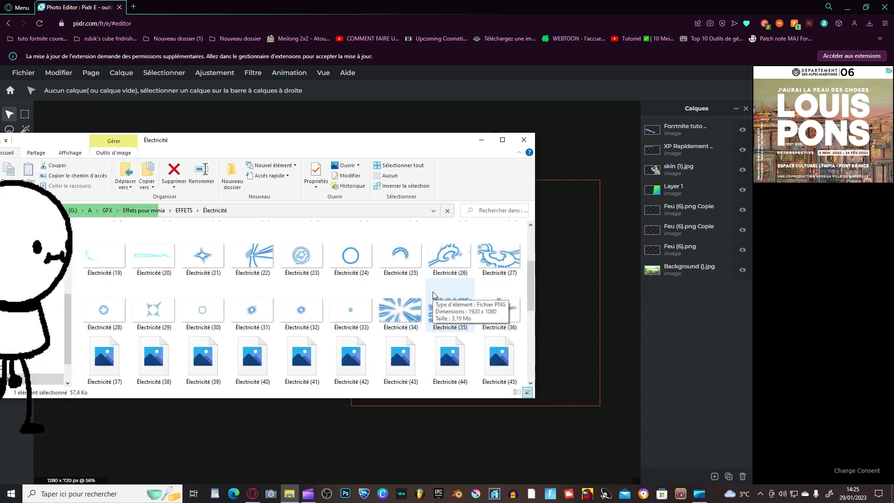
pyautogui.scroll(-2, 346, 291)
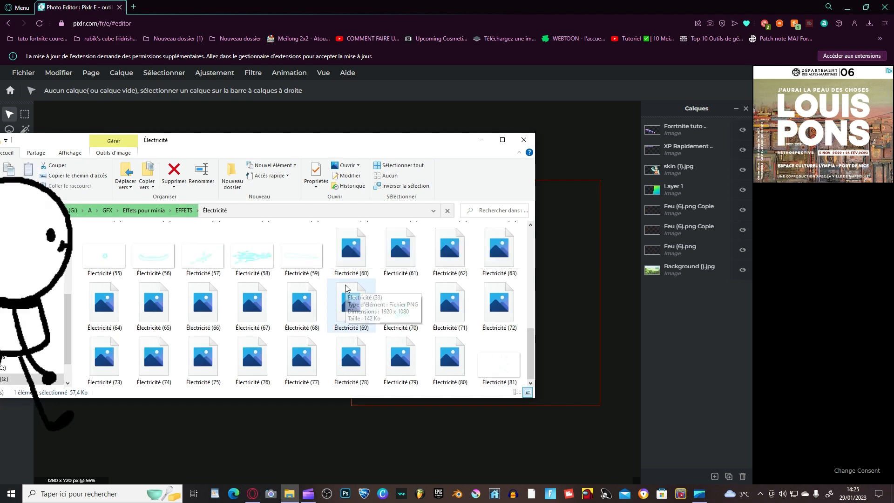
pyautogui.scroll(5, 496, 305)
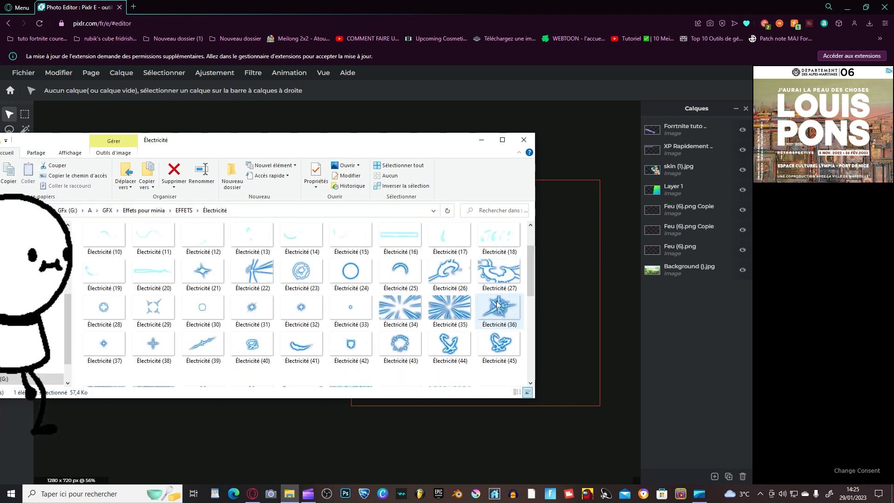
pyautogui.scroll(-1, 390, 339)
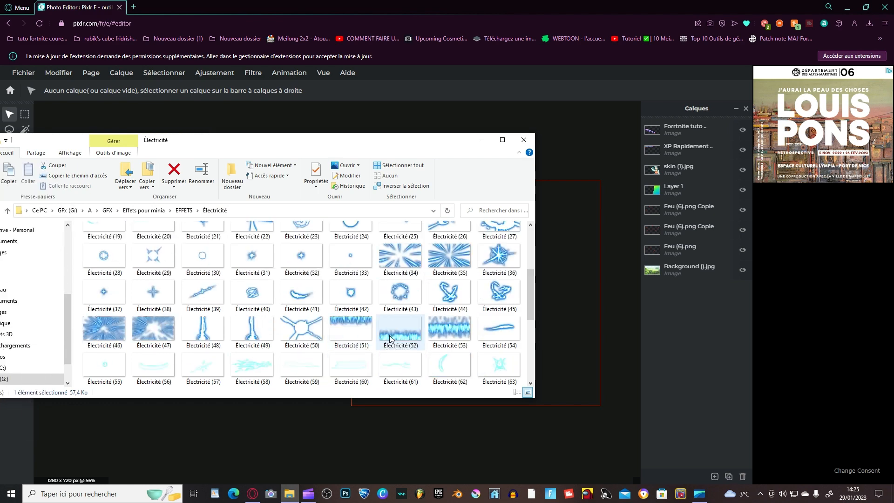
pyautogui.click(359, 329)
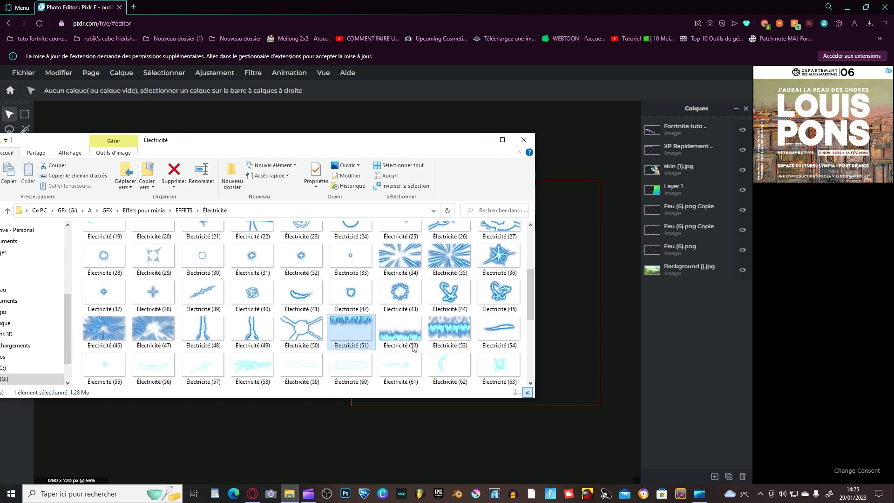
pyautogui.moveTo(576, 387); pyautogui.dragTo(590, 396)
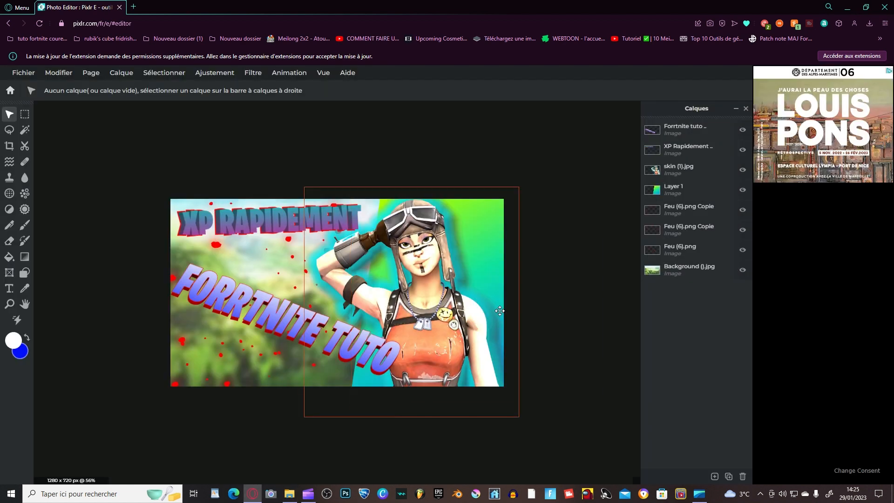
pyautogui.click(747, 268)
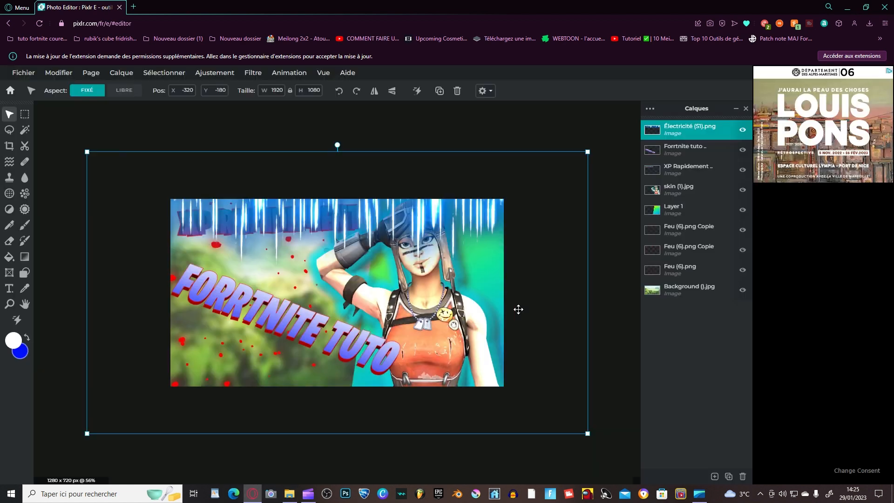
# Step: Enlarge the electricity layer proportionally to 3530 × 1986 px at X -1387, Y 0 and place it directly below the skin layer
pyautogui.scroll(-2, 518, 308)
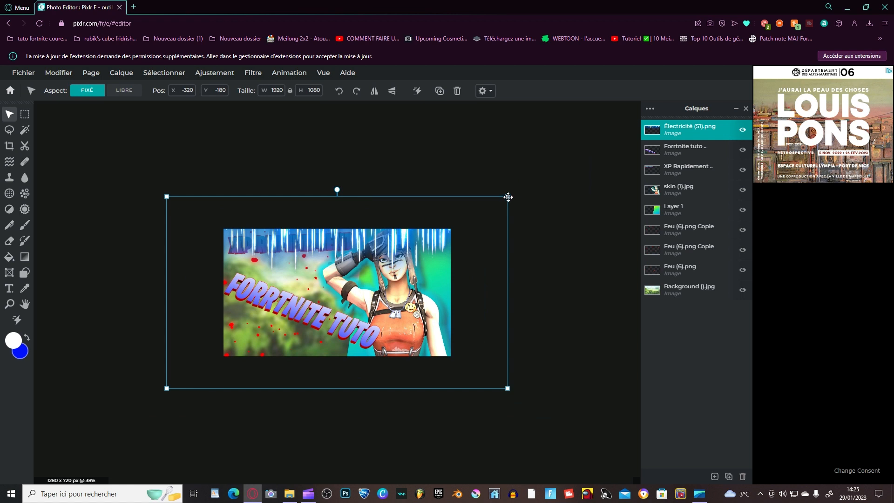
pyautogui.moveTo(508, 196); pyautogui.dragTo(793, 36)
pyautogui.moveTo(529, 189); pyautogui.dragTo(352, 388)
pyautogui.moveTo(703, 128); pyautogui.dragTo(688, 186)
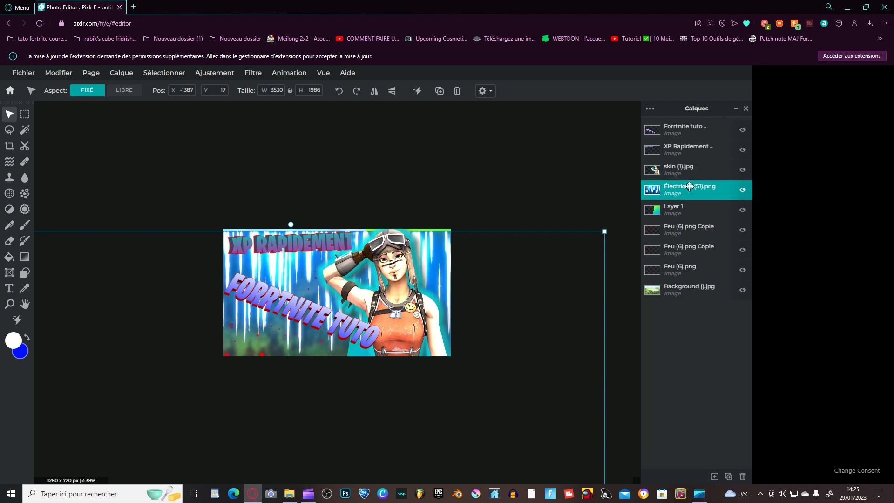
pyautogui.moveTo(545, 254); pyautogui.dragTo(547, 251)
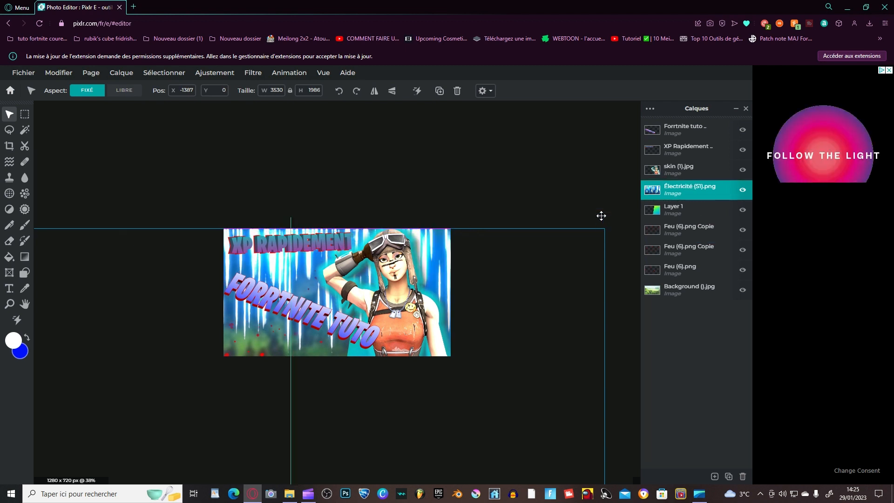
# Step: Lower the opacity of the Électricité (51) layer
pyautogui.click(680, 189)
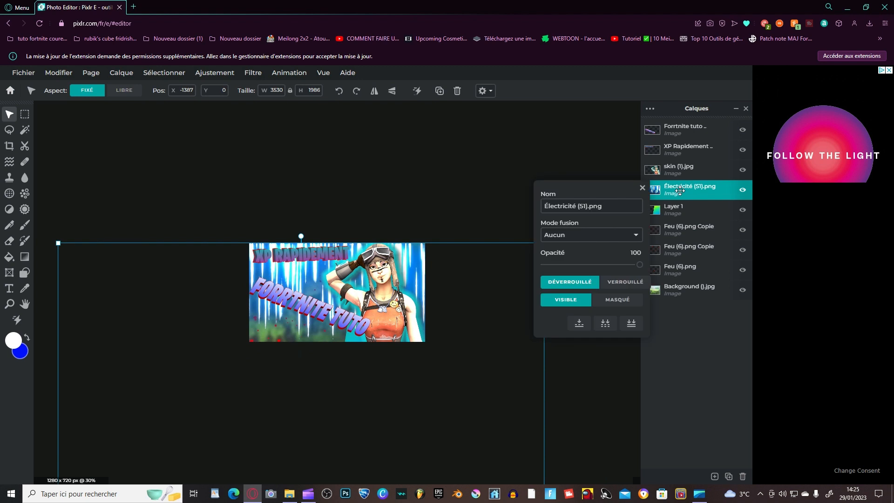
pyautogui.click(580, 265)
pyautogui.moveTo(580, 265); pyautogui.dragTo(605, 264)
# Step: Flip the electricity layer vertically at Y -1222 and move it directly above the background layer
pyautogui.click(392, 91)
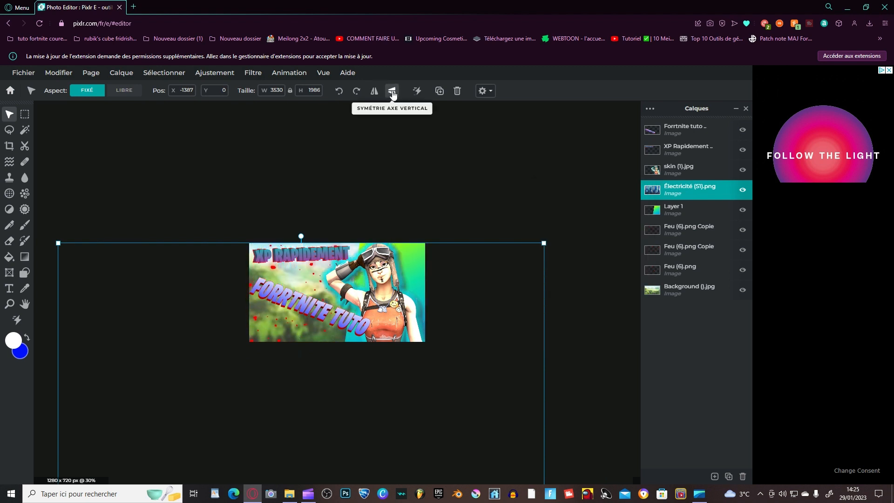
pyautogui.moveTo(463, 377); pyautogui.dragTo(466, 213)
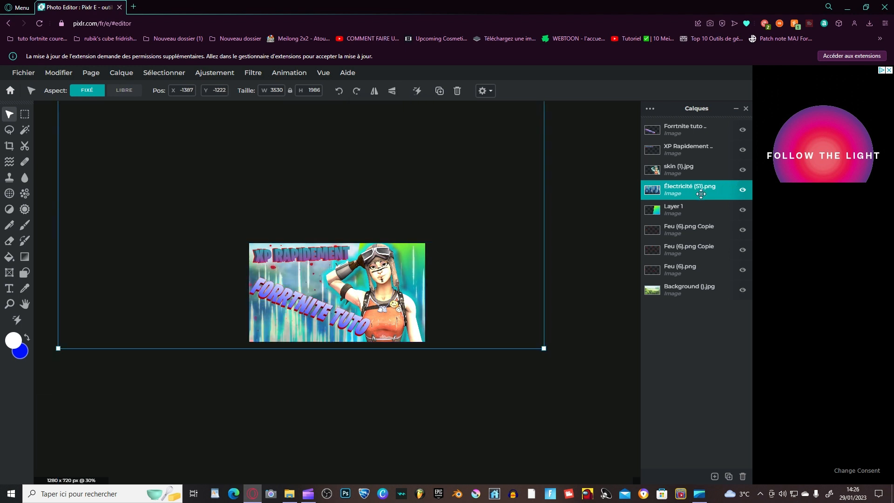
pyautogui.moveTo(700, 194); pyautogui.dragTo(691, 270)
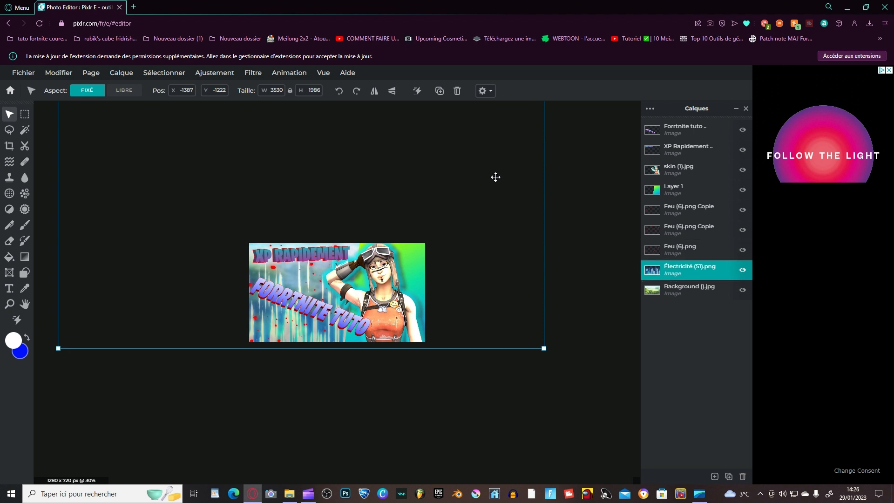
# Step: Shift the electricity layer to X -1425 and rotate it about 30° clockwise so the streaks run diagonally
pyautogui.moveTo(503, 169); pyautogui.dragTo(498, 170)
pyautogui.scroll(-2, 553, 190)
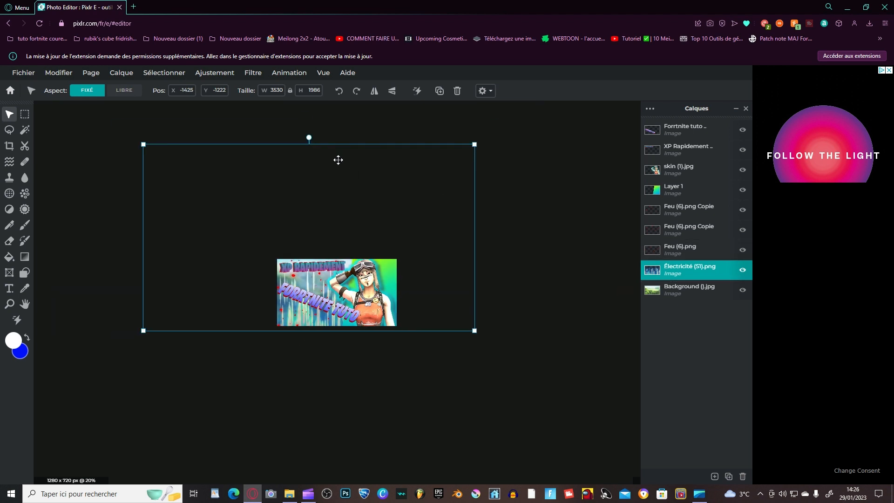
pyautogui.moveTo(307, 136); pyautogui.dragTo(359, 146)
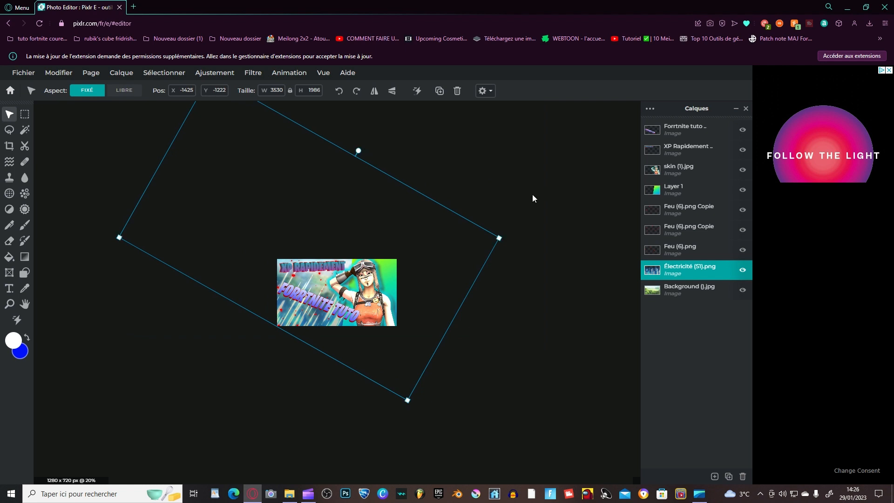
# Step: Set the opacity of the Électricité (51) layer to 47 and deselect the layer
pyautogui.scroll(3, 532, 194)
pyautogui.doubleClick(681, 277)
pyautogui.click(589, 345)
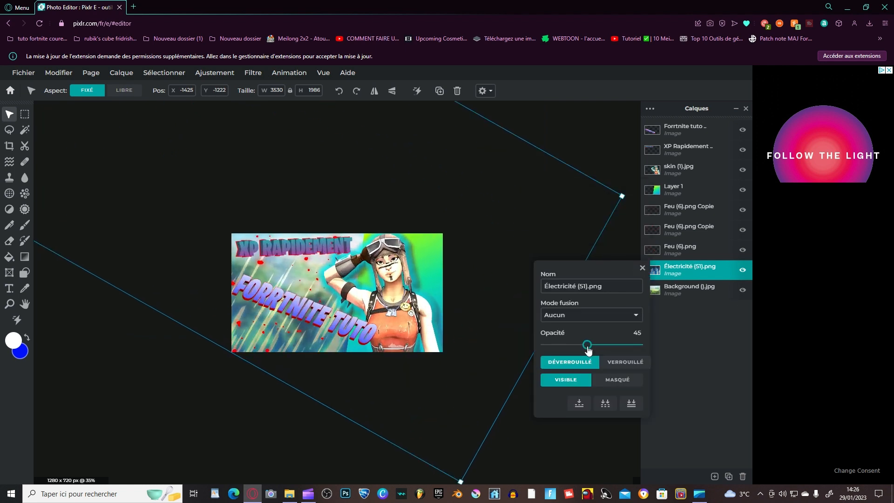
pyautogui.moveTo(589, 347); pyautogui.dragTo(590, 347)
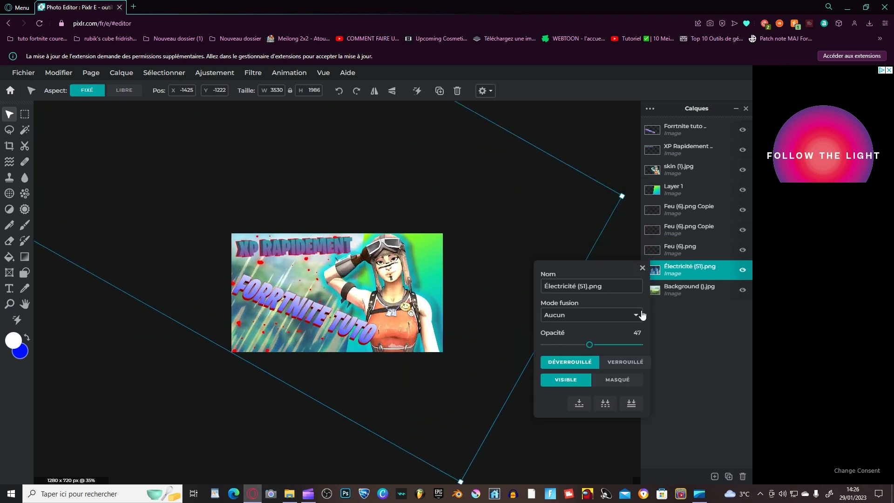
pyautogui.click(642, 268)
pyautogui.click(613, 276)
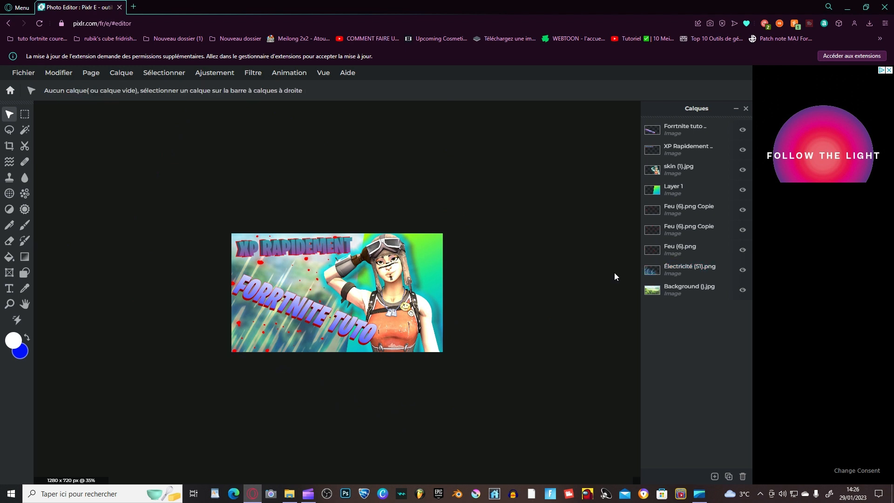
# Step: Start a Contour outline on the Forrtnite tuto title and try dark red and white as its colour
pyautogui.scroll(2, 485, 274)
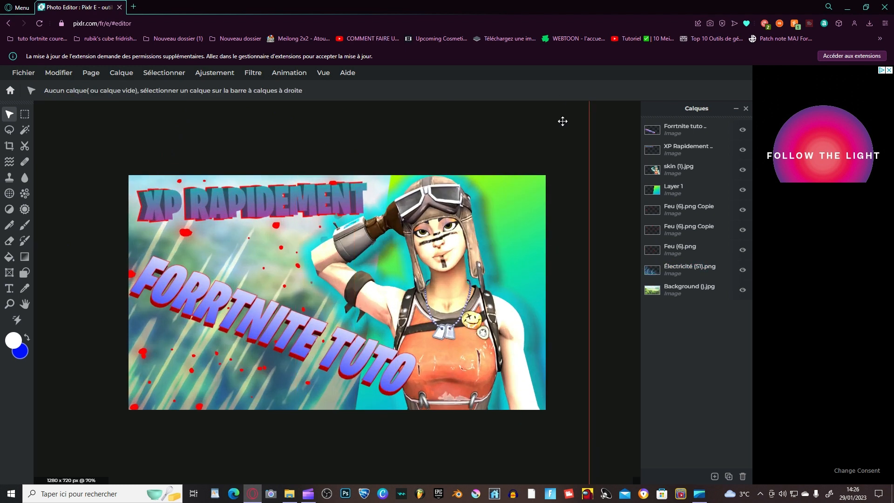
pyautogui.click(361, 358)
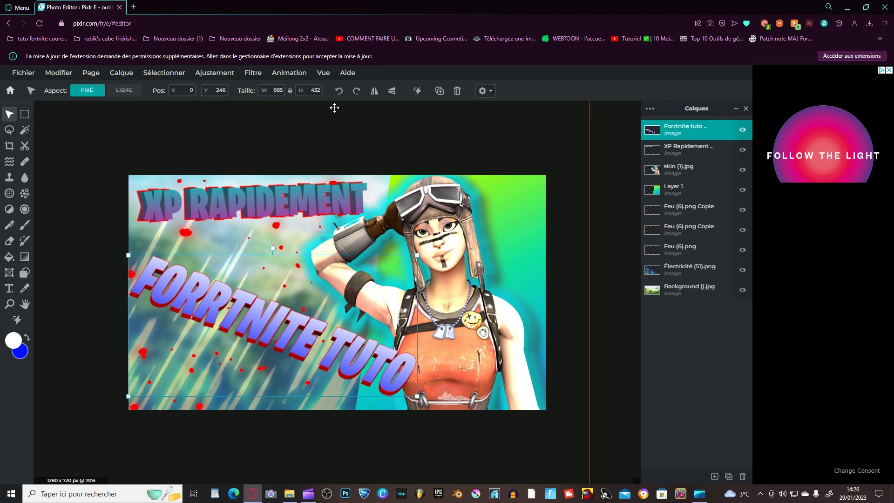
pyautogui.click(252, 73)
pyautogui.click(284, 227)
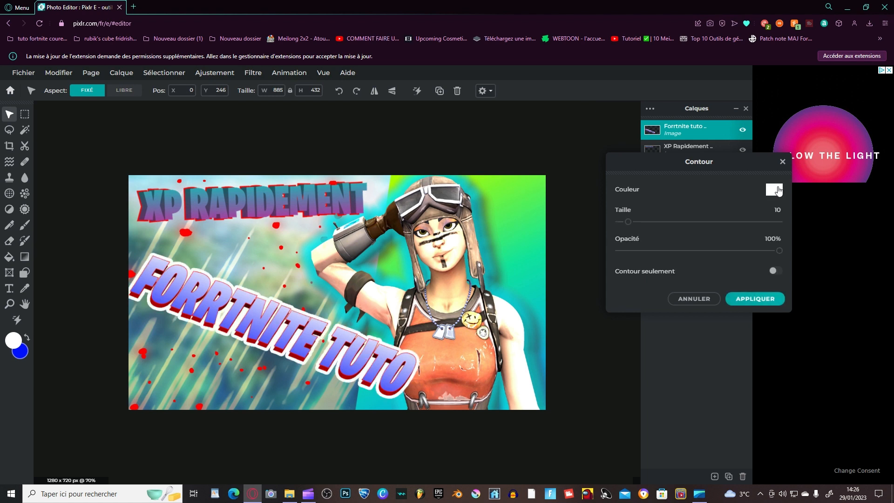
pyautogui.click(777, 189)
pyautogui.moveTo(651, 213); pyautogui.dragTo(720, 310)
pyautogui.moveTo(680, 217); pyautogui.dragTo(708, 167)
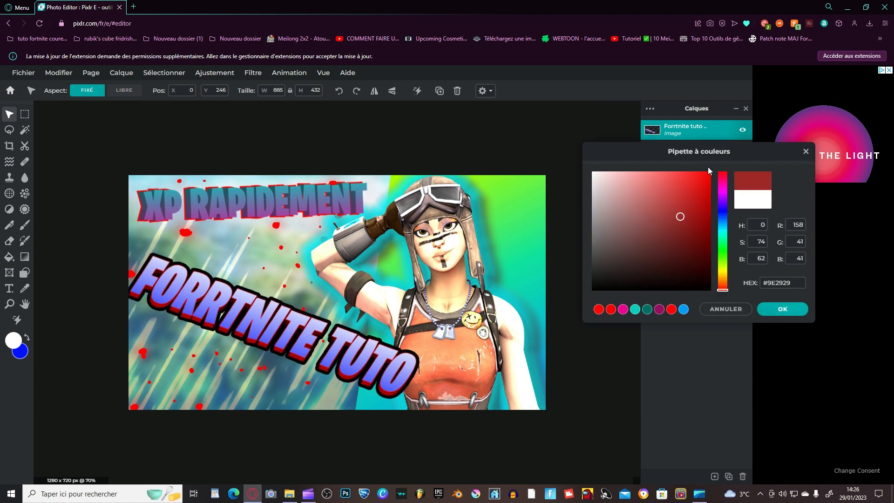
pyautogui.moveTo(692, 197); pyautogui.dragTo(567, 172)
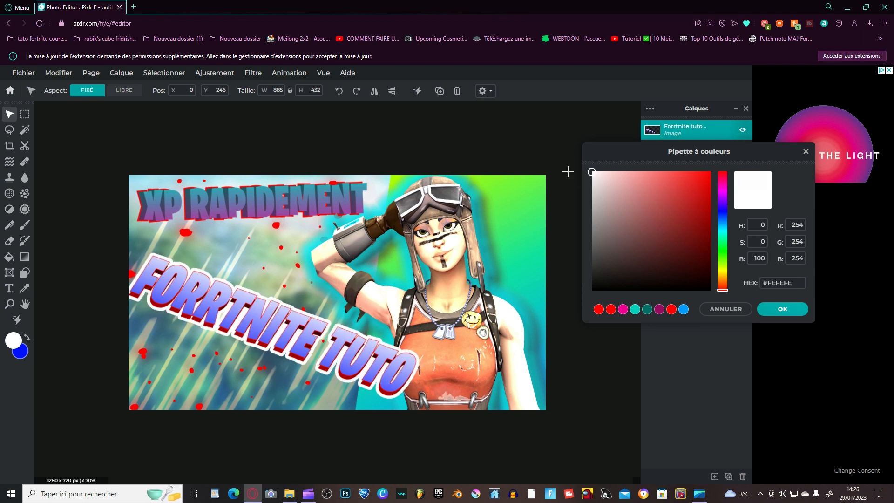
# Step: Make the Forrtnite tuto title's outline saturated purple with a size of 1 and apply it
pyautogui.click(724, 216)
pyautogui.moveTo(654, 191)
pyautogui.mouseDown()
pyautogui.moveTo(758, 147)
pyautogui.moveTo(634, 216)
pyautogui.moveTo(693, 279)
pyautogui.moveTo(710, 278)
pyautogui.moveTo(770, 136)
pyautogui.mouseUp()
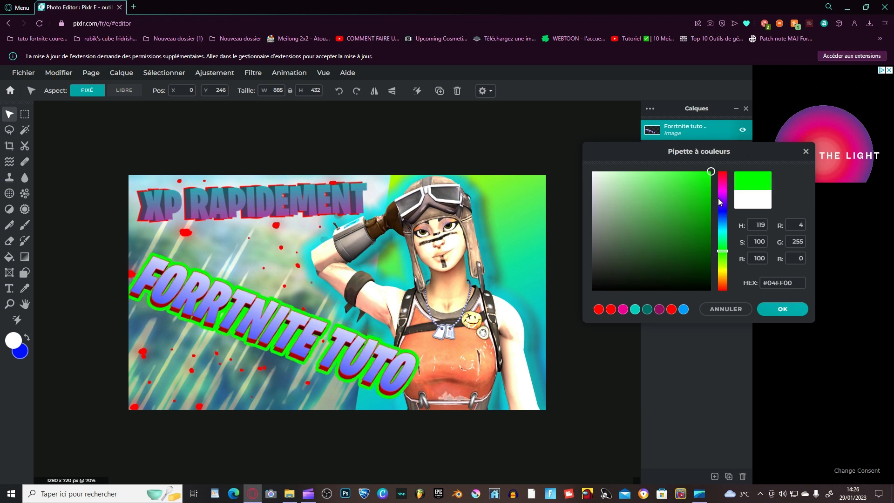
pyautogui.moveTo(720, 202)
pyautogui.mouseDown()
pyautogui.moveTo(722, 179)
pyautogui.moveTo(728, 212)
pyautogui.moveTo(727, 204)
pyautogui.mouseUp()
pyautogui.click(776, 310)
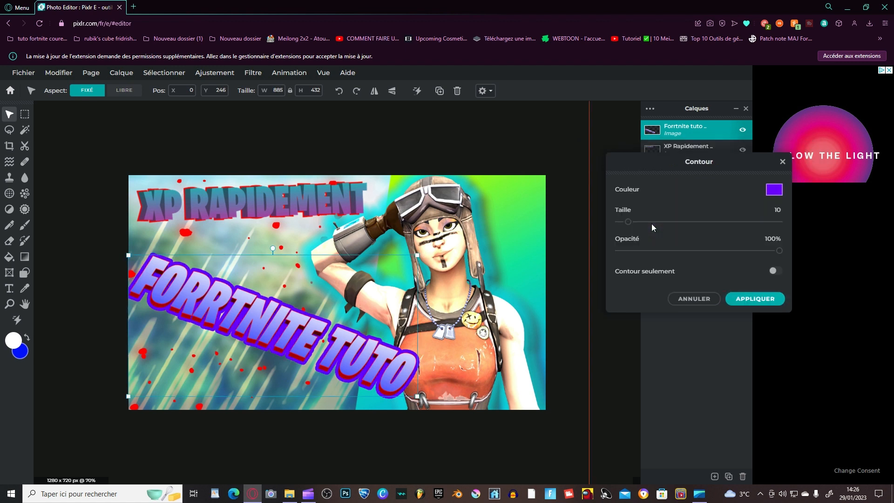
pyautogui.moveTo(651, 222); pyautogui.dragTo(619, 224)
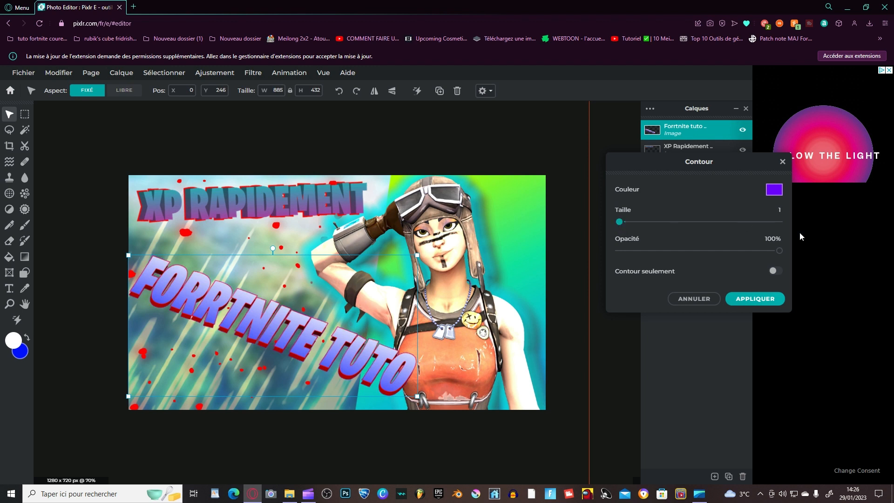
pyautogui.click(752, 299)
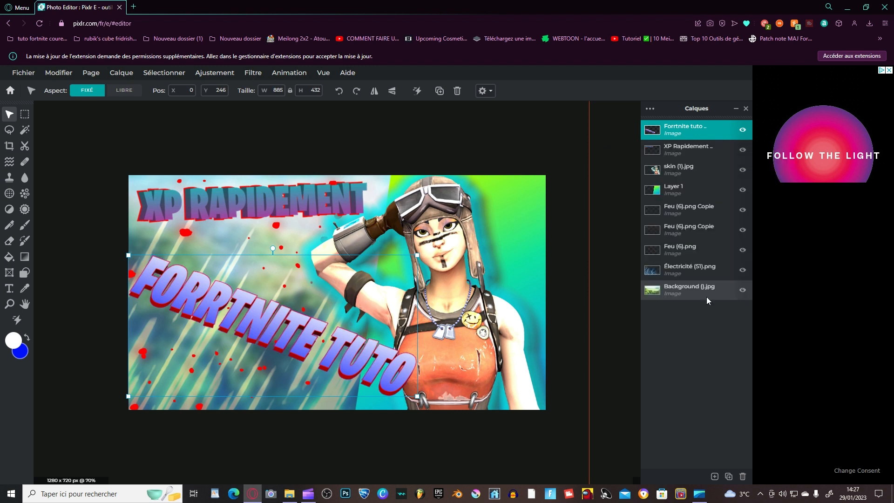
pyautogui.scroll(-4, 487, 242)
pyautogui.click(521, 153)
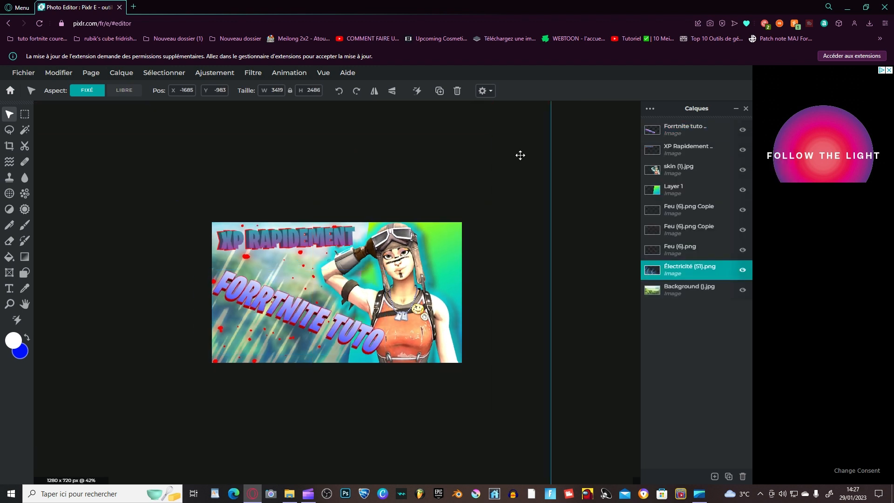
pyautogui.click(579, 176)
pyautogui.scroll(-1, 580, 176)
pyautogui.scroll(3, 580, 176)
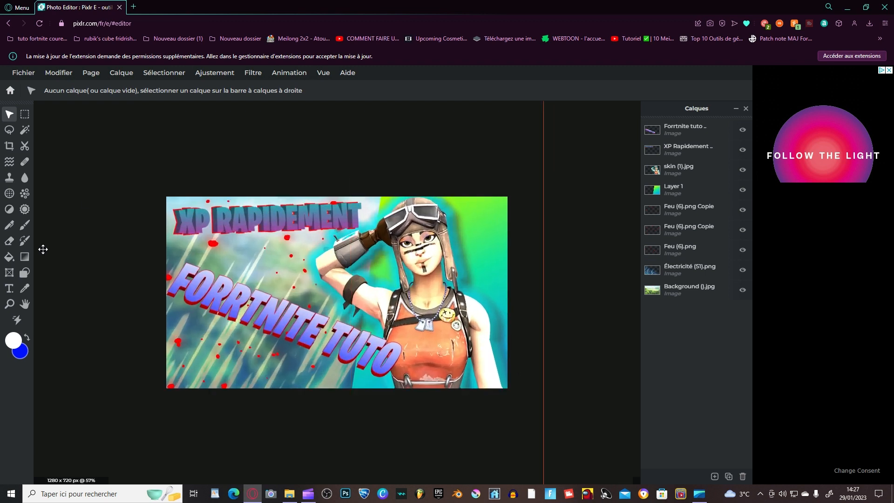
# Step: Add an empty layer and handwrite a large white signature across the middle of the thumbnail with the 40-size brush
pyautogui.click(27, 227)
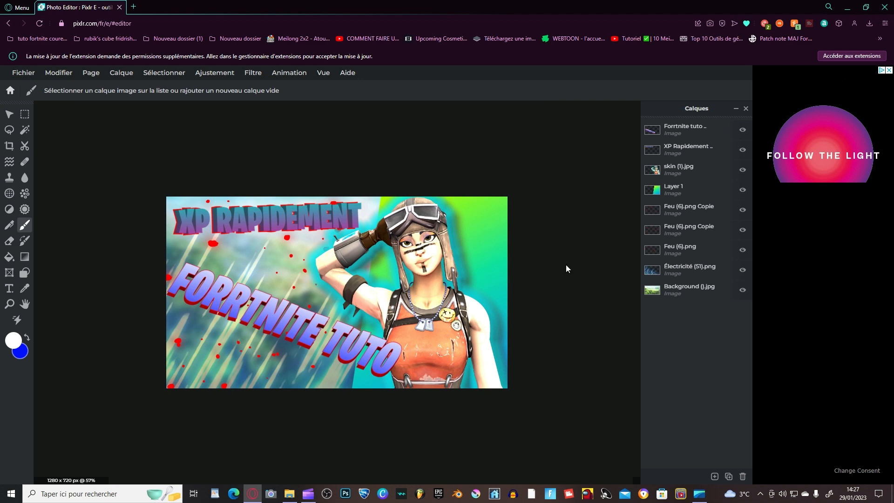
pyautogui.click(714, 476)
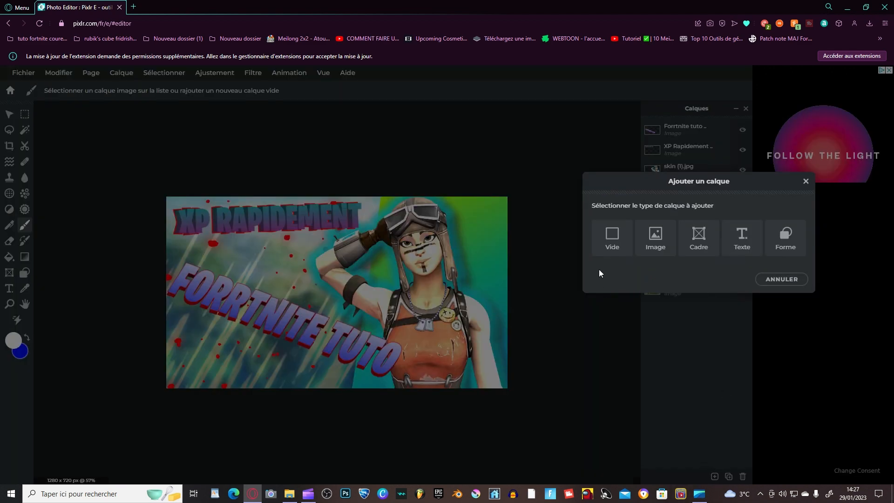
pyautogui.click(612, 237)
pyautogui.moveTo(198, 247)
pyautogui.mouseDown()
pyautogui.moveTo(196, 273)
pyautogui.moveTo(239, 286)
pyautogui.mouseUp()
pyautogui.moveTo(230, 255)
pyautogui.mouseDown()
pyautogui.moveTo(224, 278)
pyautogui.moveTo(231, 283)
pyautogui.moveTo(236, 243)
pyautogui.moveTo(256, 275)
pyautogui.moveTo(240, 275)
pyautogui.moveTo(253, 289)
pyautogui.moveTo(257, 275)
pyautogui.moveTo(259, 300)
pyautogui.moveTo(247, 303)
pyautogui.moveTo(274, 280)
pyautogui.moveTo(261, 281)
pyautogui.moveTo(259, 295)
pyautogui.moveTo(293, 280)
pyautogui.moveTo(285, 278)
pyautogui.moveTo(324, 301)
pyautogui.moveTo(344, 295)
pyautogui.moveTo(324, 290)
pyautogui.moveTo(331, 312)
pyautogui.moveTo(347, 279)
pyautogui.moveTo(348, 299)
pyautogui.moveTo(362, 312)
pyautogui.moveTo(372, 302)
pyautogui.moveTo(364, 297)
pyautogui.moveTo(369, 324)
pyautogui.moveTo(388, 331)
pyautogui.mouseUp()
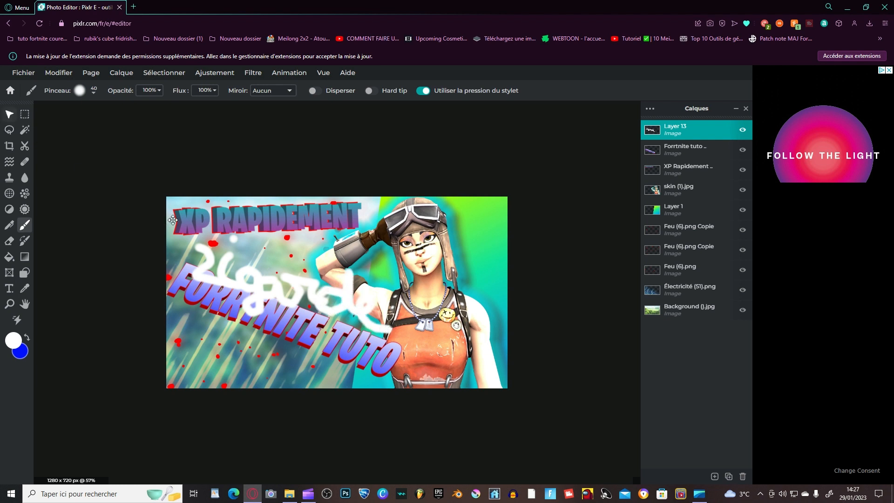
# Step: Shrink the signature to 233 × 117, place it in the thumbnail's upper-right corner, tilted clockwise, and deselect all layers
pyautogui.click(9, 114)
pyautogui.moveTo(189, 231); pyautogui.dragTo(322, 264)
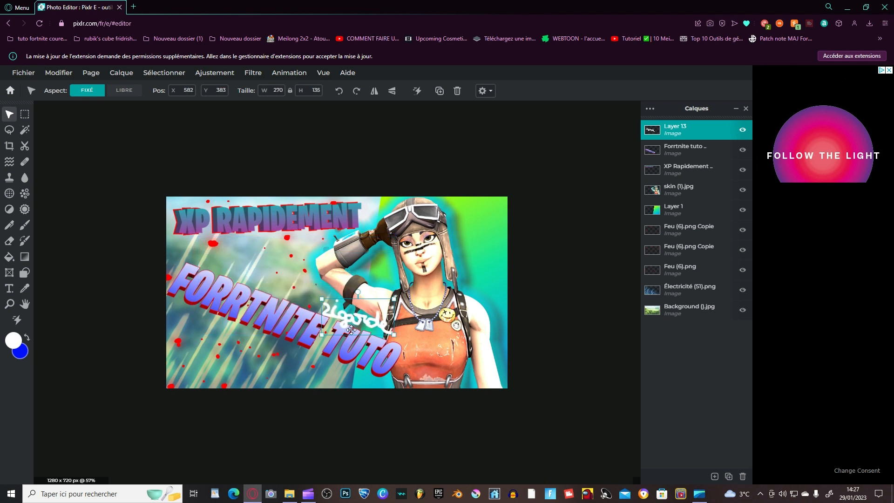
pyautogui.moveTo(351, 330); pyautogui.dragTo(472, 227)
pyautogui.moveTo(443, 196)
pyautogui.mouseDown()
pyautogui.moveTo(492, 196)
pyautogui.moveTo(497, 209)
pyautogui.mouseUp()
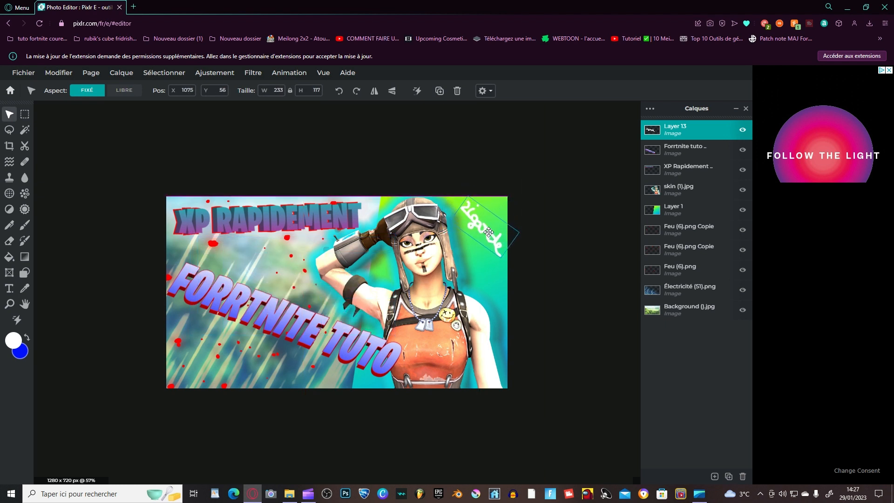
pyautogui.click(531, 156)
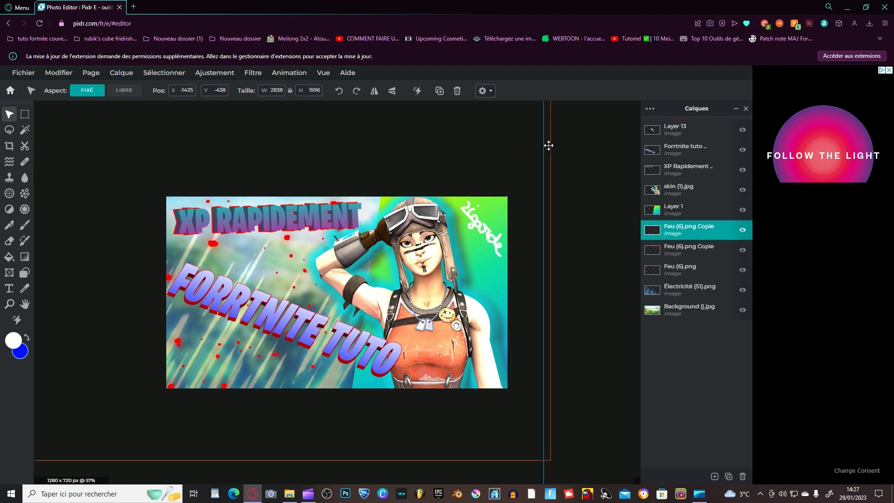
pyautogui.scroll(3, 490, 258)
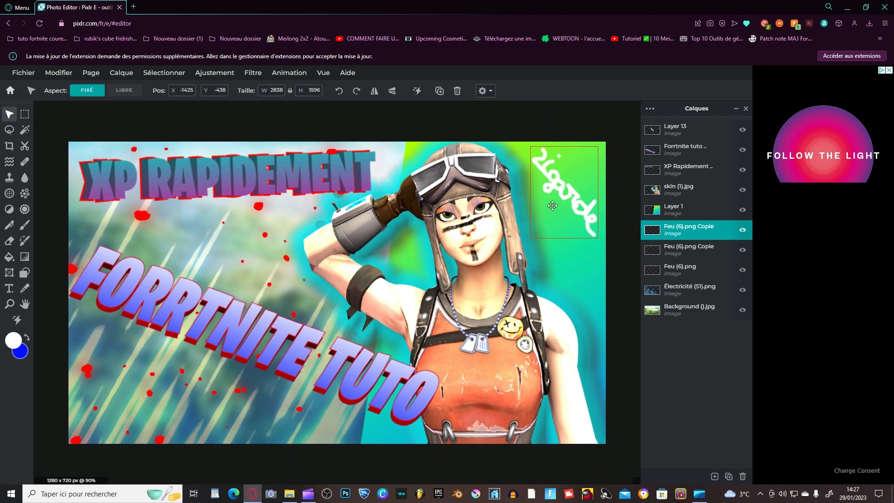
pyautogui.scroll(-3, 573, 242)
pyautogui.click(605, 147)
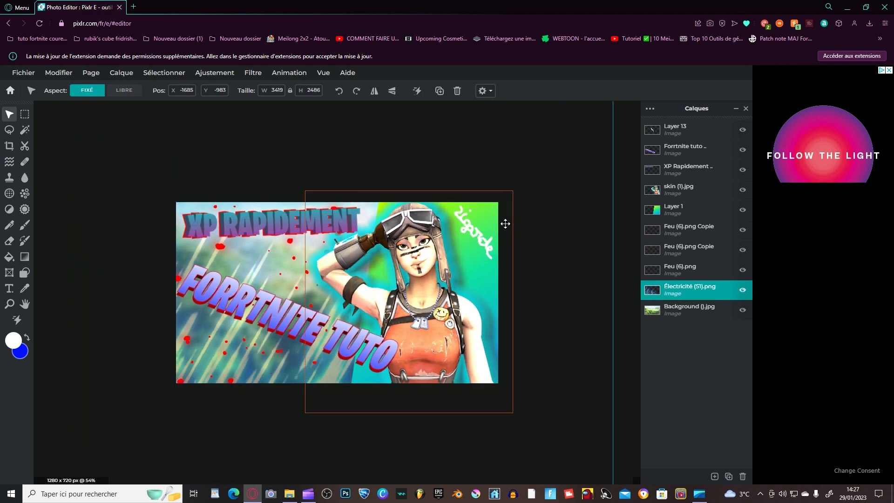
pyautogui.scroll(-2, 552, 228)
pyautogui.click(535, 232)
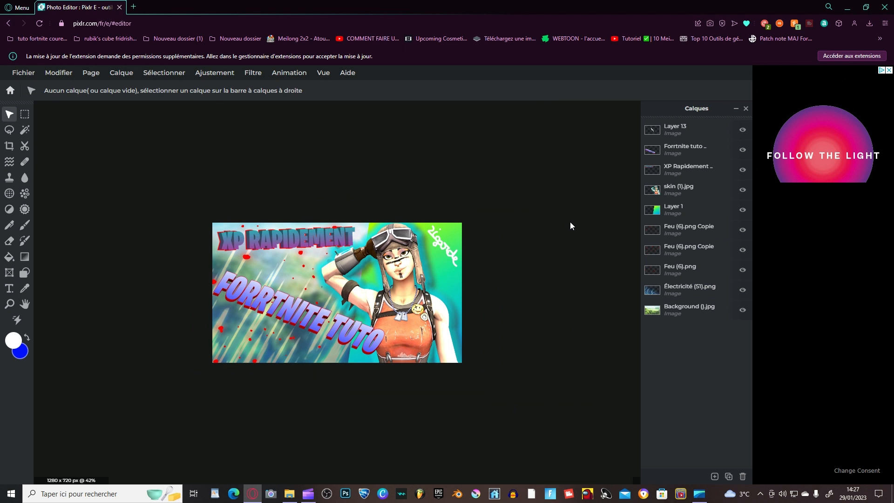
# Step: Set the thumbnail's export to JPG format at 100% quality
pyautogui.hotkey('ctrl', 's')
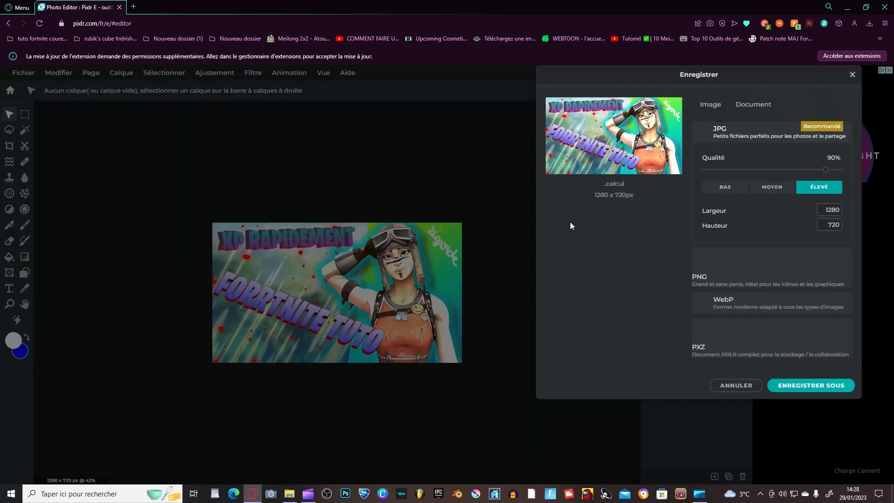
pyautogui.click(851, 76)
pyautogui.click(24, 72)
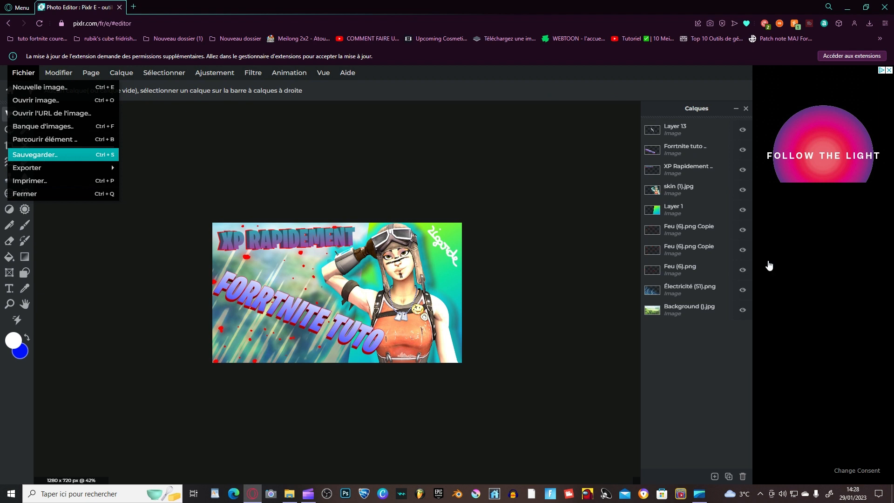
pyautogui.hotkey('ctrl', 's')
pyautogui.moveTo(825, 173); pyautogui.dragTo(863, 171)
pyautogui.click(768, 188)
pyautogui.click(737, 192)
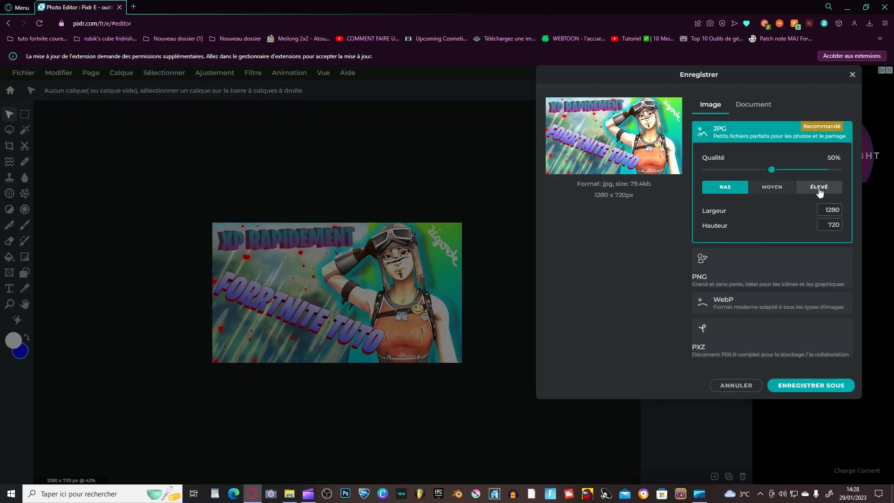
pyautogui.click(804, 191)
pyautogui.moveTo(826, 171); pyautogui.dragTo(856, 191)
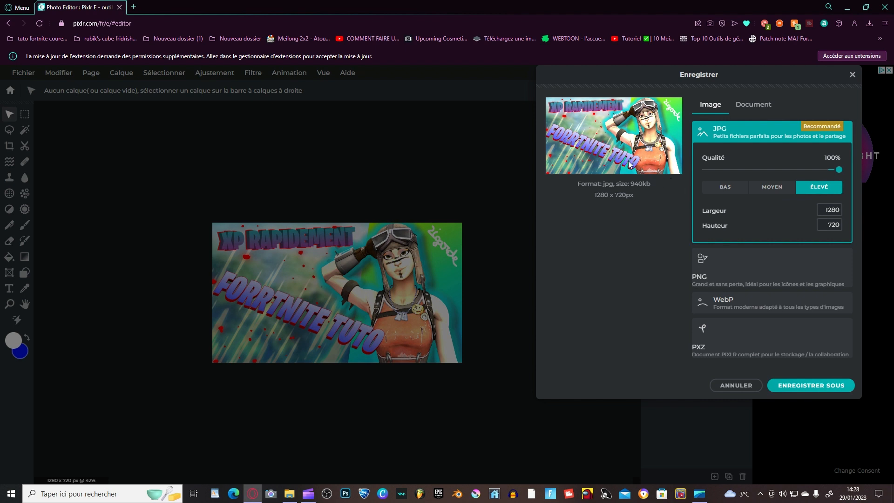
pyautogui.click(749, 269)
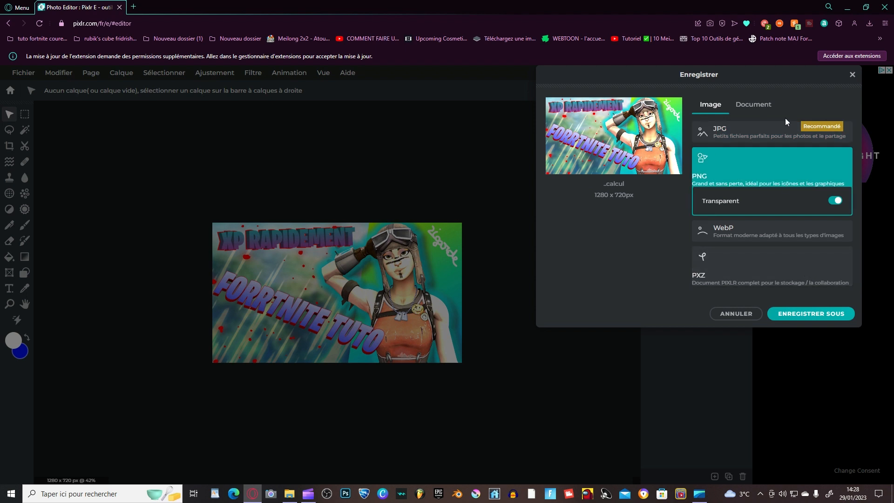
pyautogui.click(765, 130)
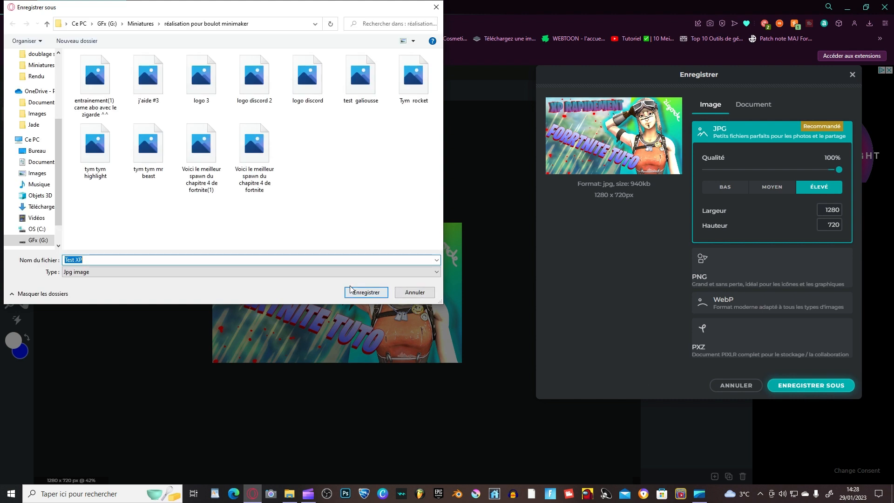
# Step: Save the JPG as "Test XP super minia" in the Miniatures folder and dismiss the sign-up offer
pyautogui.click(140, 23)
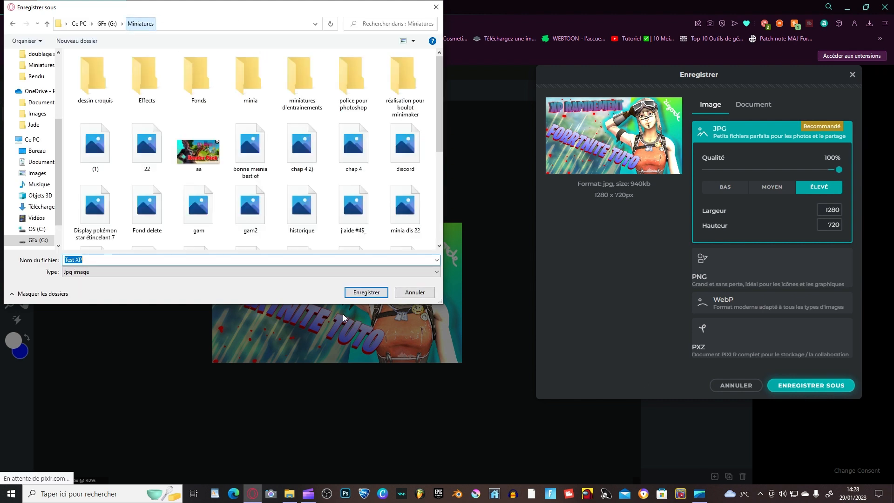
pyautogui.click(317, 260)
pyautogui.write('su')
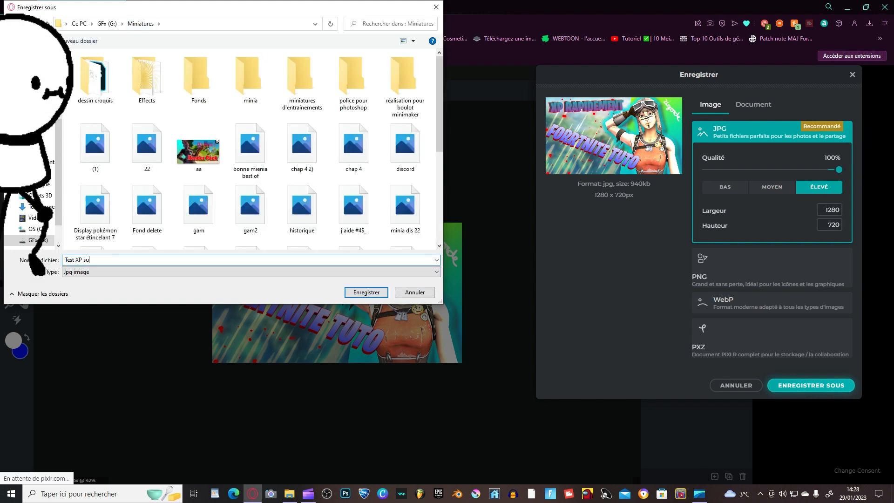
pyautogui.write('per minia')
pyautogui.press('Return')
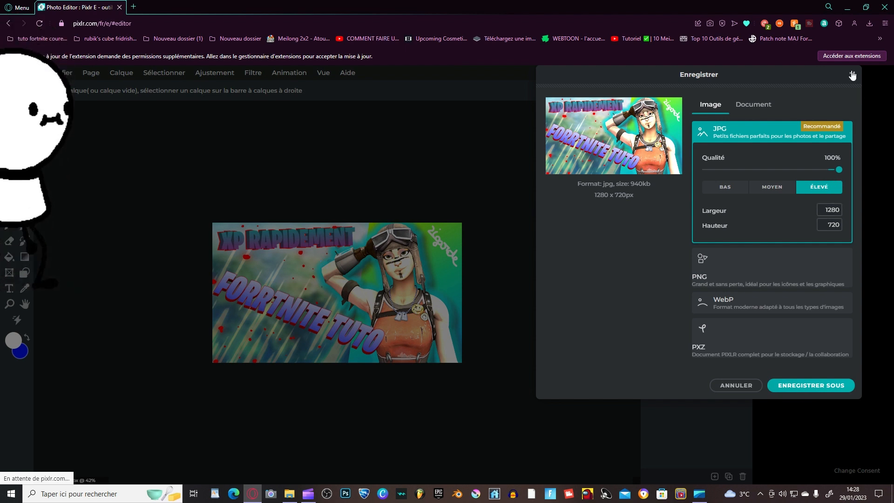
pyautogui.click(835, 378)
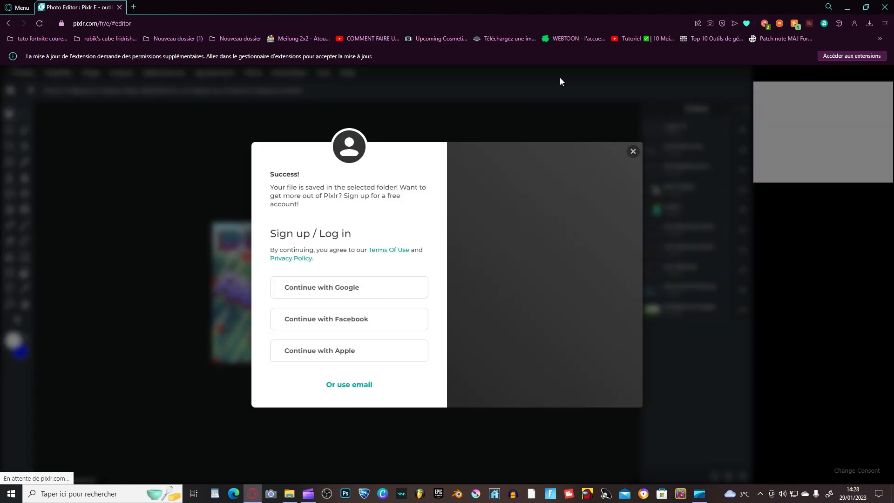
pyautogui.click(632, 152)
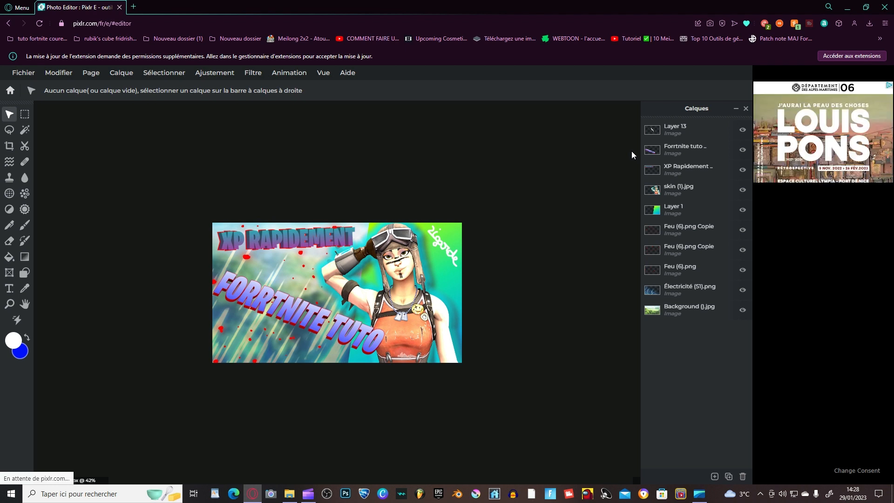